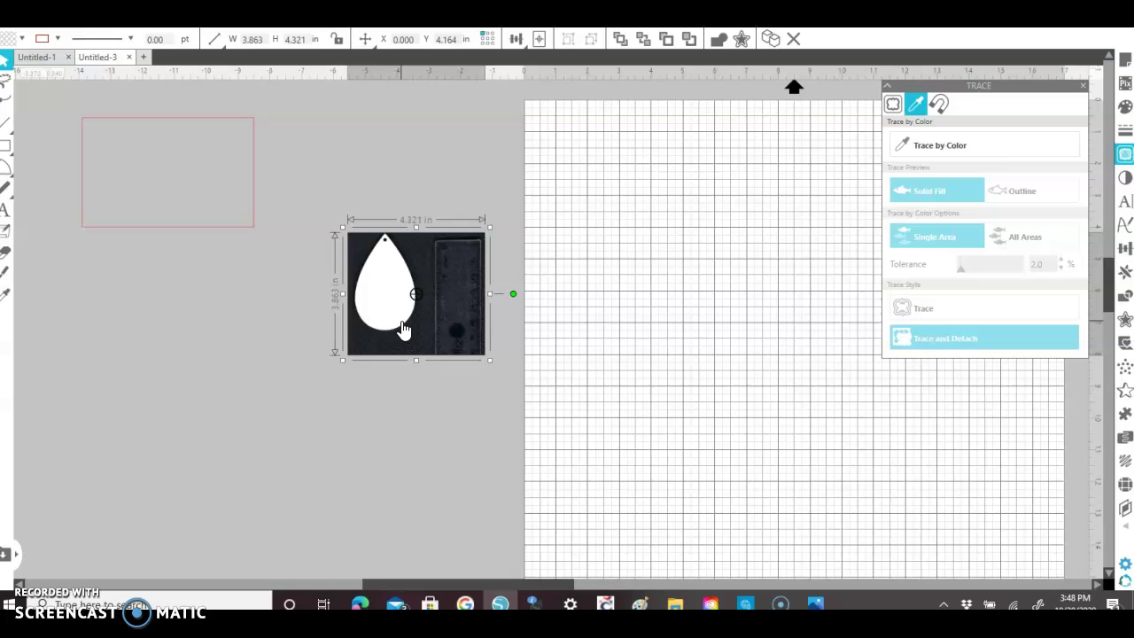
{"action": "left_click", "coordinate": [400, 385]}
{"action": "left_click", "coordinate": [407, 330]}
{"action": "left_click", "coordinate": [413, 335]}
{"action": "left_click", "coordinate": [402, 308]}
{"action": "left_click", "coordinate": [294, 448]}
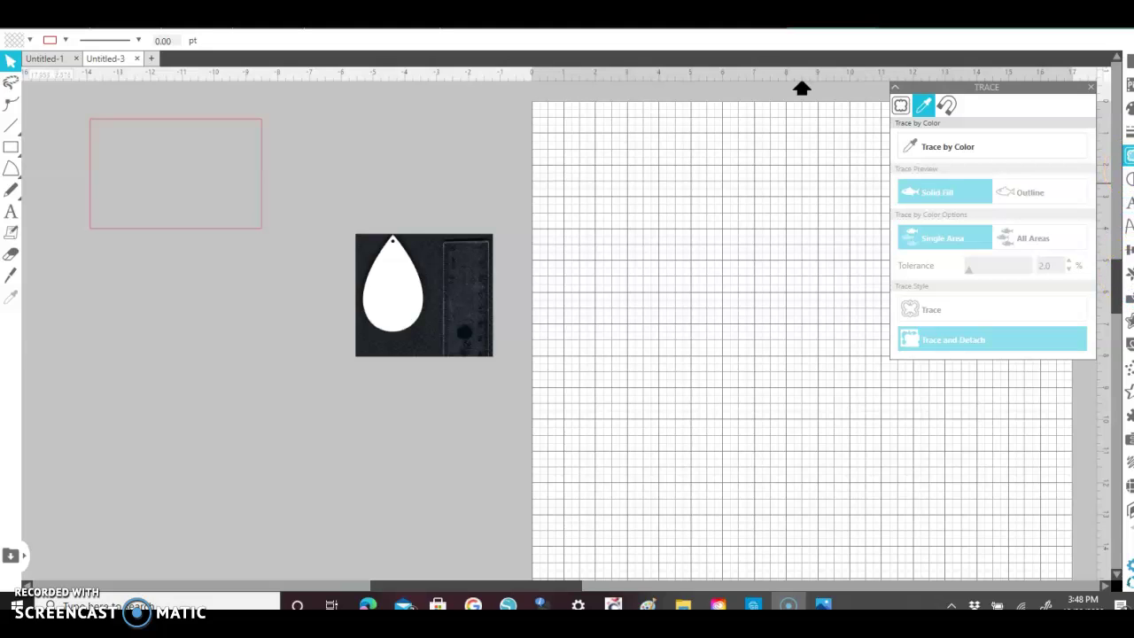
Cut the scanned image vertically with the Knife between the teardrop and the ruler, and delete the ruler piece
{"action": "left_click", "coordinate": [7, 280]}
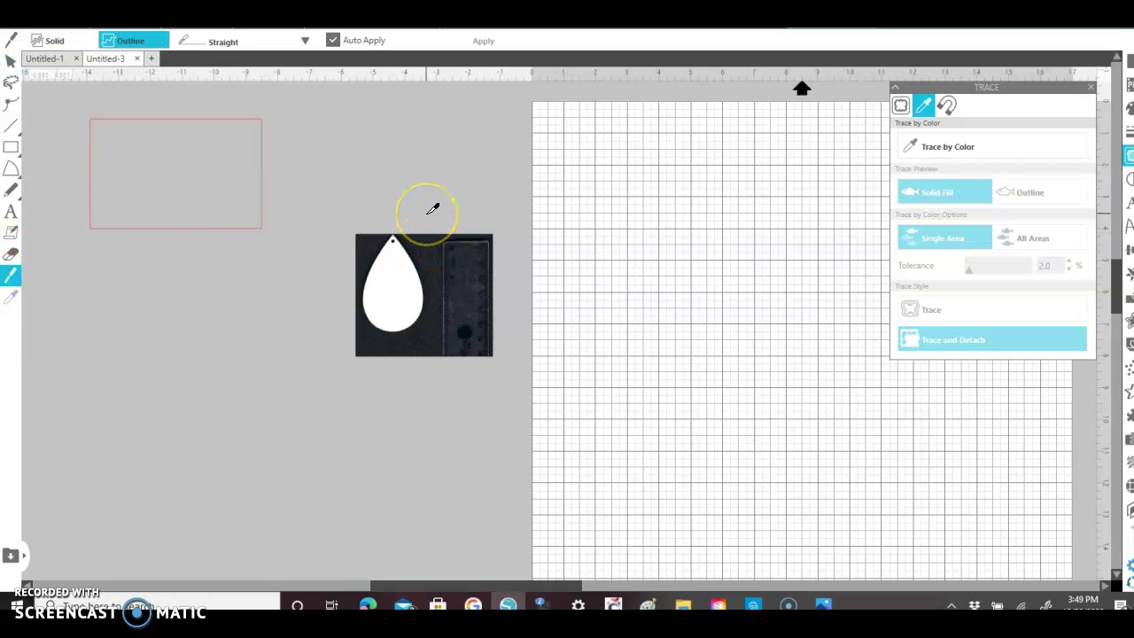
{"action": "left_click", "coordinate": [11, 275]}
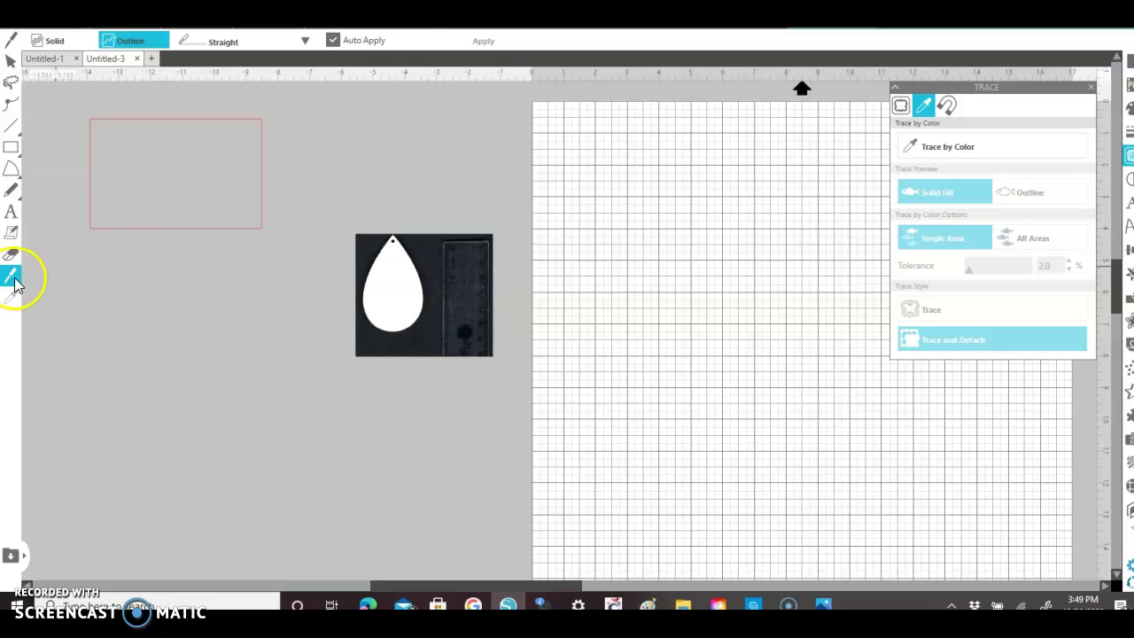
{"action": "left_click_drag", "start_coordinate": [424, 220], "coordinate": [430, 378]}
{"action": "left_click", "coordinate": [443, 340]}
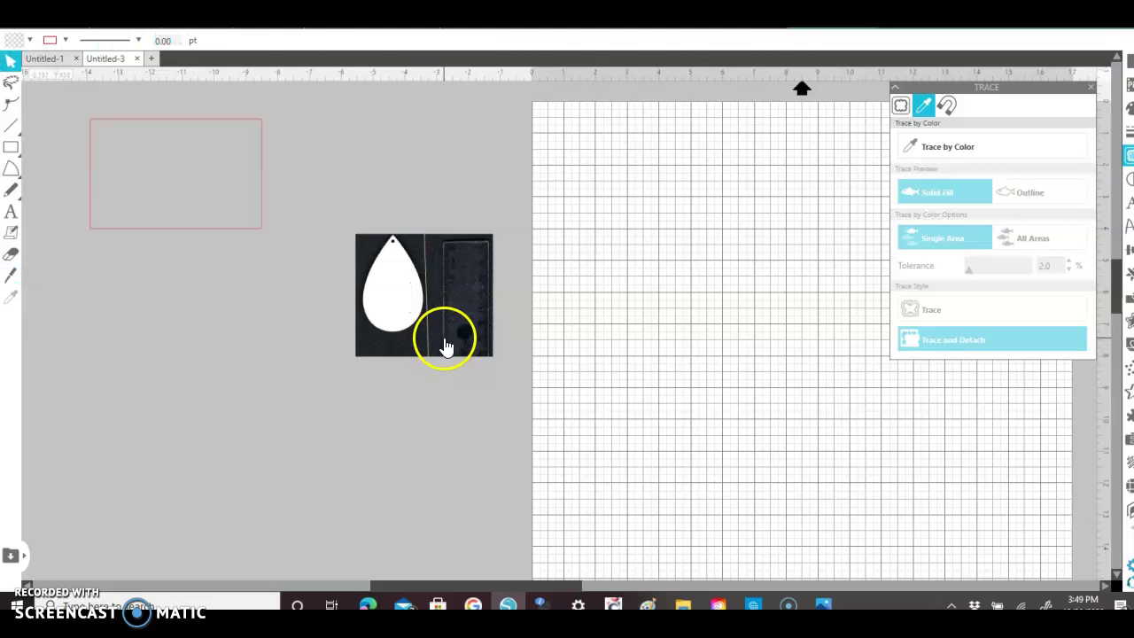
{"action": "right_click", "coordinate": [447, 346]}
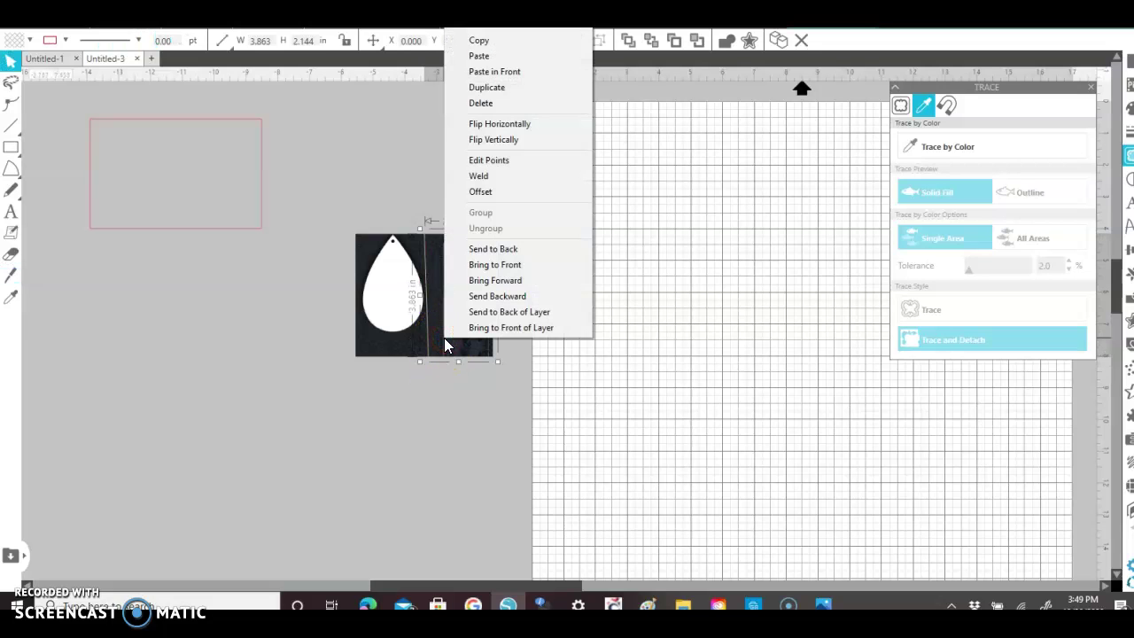
{"action": "left_click", "coordinate": [494, 103]}
Slice off and delete the dark strip below the teardrop, and move the cropped image onto the page
{"action": "left_click", "coordinate": [11, 275]}
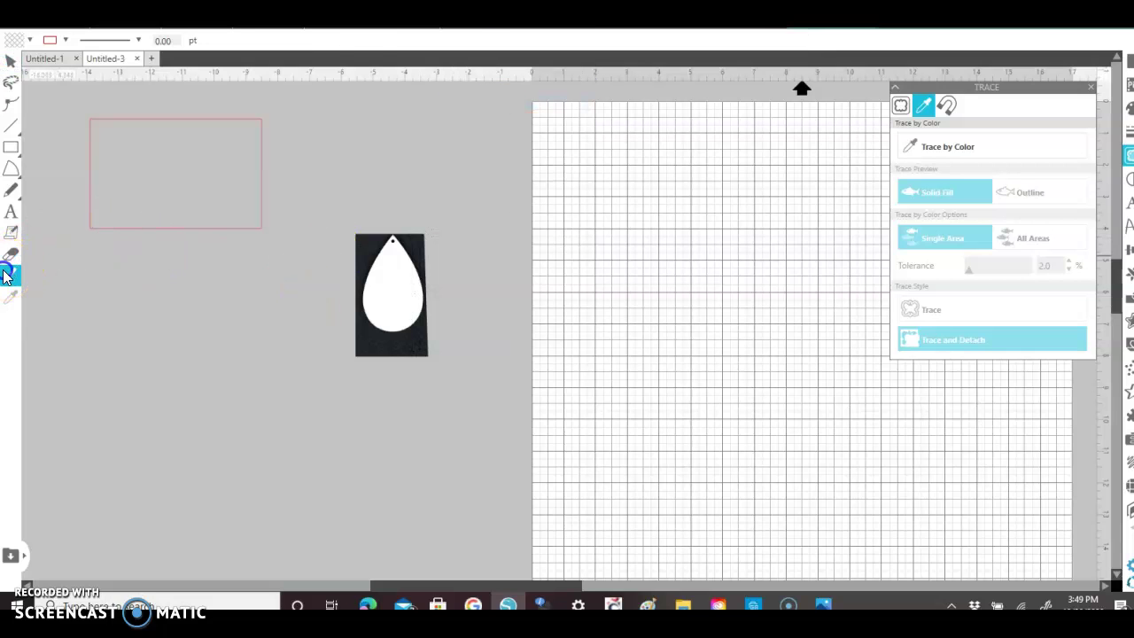
{"action": "left_click_drag", "start_coordinate": [308, 337], "coordinate": [467, 338]}
{"action": "left_click", "coordinate": [414, 352]}
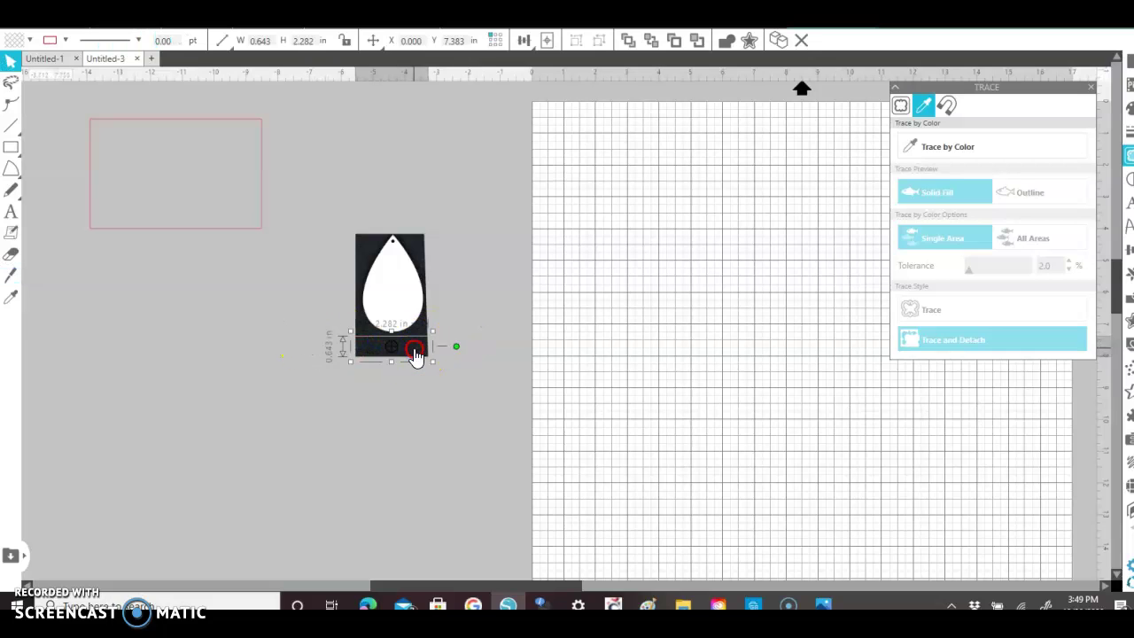
{"action": "right_click", "coordinate": [415, 352]}
{"action": "left_click", "coordinate": [483, 115]}
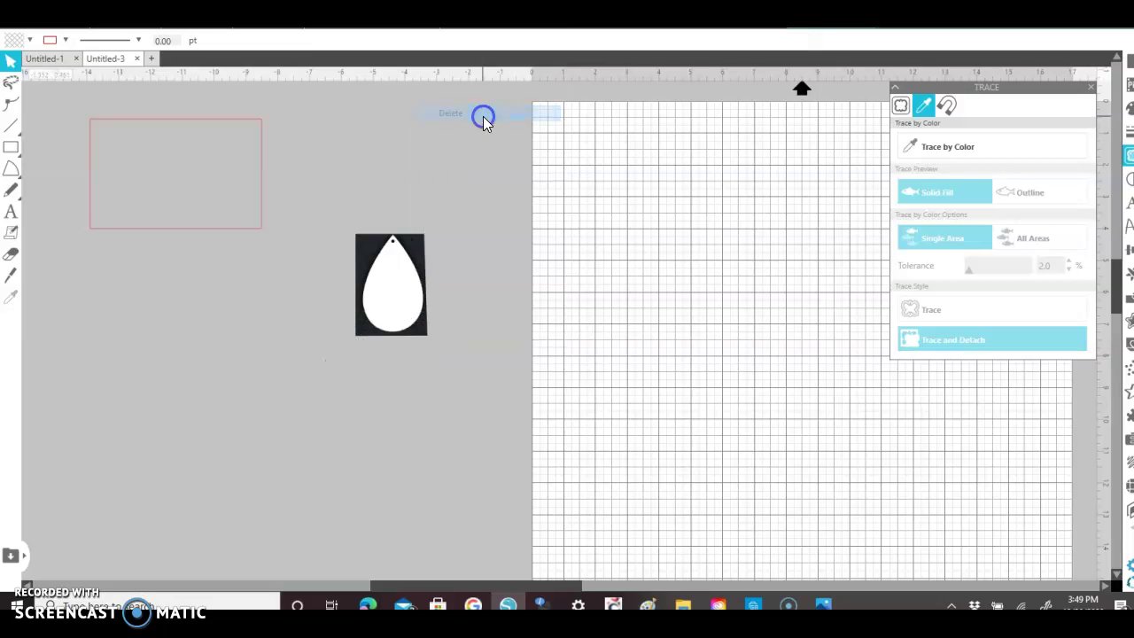
{"action": "left_click_drag", "start_coordinate": [389, 291], "coordinate": [603, 277]}
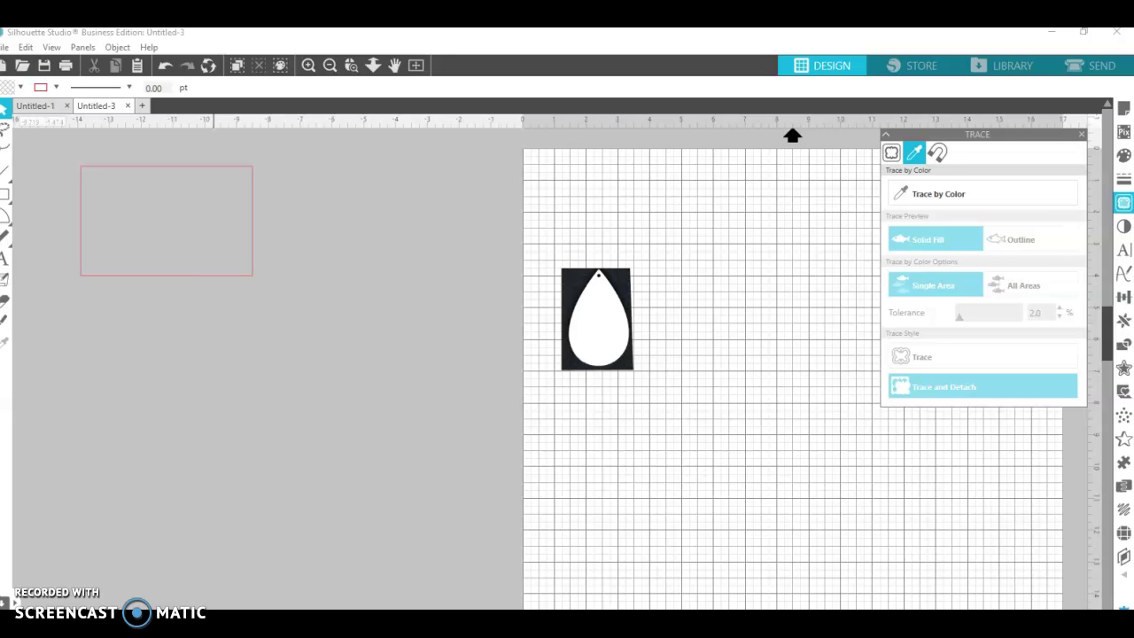
Save the design in the Earrings folder as "30OCT2020__ Earring file"
{"action": "left_click", "coordinate": [45, 67]}
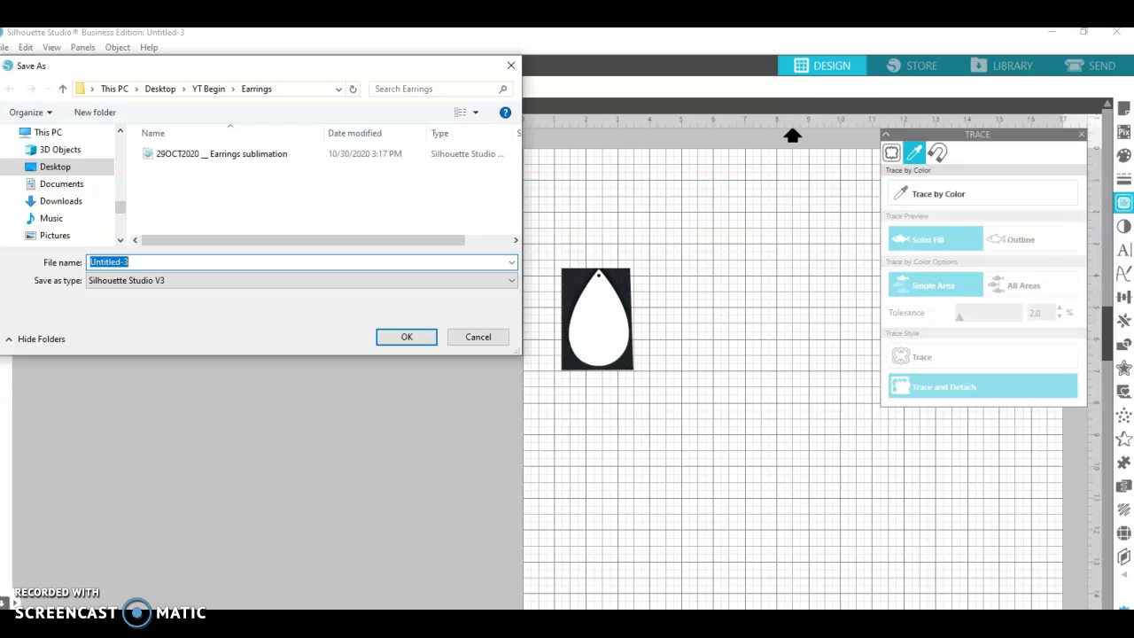
{"action": "type", "text": "30OC"}
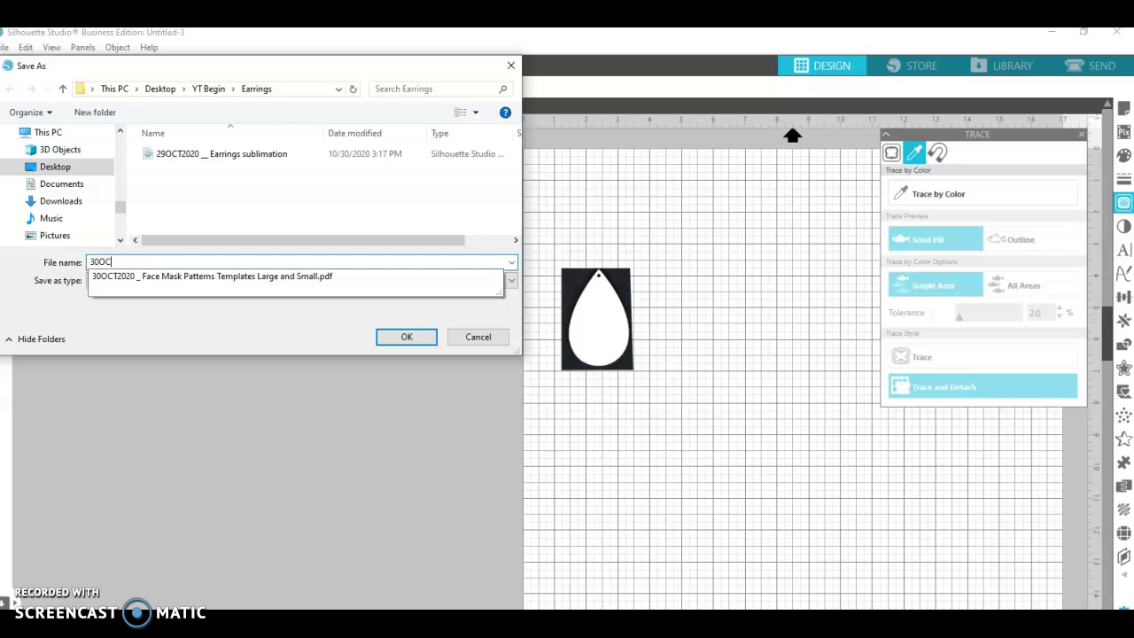
{"action": "type", "text": "T2020__ Earring file"}
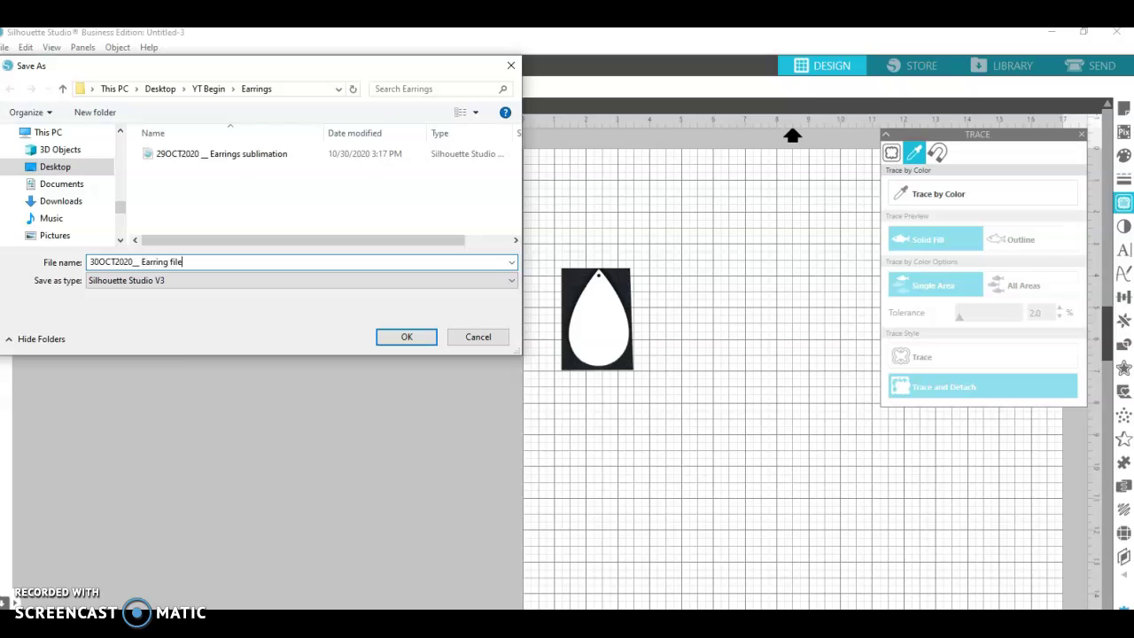
{"action": "key", "text": "Return"}
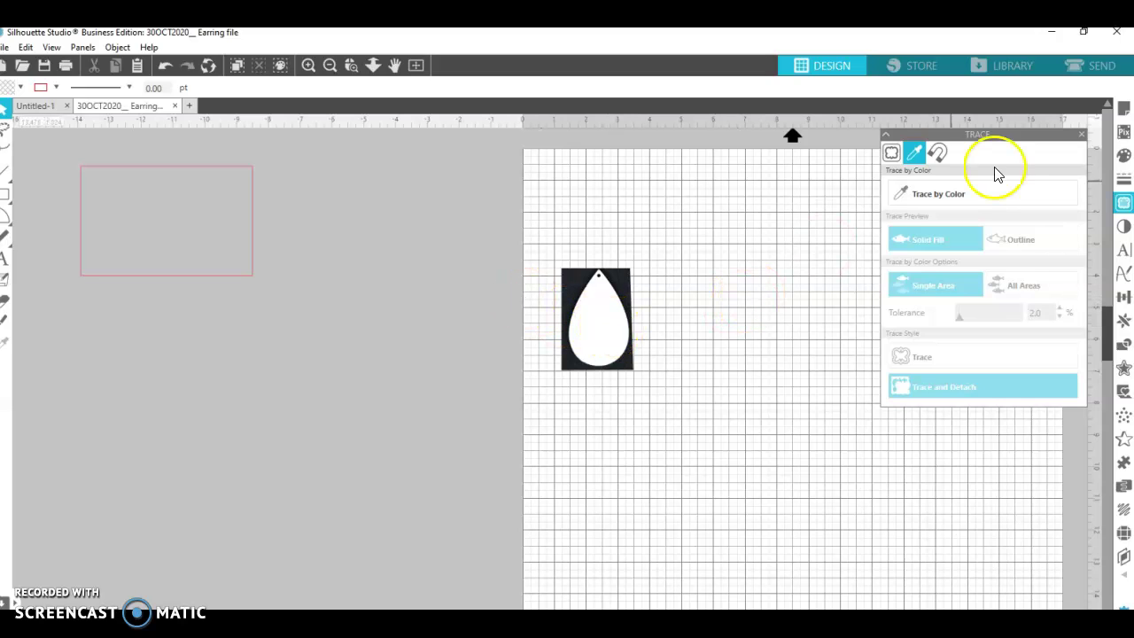
Trace and detach the image by color, sampling the white teardrop, with All Areas and a tolerance of 47%
{"action": "left_click", "coordinate": [888, 135]}
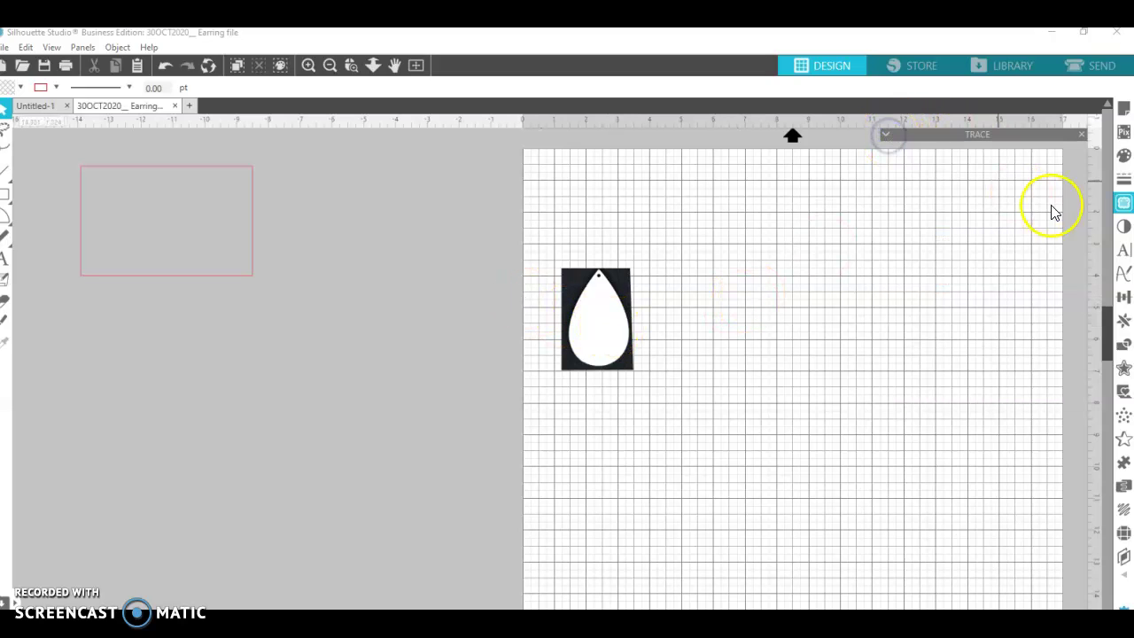
{"action": "left_click", "coordinate": [1081, 135]}
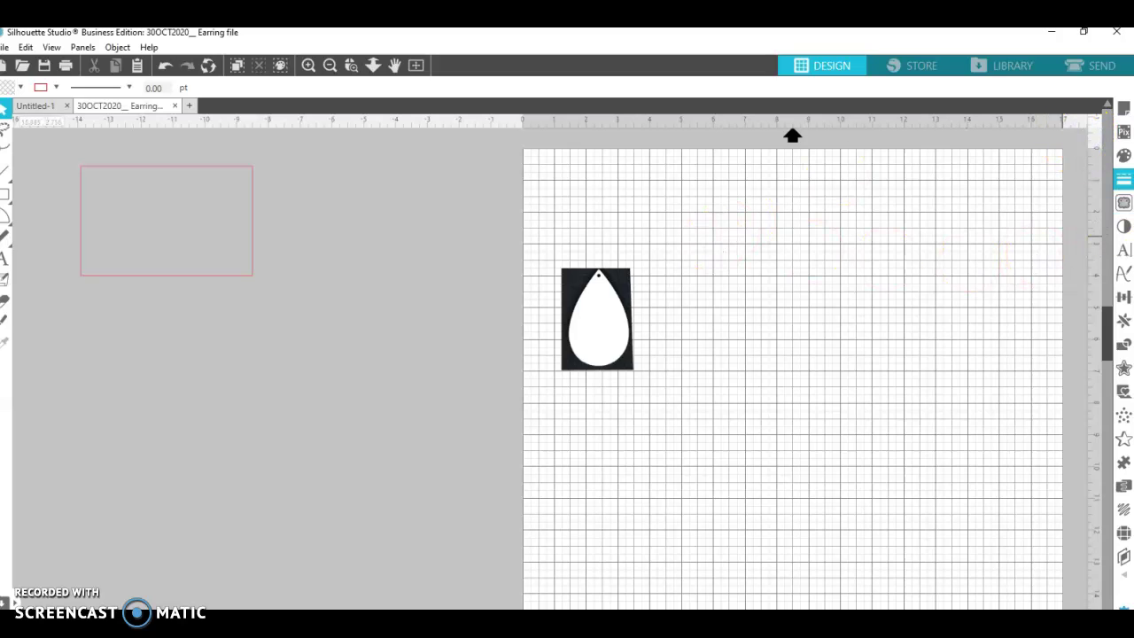
{"action": "left_click", "coordinate": [1123, 205]}
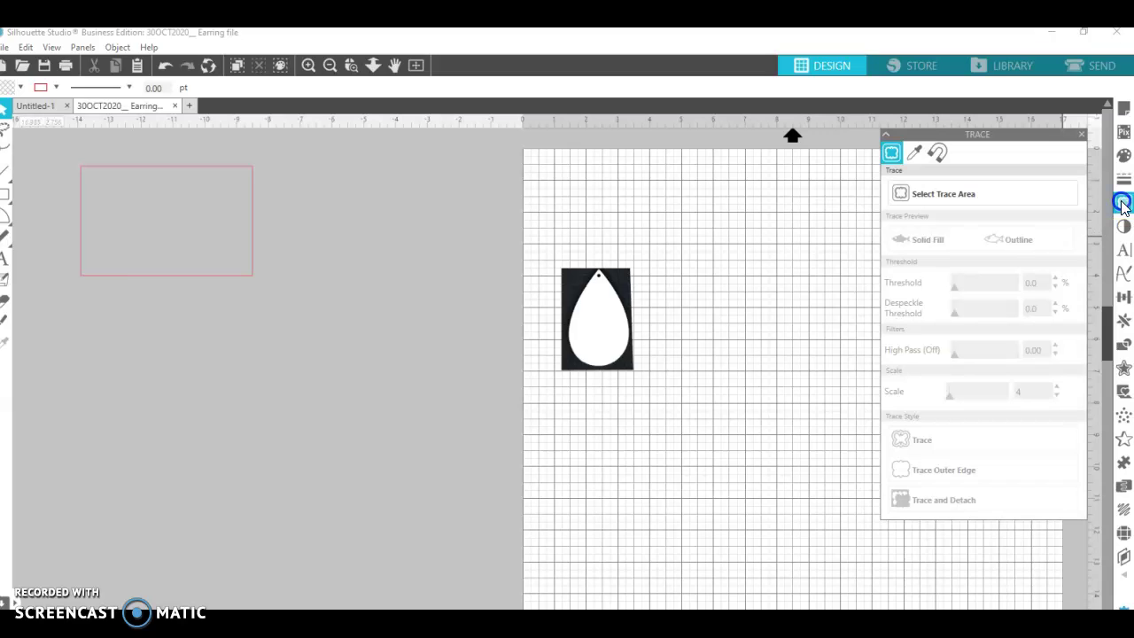
{"action": "left_click", "coordinate": [916, 155]}
{"action": "left_click", "coordinate": [919, 193]}
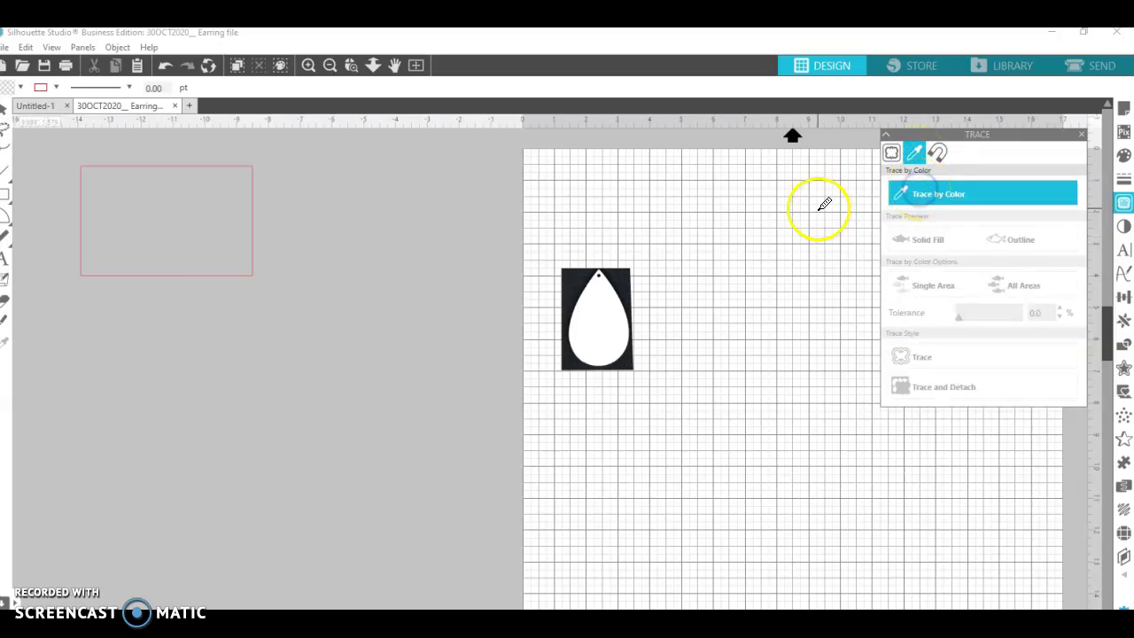
{"action": "left_click", "coordinate": [598, 306]}
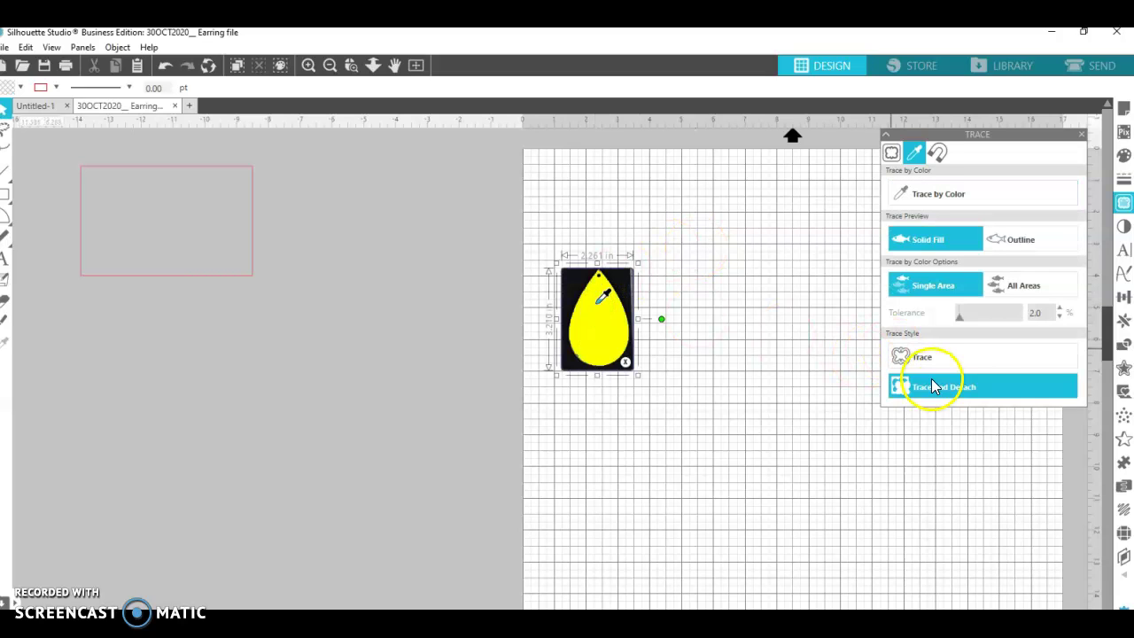
{"action": "left_click_drag", "start_coordinate": [967, 318], "coordinate": [988, 321]}
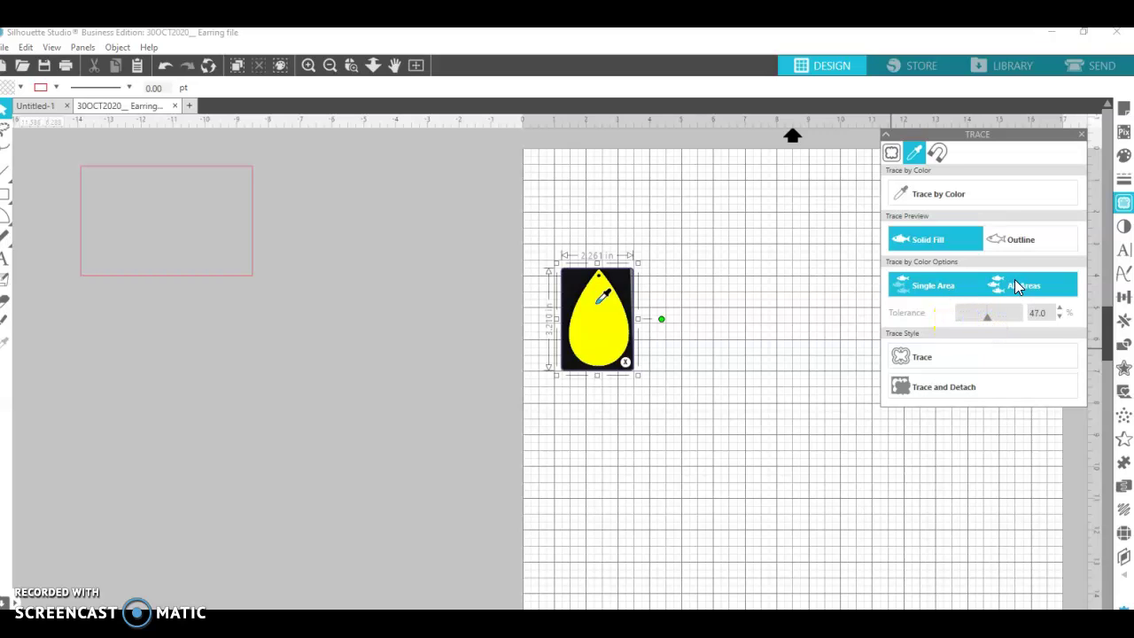
{"action": "left_click", "coordinate": [1016, 286]}
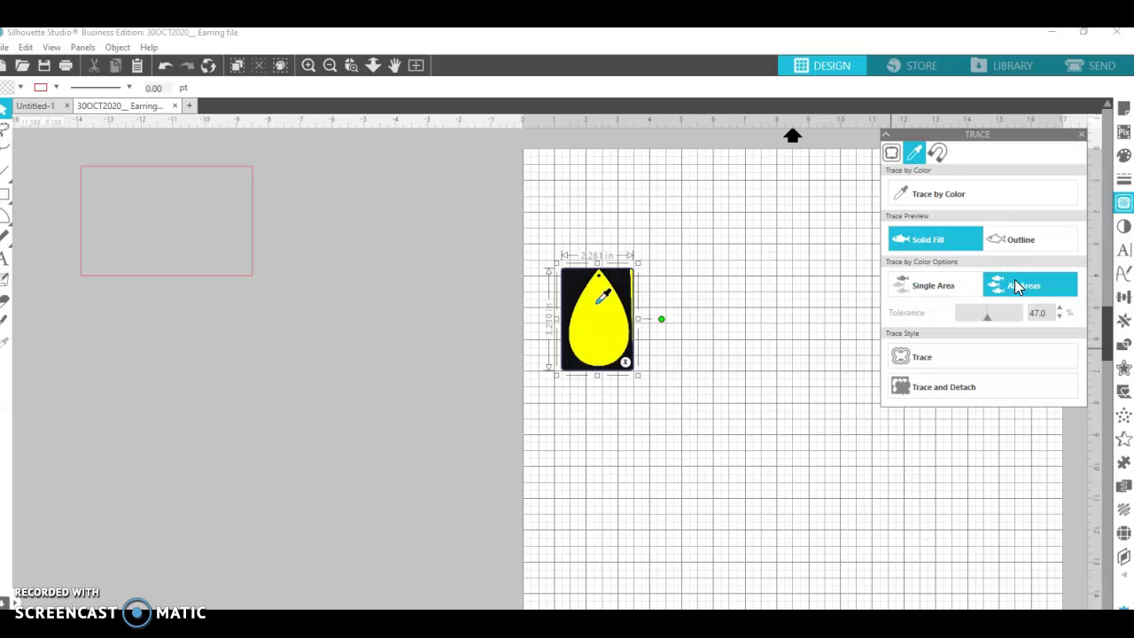
{"action": "left_click", "coordinate": [937, 386]}
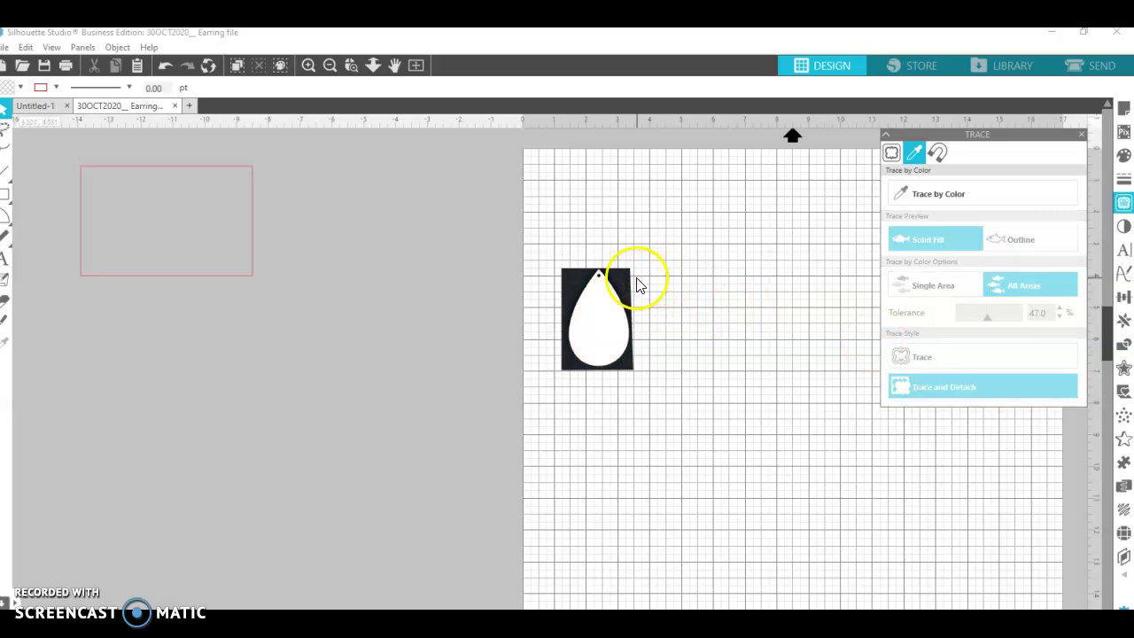
Shift the image toward the page's upper-left and trace and detach its dark background by color, with All Areas and 70% tolerance
{"action": "left_click", "coordinate": [601, 300]}
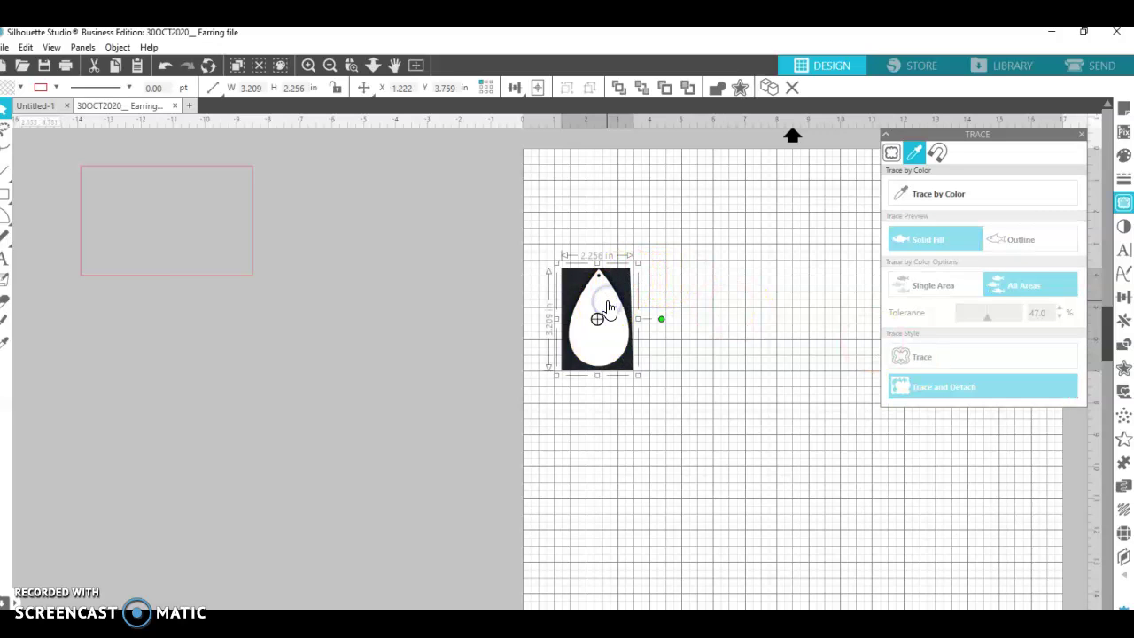
{"action": "left_click_drag", "start_coordinate": [609, 307], "coordinate": [588, 281]}
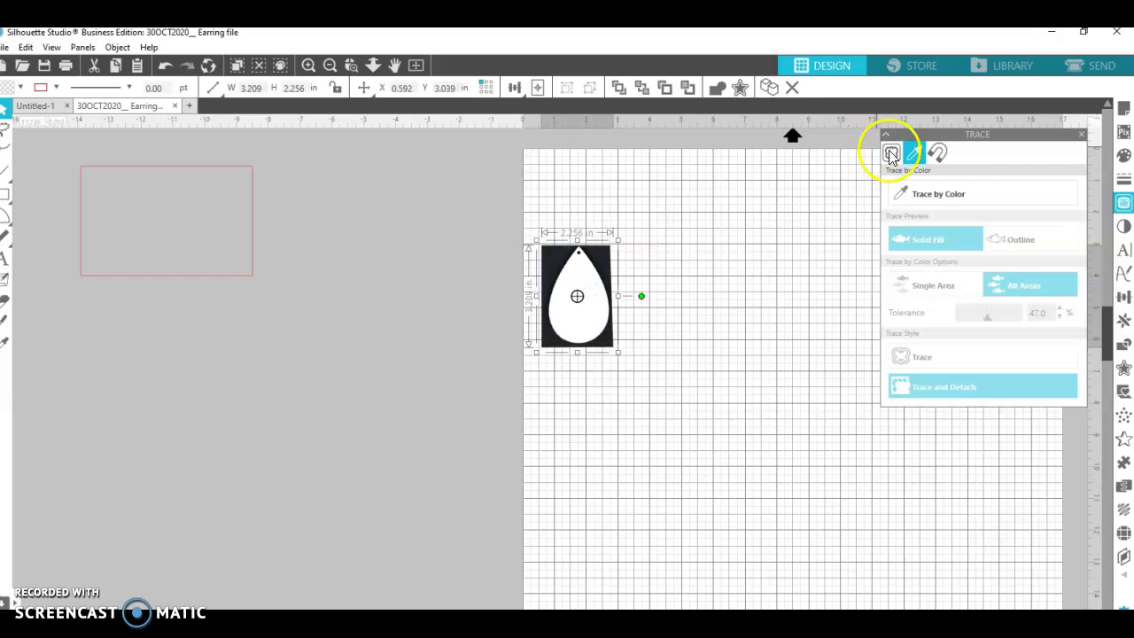
{"action": "left_click", "coordinate": [950, 197]}
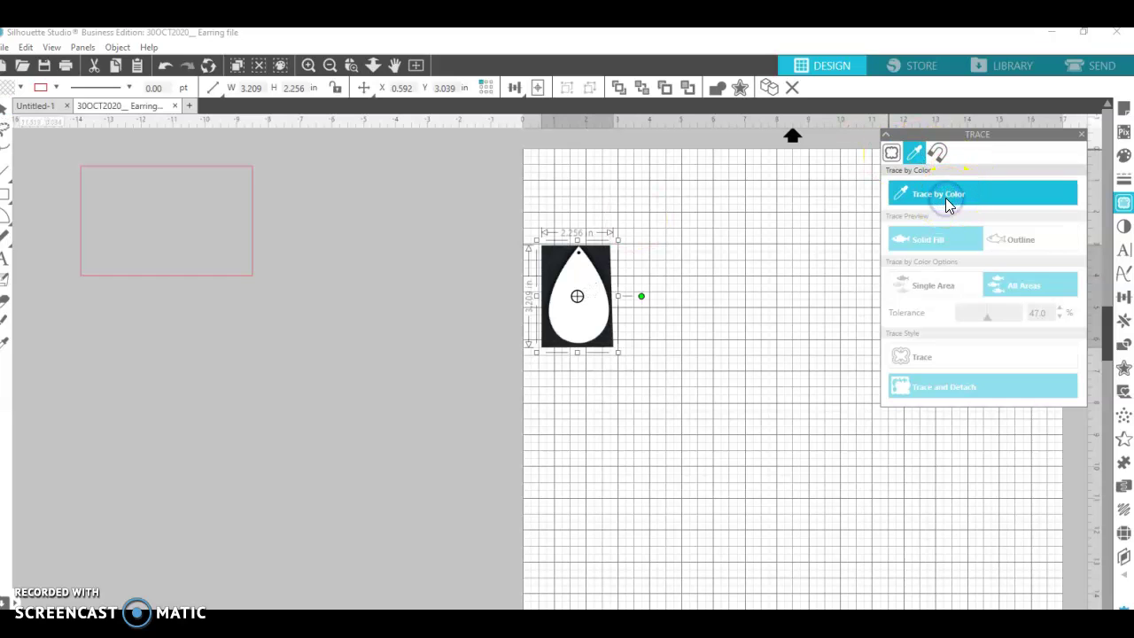
{"action": "mouse_move", "coordinate": [945, 198]}
{"action": "left_mouse_down"}
{"action": "mouse_move", "coordinate": [678, 221]}
{"action": "mouse_move", "coordinate": [605, 255]}
{"action": "left_mouse_up"}
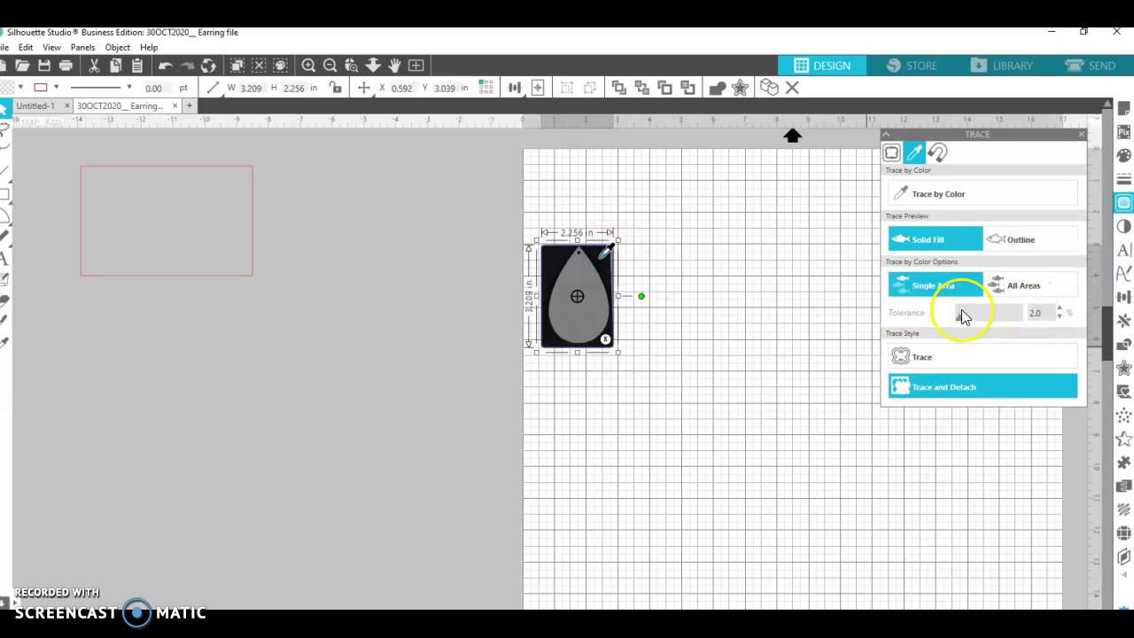
{"action": "left_click", "coordinate": [995, 296]}
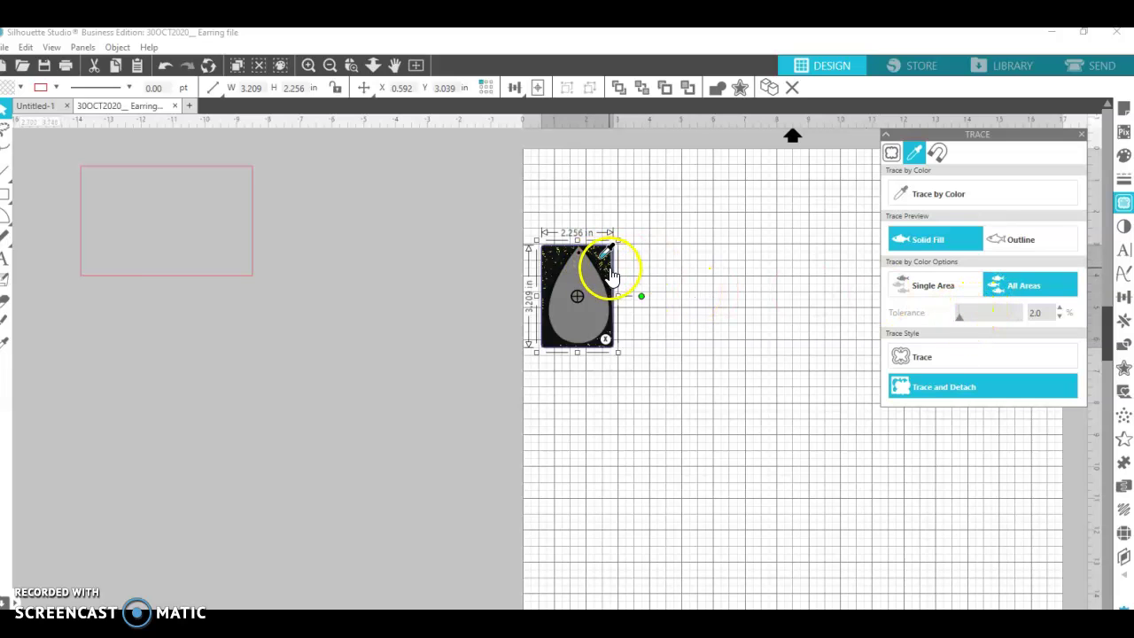
{"action": "left_click_drag", "start_coordinate": [961, 319], "coordinate": [1002, 316]}
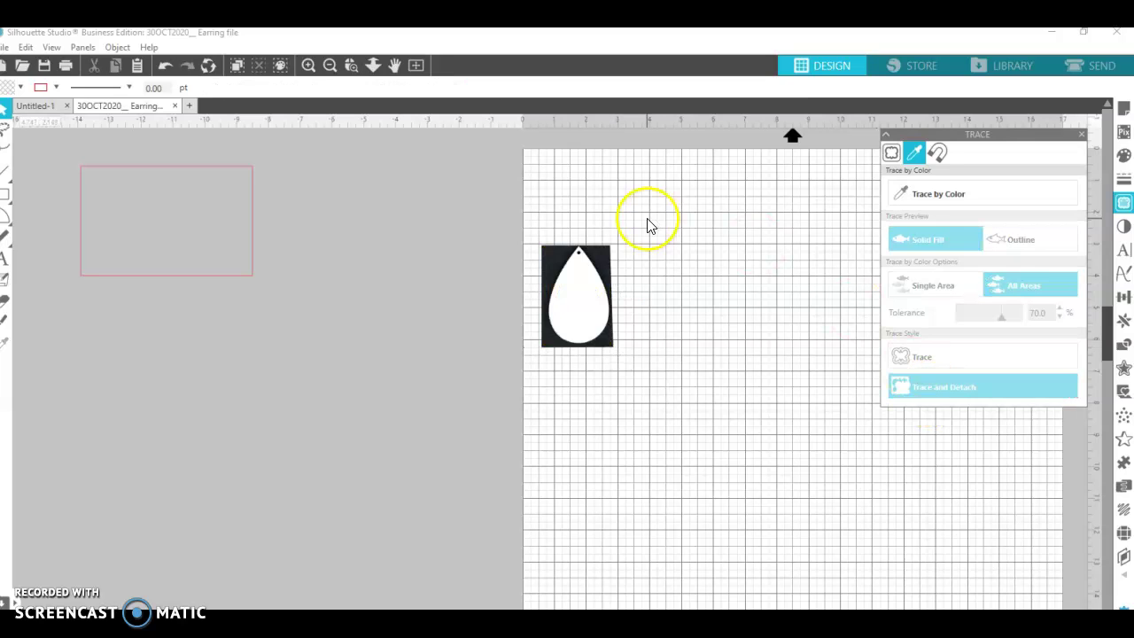
Pull the detached dark background away from the white teardrop and delete it
{"action": "mouse_move", "coordinate": [603, 253]}
{"action": "left_mouse_down"}
{"action": "mouse_move", "coordinate": [669, 270]}
{"action": "mouse_move", "coordinate": [711, 245]}
{"action": "left_mouse_up"}
{"action": "right_click", "coordinate": [711, 246]}
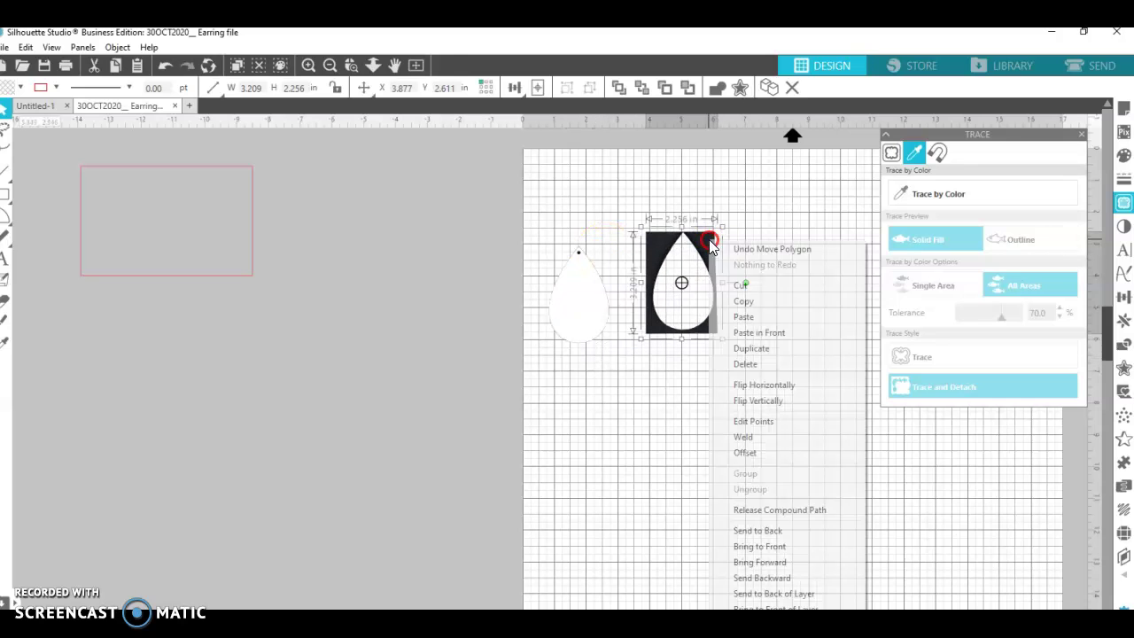
{"action": "left_click", "coordinate": [751, 367]}
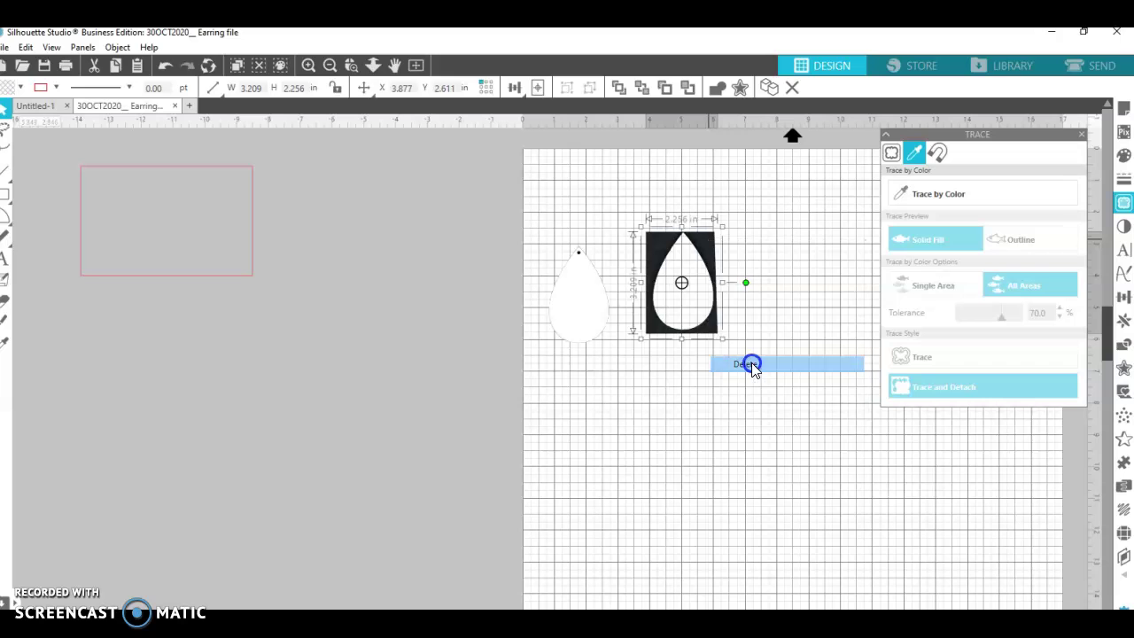
Move the white teardrop off the page beside its edge, and delete all the leftover trace fragments on the page
{"action": "left_click", "coordinate": [577, 264]}
{"action": "left_click_drag", "start_coordinate": [577, 264], "coordinate": [485, 263]}
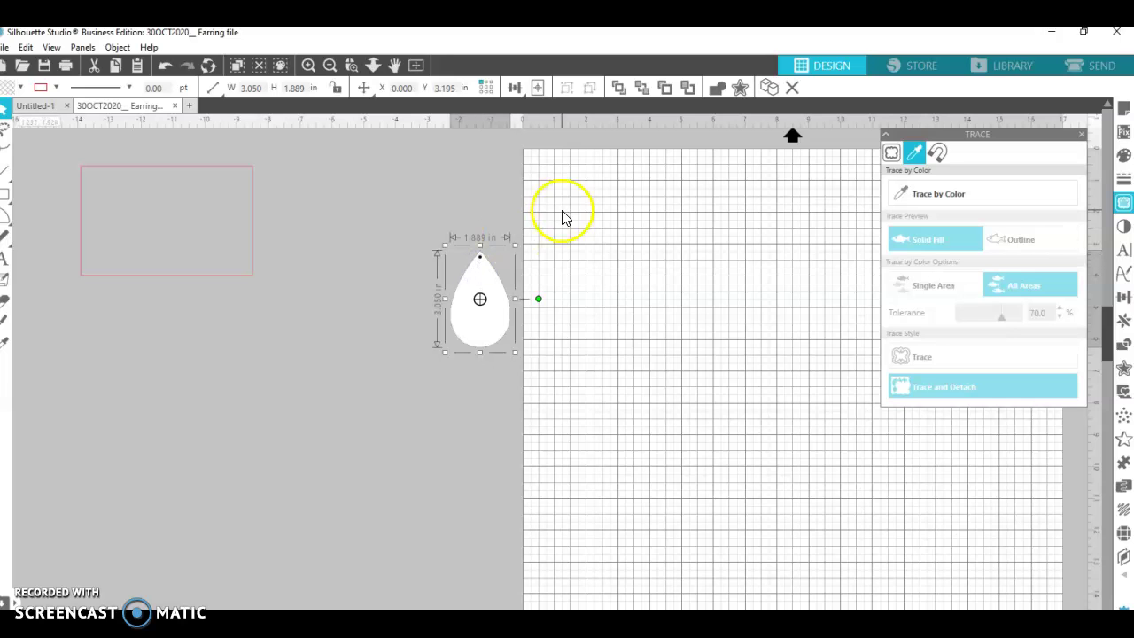
{"action": "left_click_drag", "start_coordinate": [534, 156], "coordinate": [860, 524]}
{"action": "left_click_drag", "start_coordinate": [860, 526], "coordinate": [869, 535]}
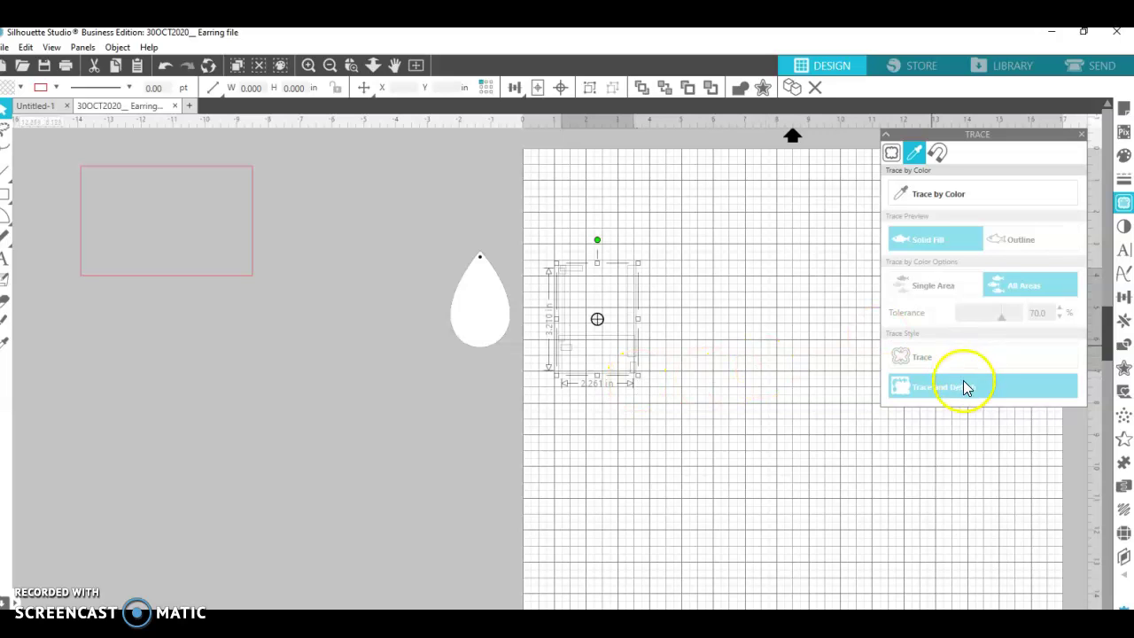
{"action": "right_click", "coordinate": [598, 275]}
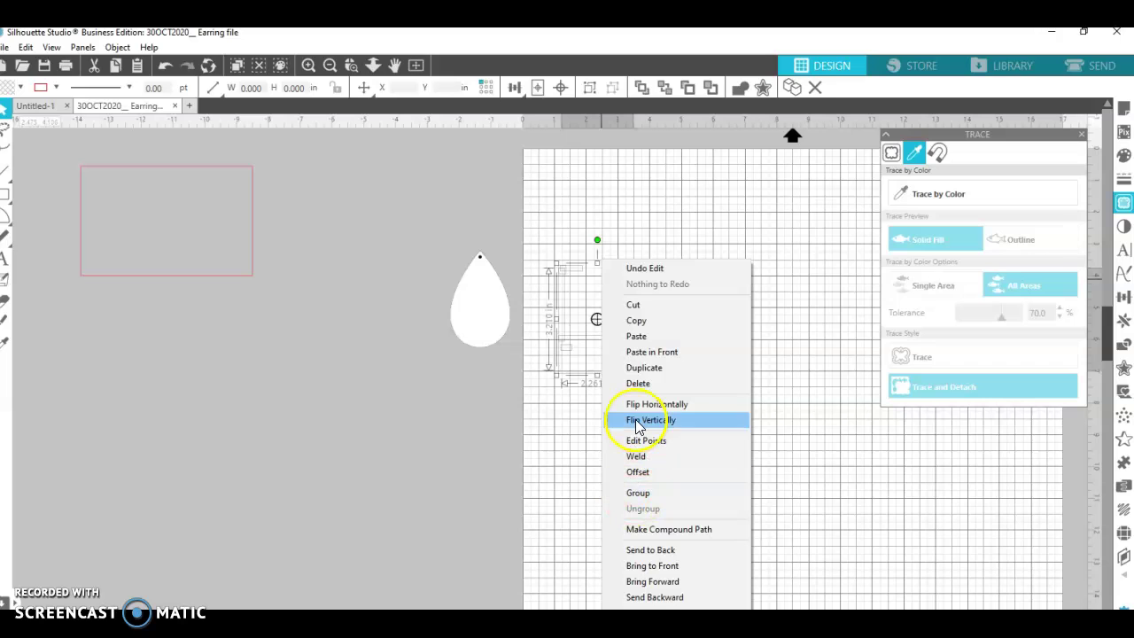
{"action": "left_click", "coordinate": [642, 383]}
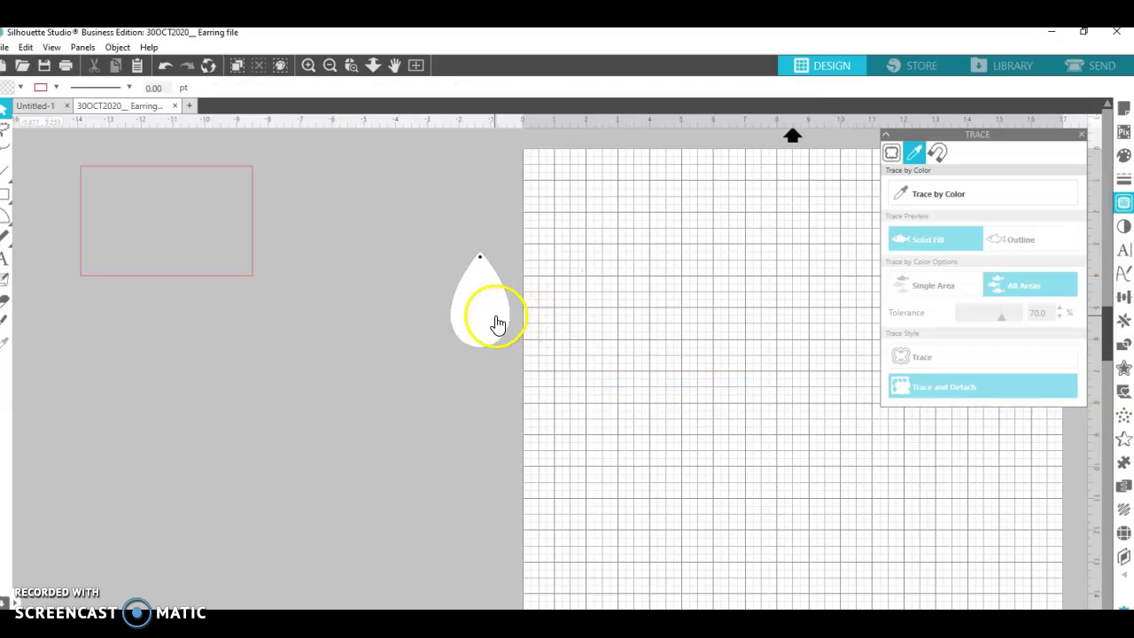
Move the white teardrop image onto the page, near its upper-left area
{"action": "left_click_drag", "start_coordinate": [495, 320], "coordinate": [640, 331]}
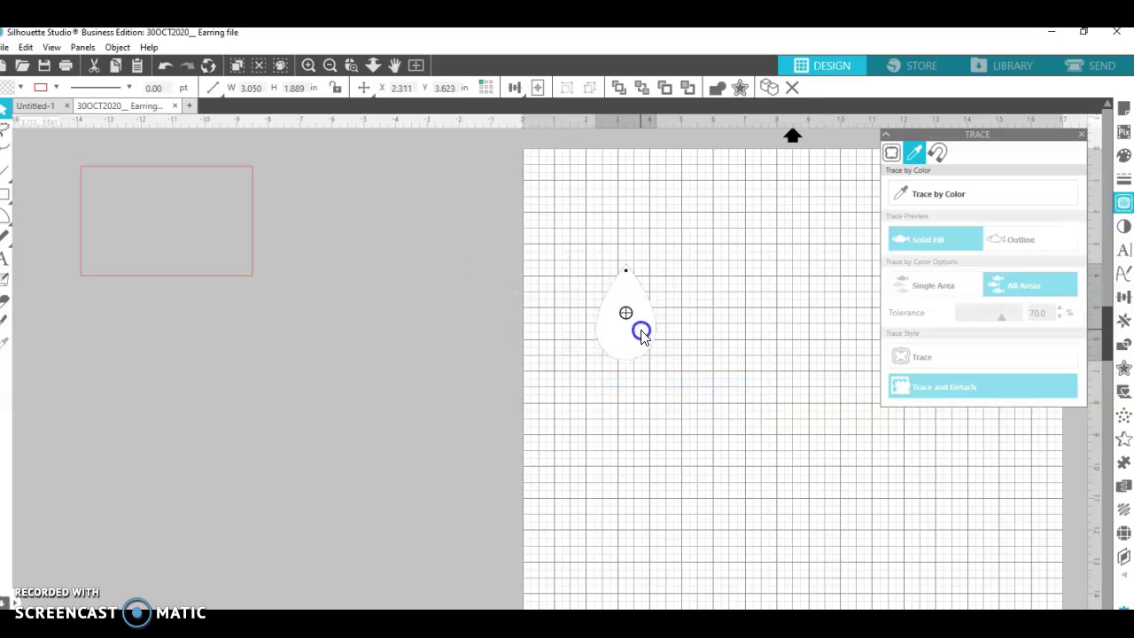
{"action": "left_click", "coordinate": [935, 193]}
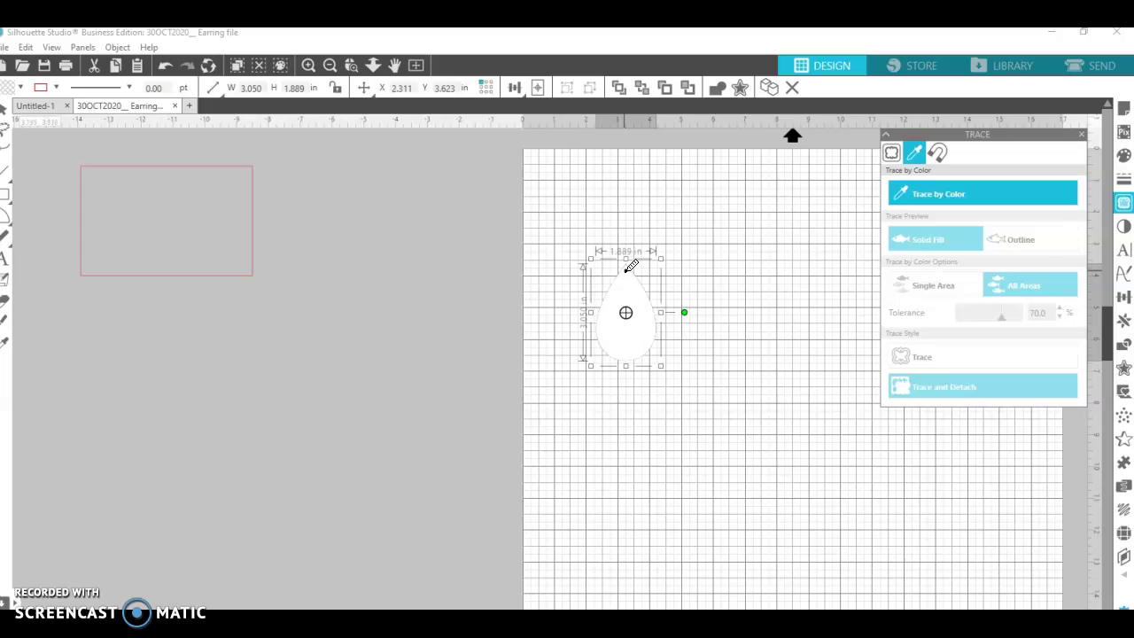
{"action": "left_click", "coordinate": [631, 266]}
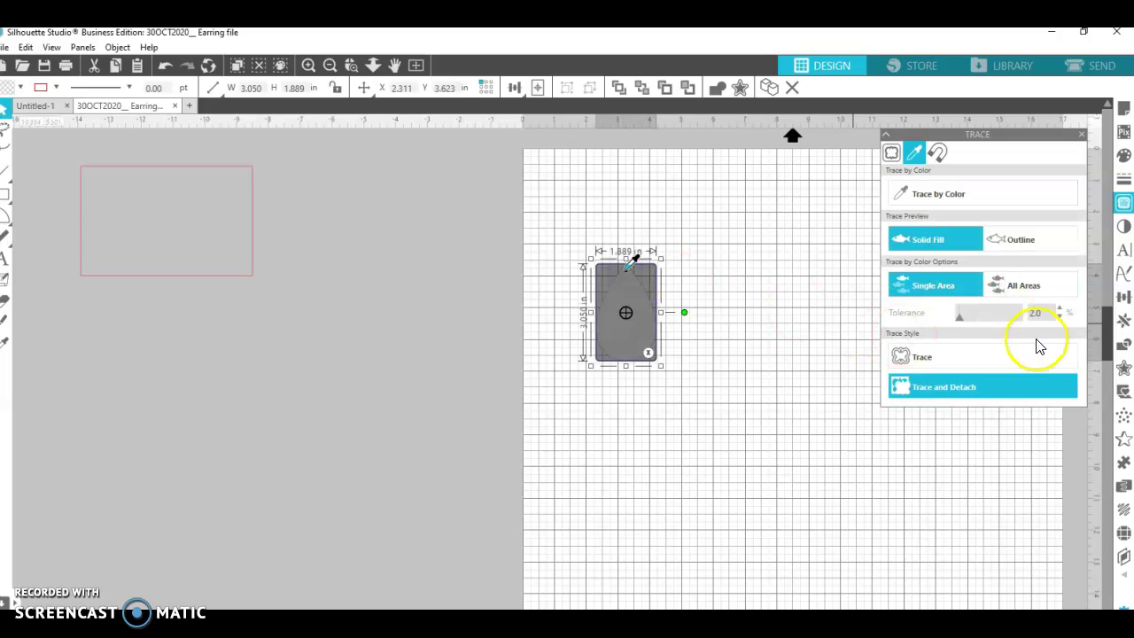
{"action": "left_click", "coordinate": [984, 319]}
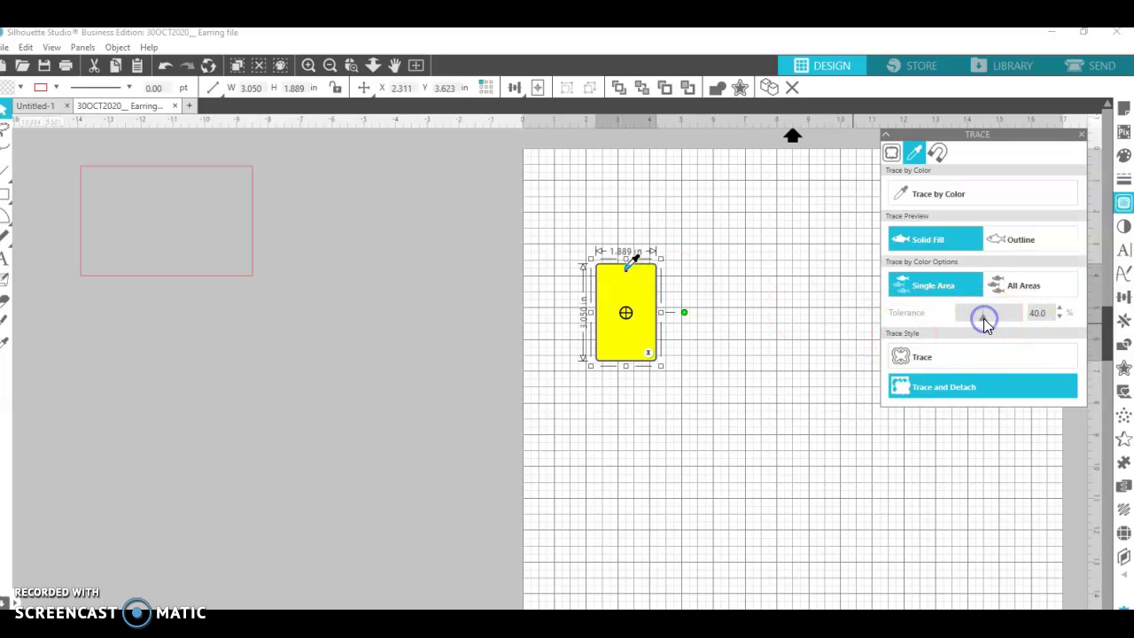
{"action": "left_click", "coordinate": [967, 317]}
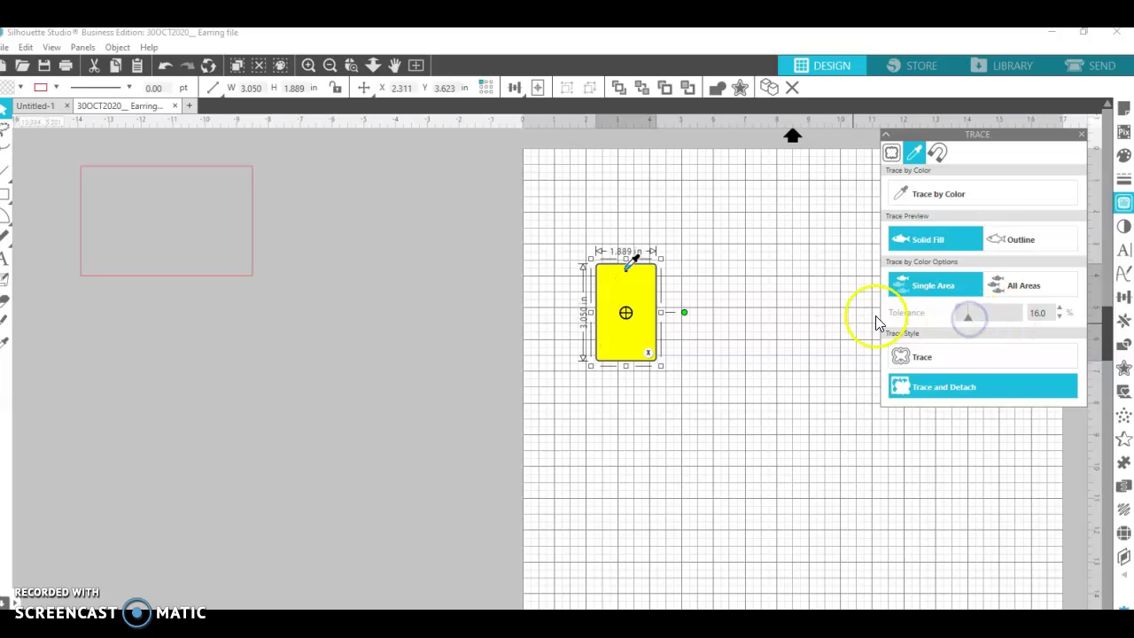
{"action": "left_click", "coordinate": [967, 323]}
{"action": "left_click_drag", "start_coordinate": [966, 324], "coordinate": [969, 326]}
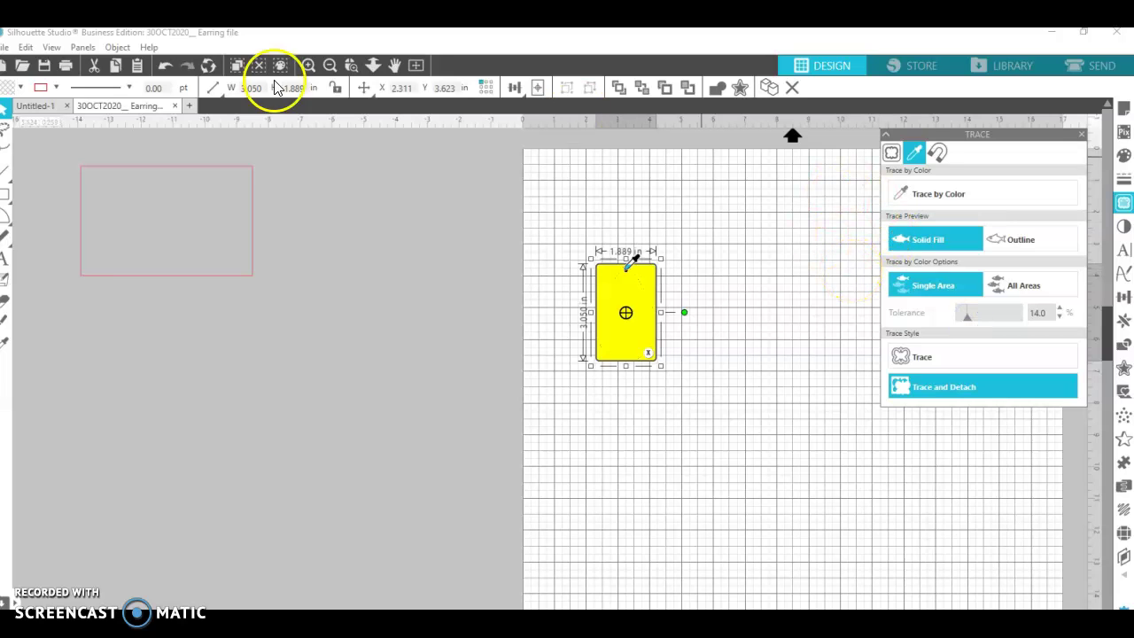
{"action": "left_click", "coordinate": [168, 68]}
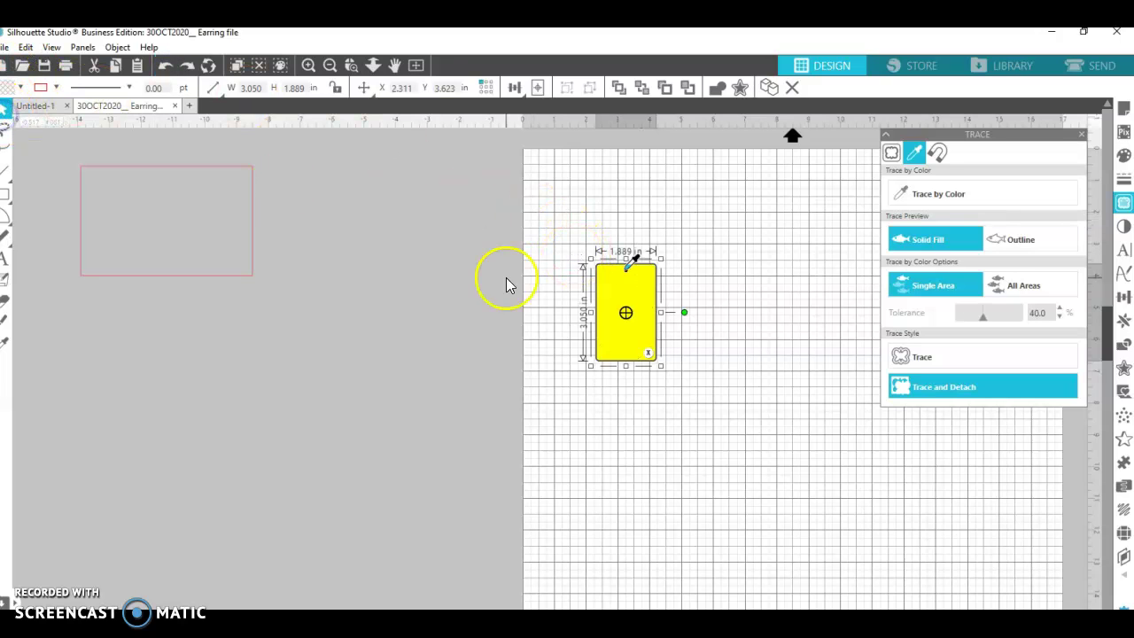
{"action": "left_click", "coordinate": [738, 231]}
{"action": "left_click", "coordinate": [633, 308]}
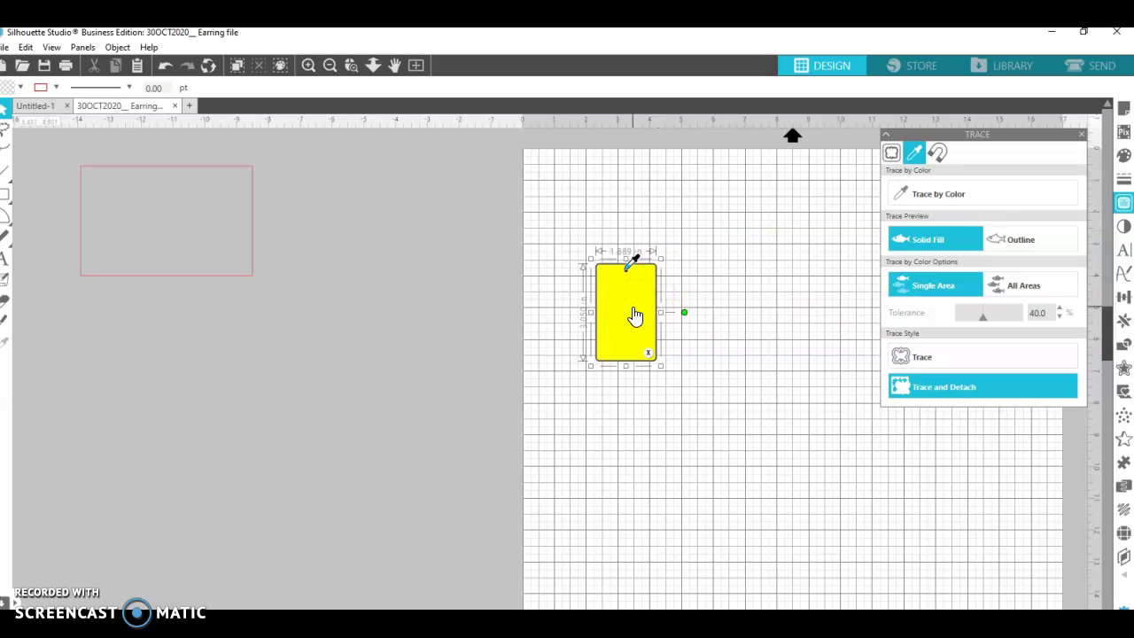
{"action": "left_click", "coordinate": [169, 66]}
{"action": "left_click", "coordinate": [168, 65]}
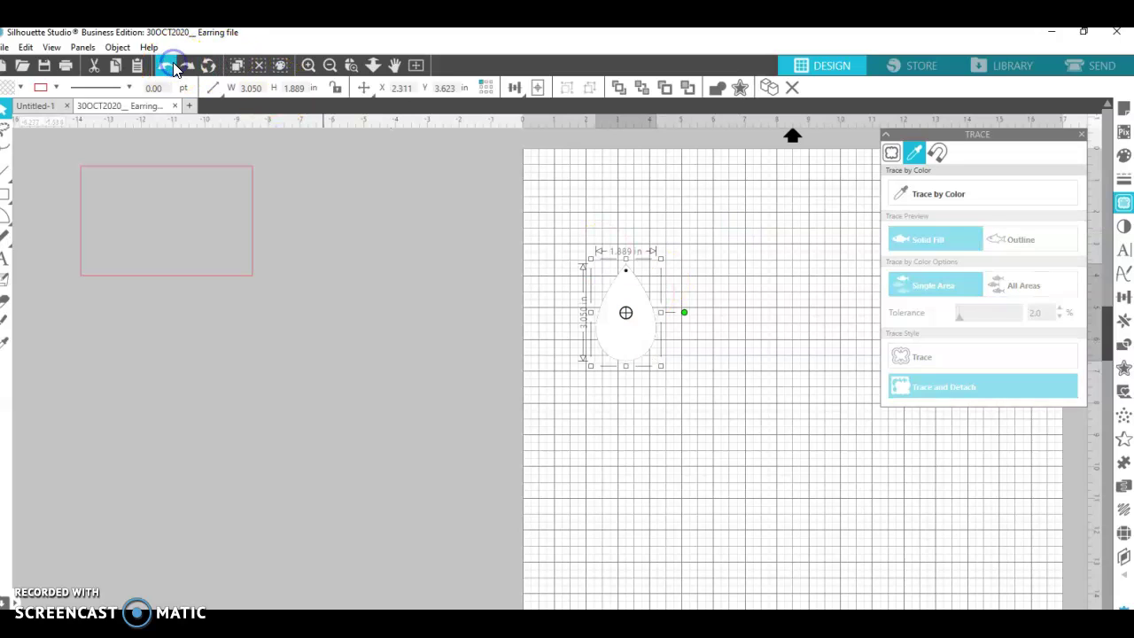
Trace and detach the teardrop image by color, sampling its white area, with Single Area and a 2% tolerance
{"action": "left_click", "coordinate": [681, 377]}
{"action": "left_click", "coordinate": [626, 331]}
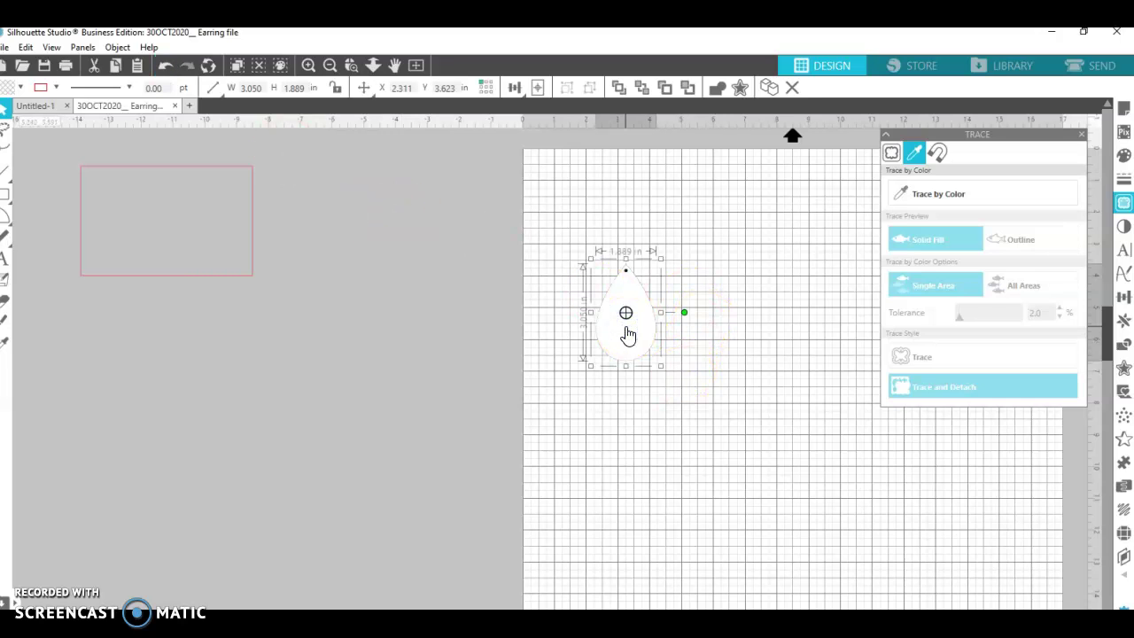
{"action": "left_click", "coordinate": [931, 197]}
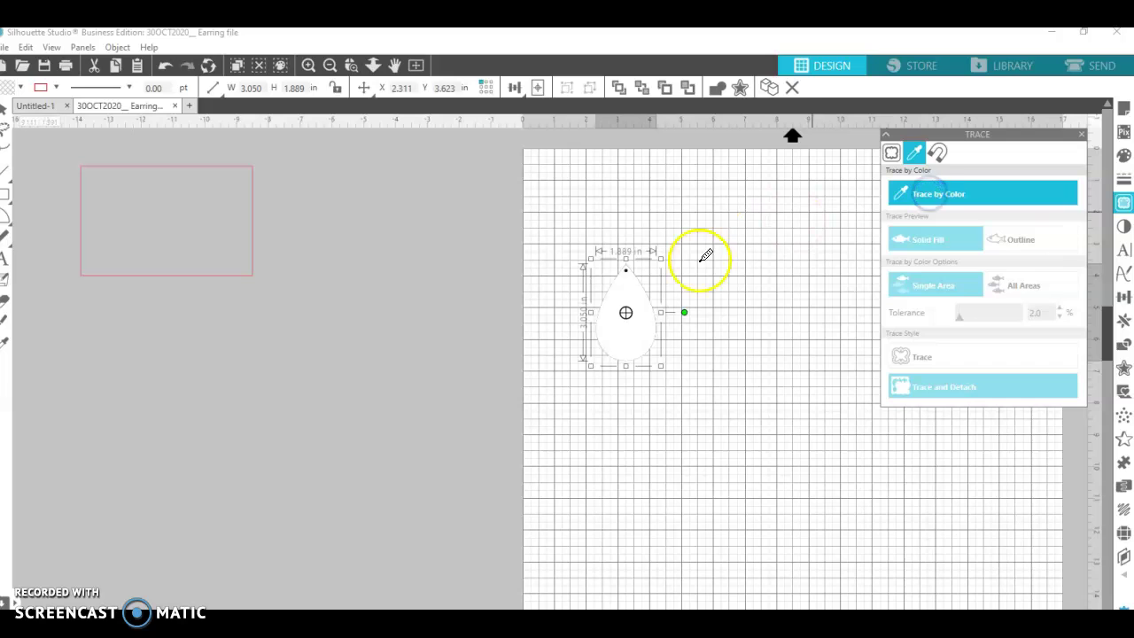
{"action": "left_click", "coordinate": [625, 294]}
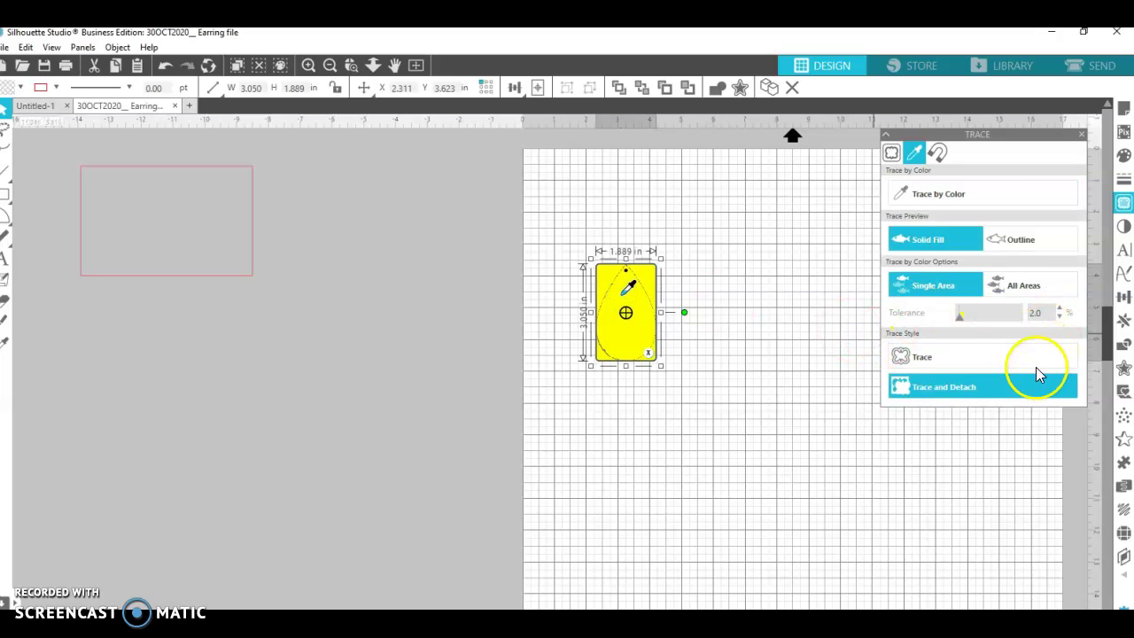
{"action": "left_click", "coordinate": [975, 318]}
{"action": "left_click_drag", "start_coordinate": [972, 319], "coordinate": [959, 321]}
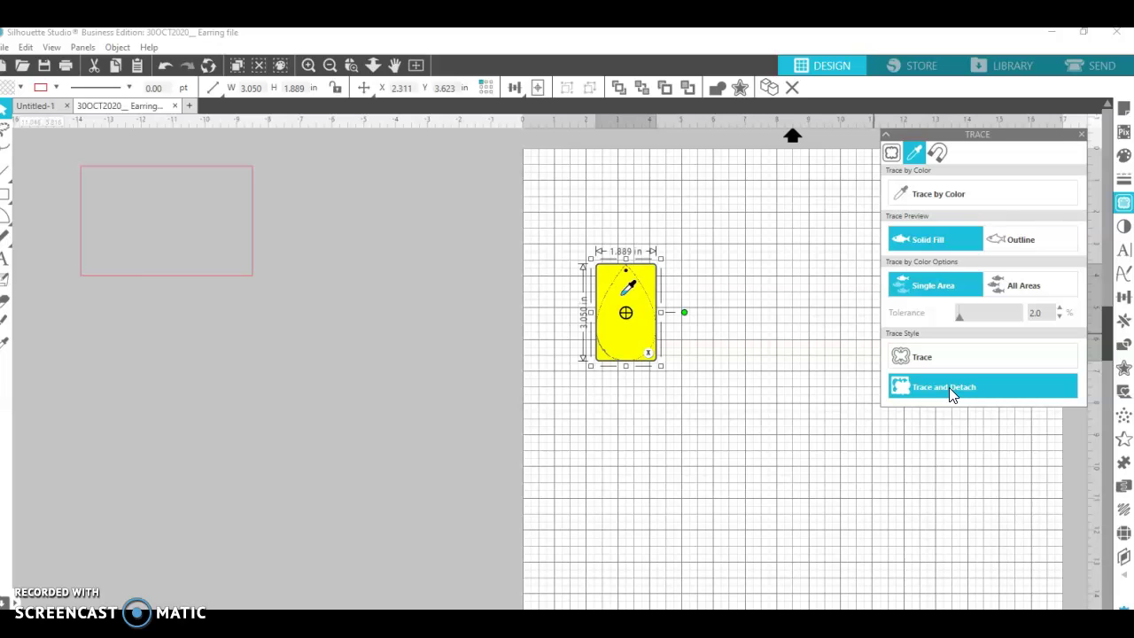
{"action": "left_click", "coordinate": [949, 387]}
Move the detached white teardrop off the page and delete all the leftover trace fragments on the page
{"action": "mouse_move", "coordinate": [640, 297]}
{"action": "left_mouse_down"}
{"action": "mouse_move", "coordinate": [597, 357]}
{"action": "mouse_move", "coordinate": [497, 274]}
{"action": "mouse_move", "coordinate": [446, 263]}
{"action": "mouse_move", "coordinate": [436, 278]}
{"action": "mouse_move", "coordinate": [392, 265]}
{"action": "left_mouse_up"}
{"action": "left_click", "coordinate": [451, 233]}
{"action": "left_click", "coordinate": [552, 413]}
{"action": "mouse_move", "coordinate": [551, 413]}
{"action": "left_mouse_down"}
{"action": "mouse_move", "coordinate": [688, 538]}
{"action": "mouse_move", "coordinate": [860, 588]}
{"action": "left_mouse_up"}
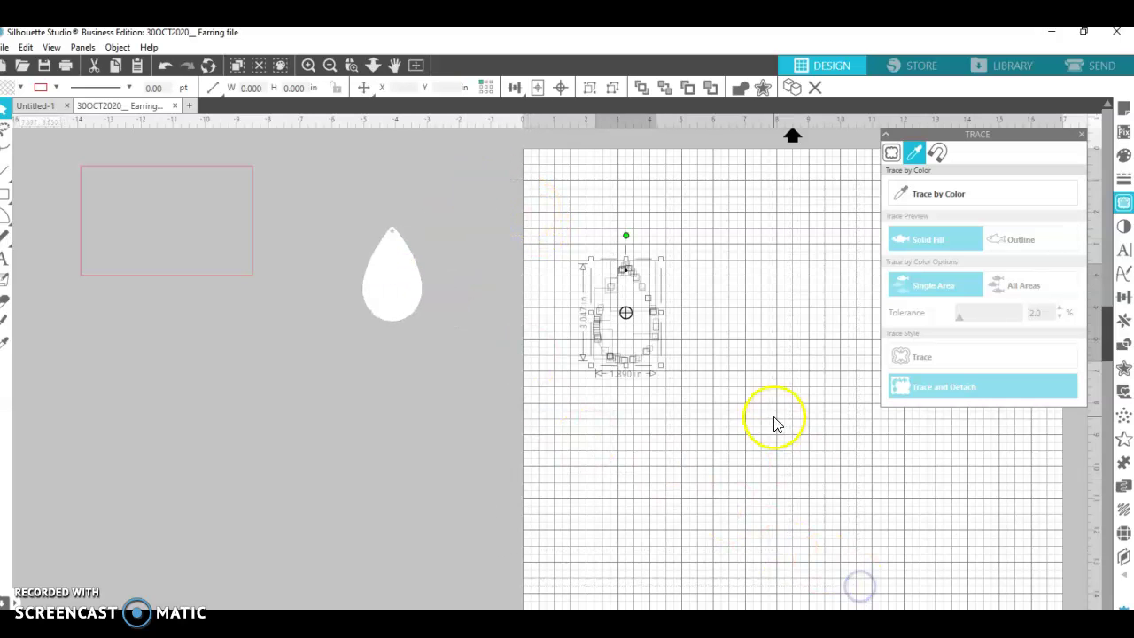
{"action": "right_click", "coordinate": [638, 328]}
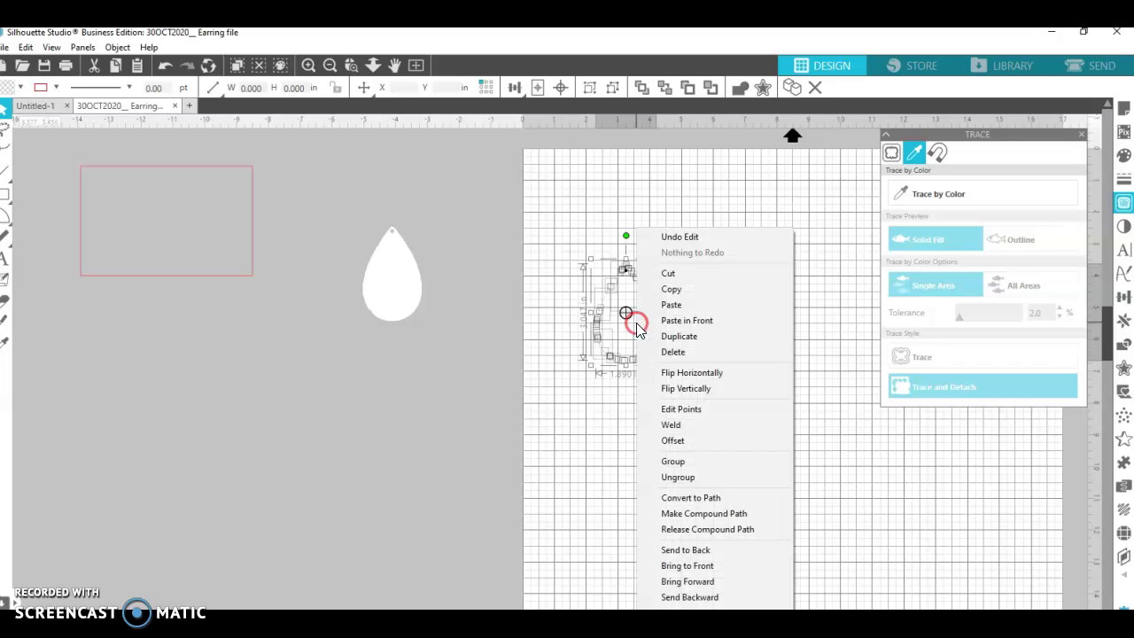
{"action": "left_click", "coordinate": [683, 352]}
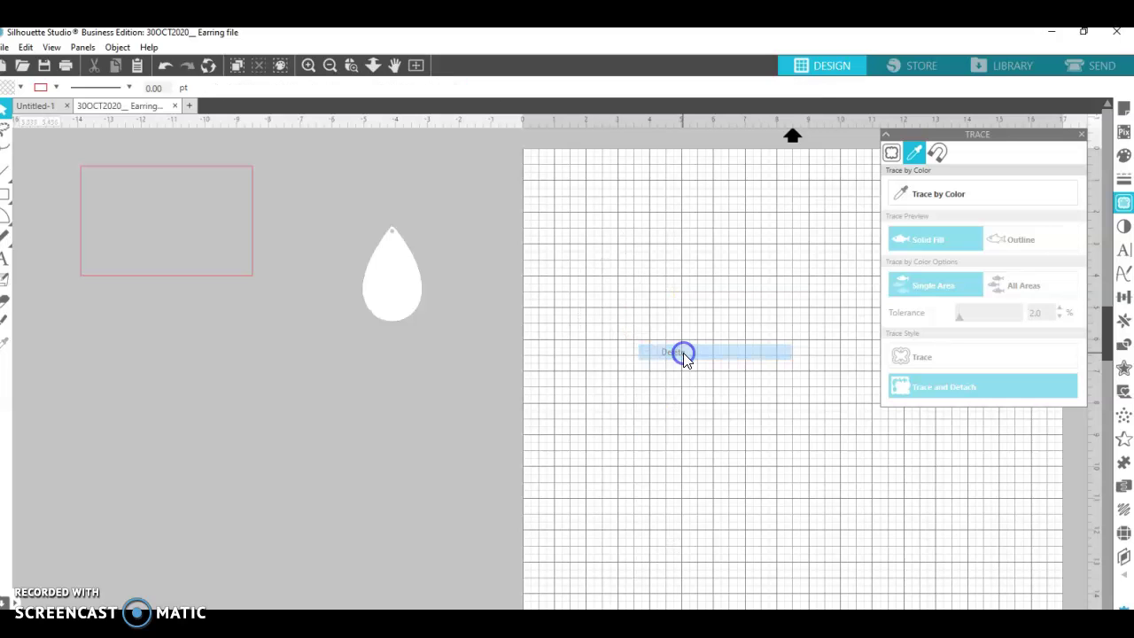
Bring the red-outlined teardrop up from below and place it off the page, directly beside the white teardrop
{"action": "mouse_move", "coordinate": [385, 313]}
{"action": "left_mouse_down"}
{"action": "mouse_move", "coordinate": [592, 337]}
{"action": "mouse_move", "coordinate": [381, 327]}
{"action": "left_mouse_up"}
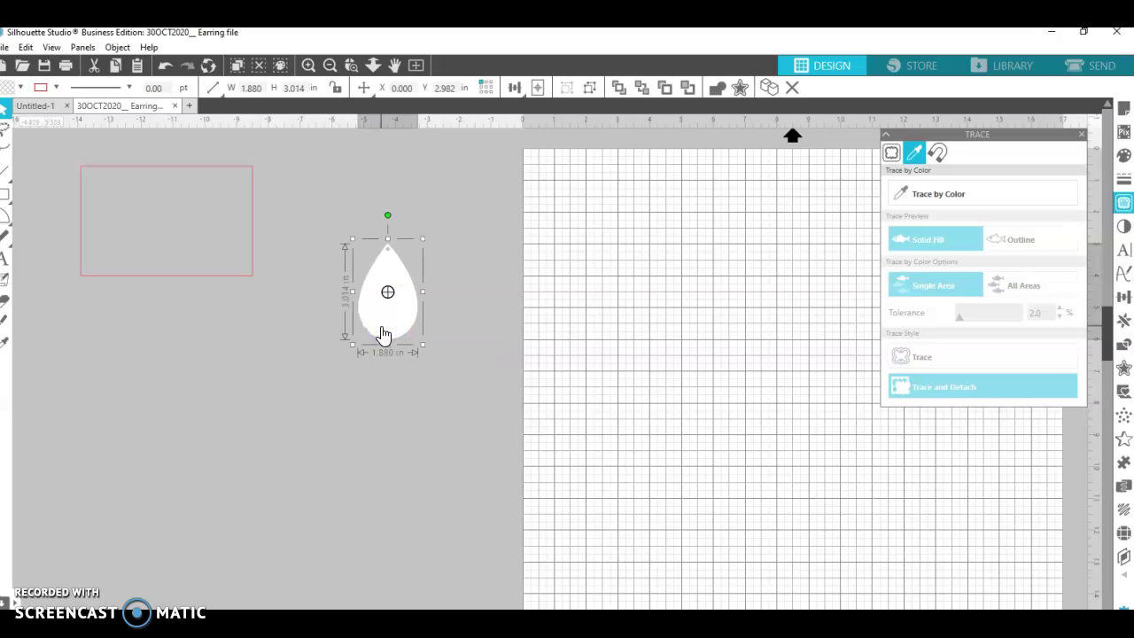
{"action": "scroll", "coordinate": [382, 335], "scroll_direction": "down", "scroll_amount": 4}
{"action": "left_click", "coordinate": [381, 327]}
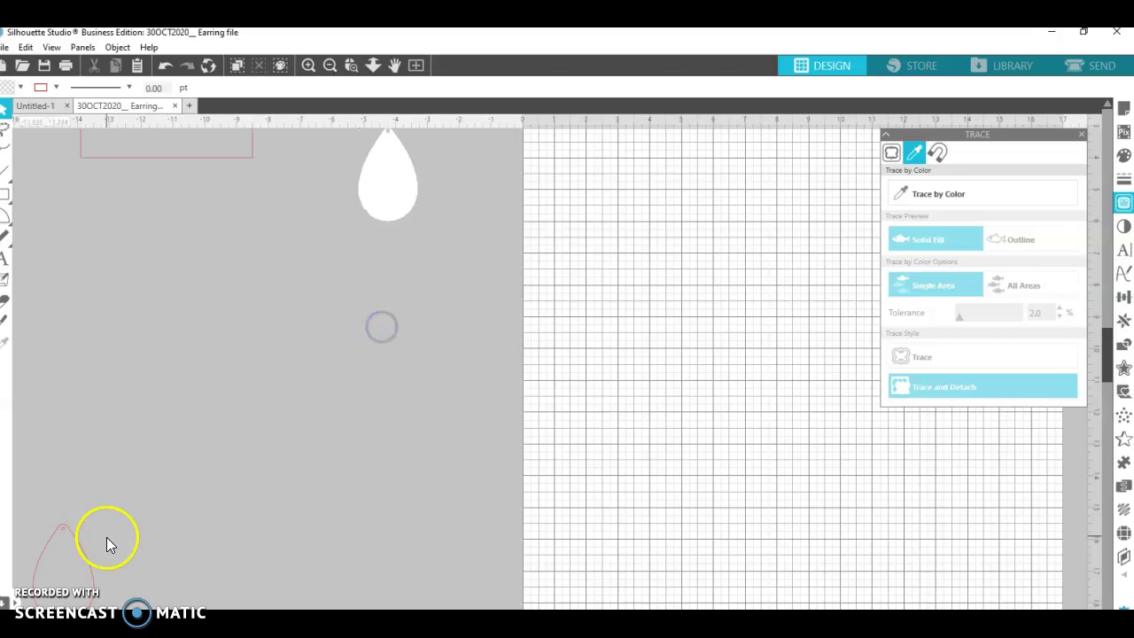
{"action": "left_click_drag", "start_coordinate": [77, 540], "coordinate": [325, 156]}
{"action": "left_click", "coordinate": [324, 162]}
{"action": "scroll", "coordinate": [324, 204], "scroll_direction": "up", "scroll_amount": 6}
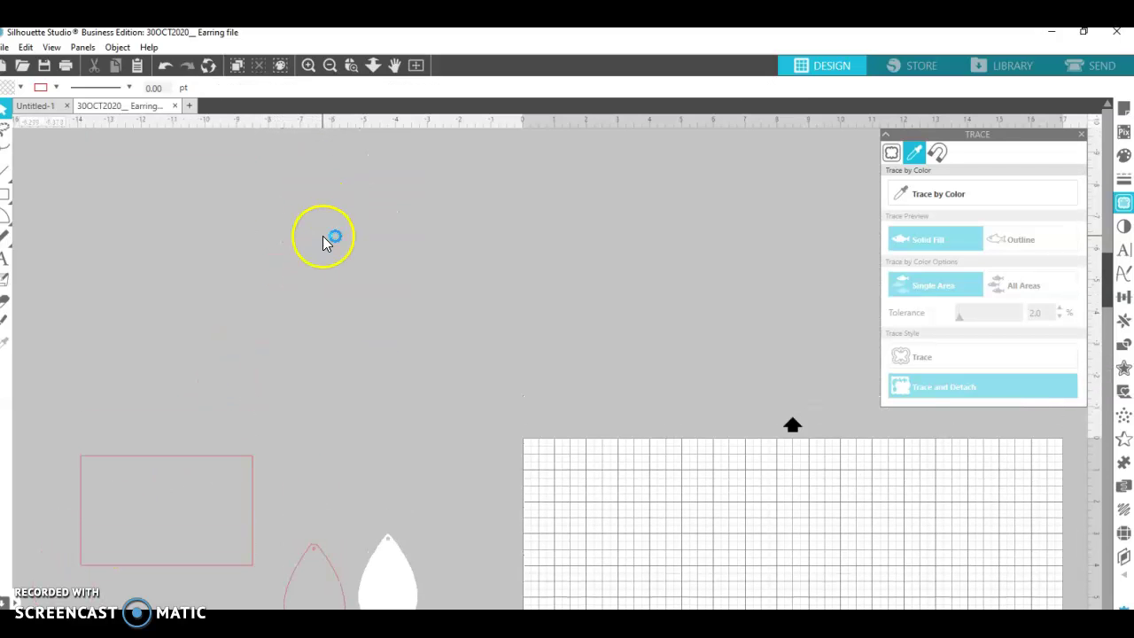
{"action": "scroll", "coordinate": [324, 237], "scroll_direction": "down", "scroll_amount": 5}
{"action": "left_click_drag", "start_coordinate": [309, 350], "coordinate": [310, 335]}
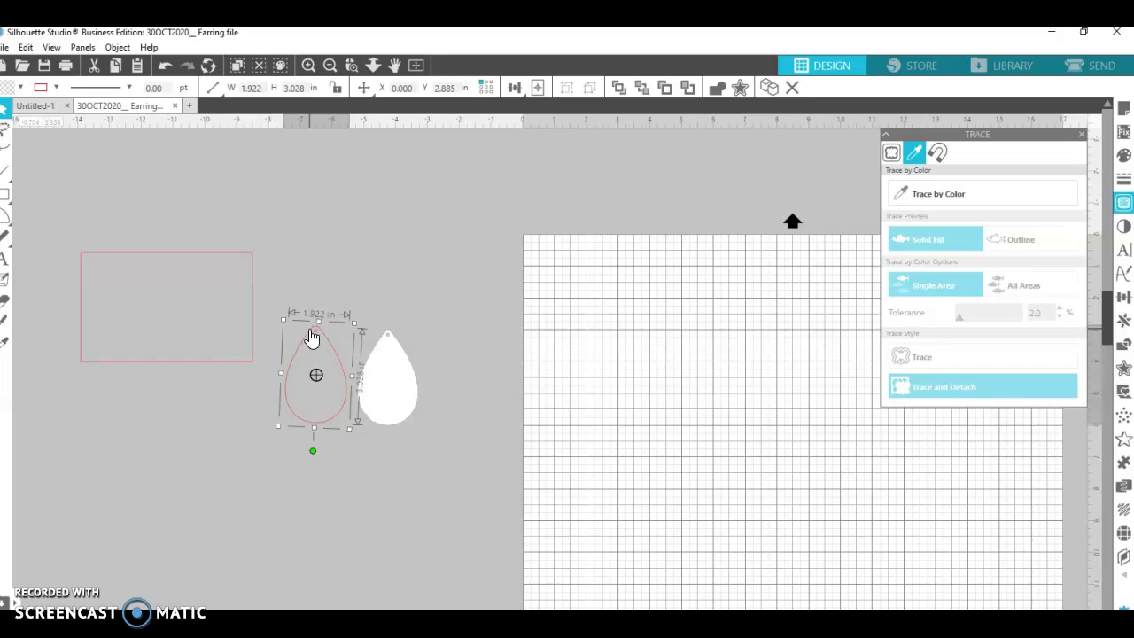
Collapse the Trace settings and select the white teardrop off the page
{"action": "left_click", "coordinate": [887, 137]}
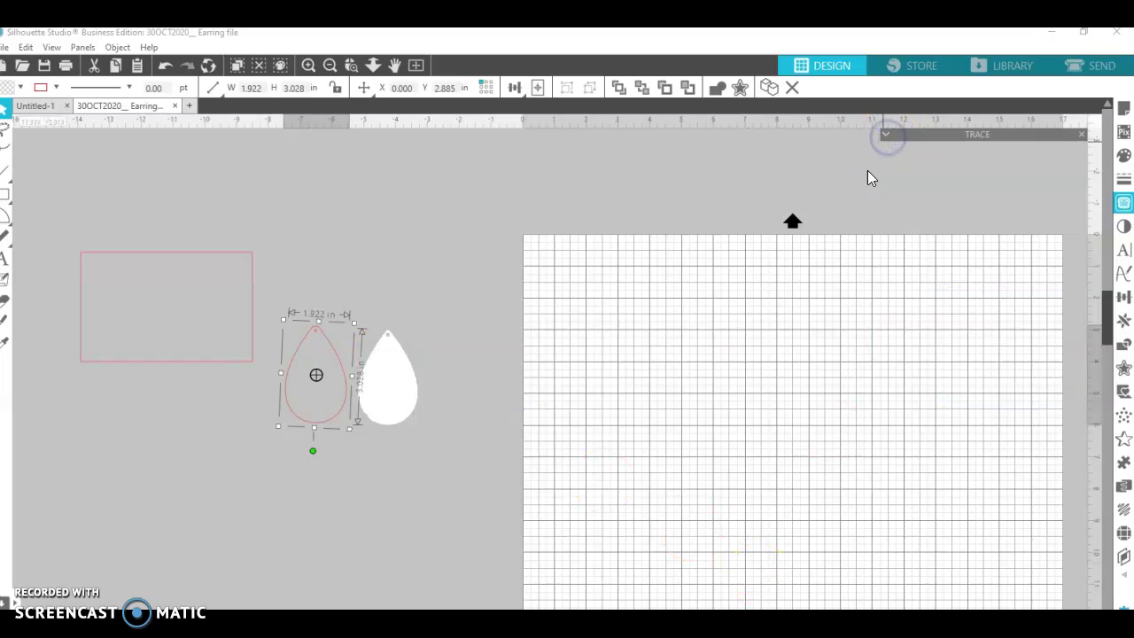
{"action": "mouse_move", "coordinate": [674, 624]}
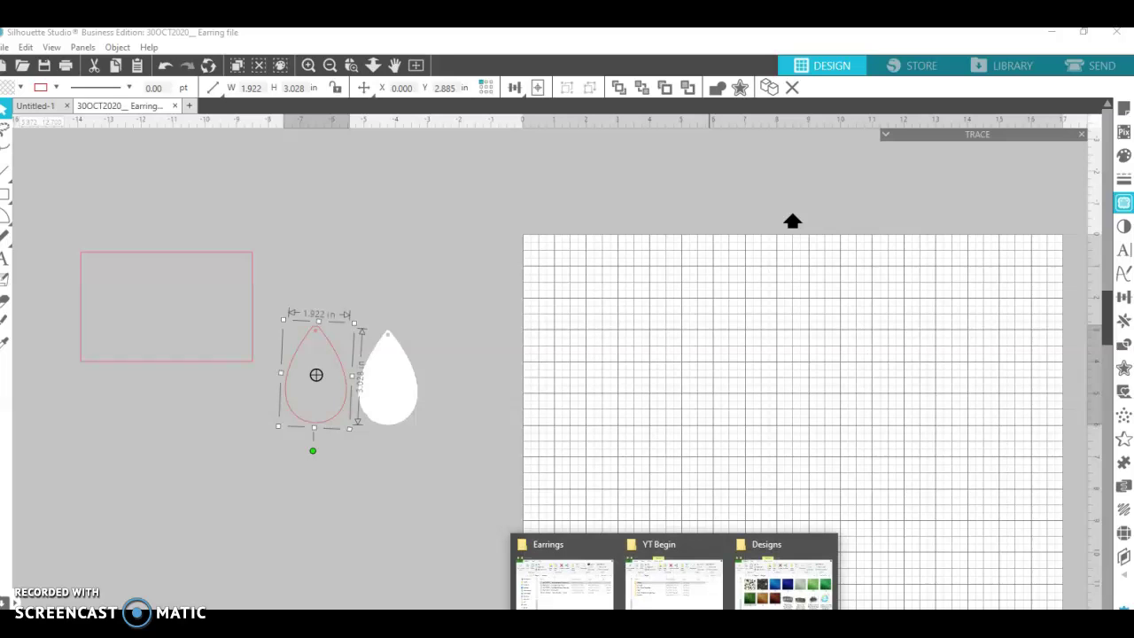
{"action": "left_click", "coordinate": [484, 443]}
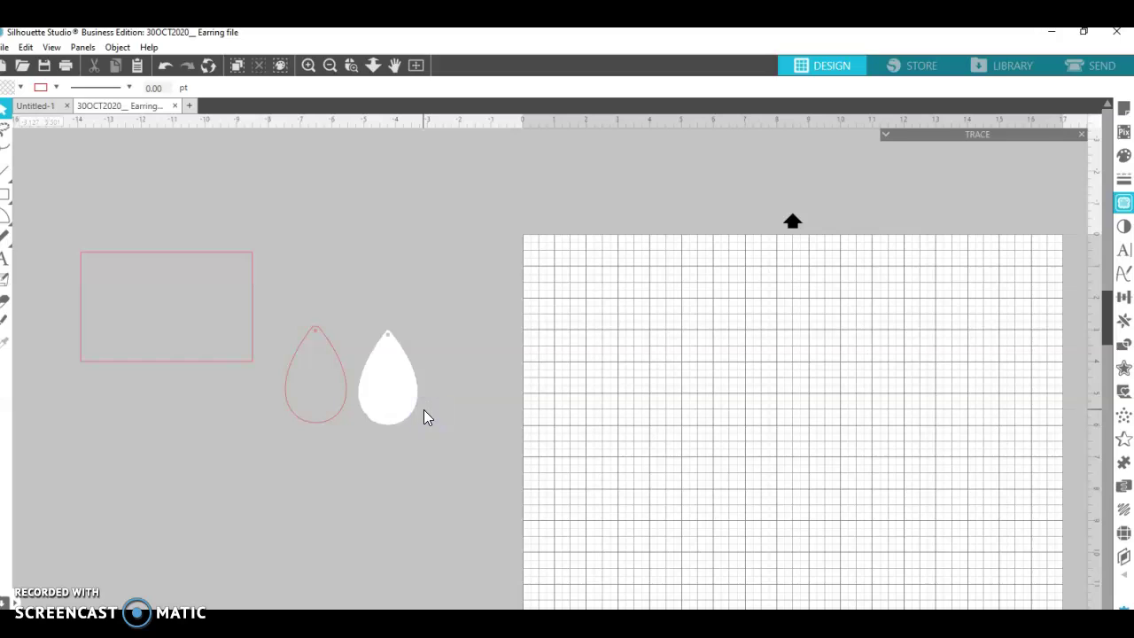
{"action": "left_click", "coordinate": [418, 411]}
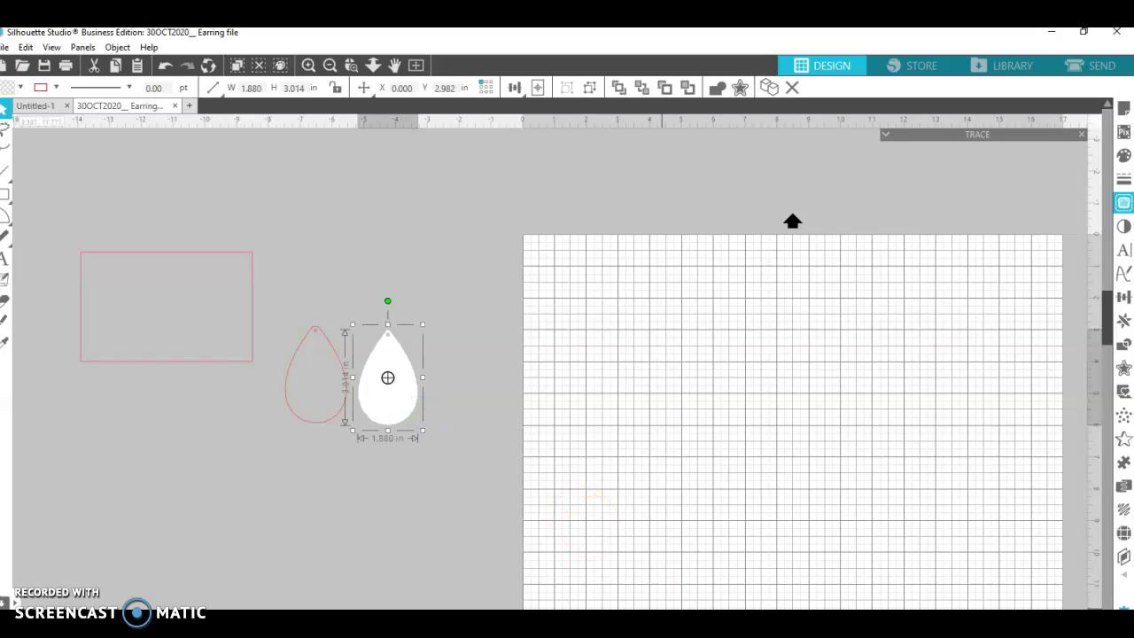
Fill the white teardrop with the "Afro with pink" PNG image from the Earrings folder in File Explorer
{"action": "mouse_move", "coordinate": [674, 624]}
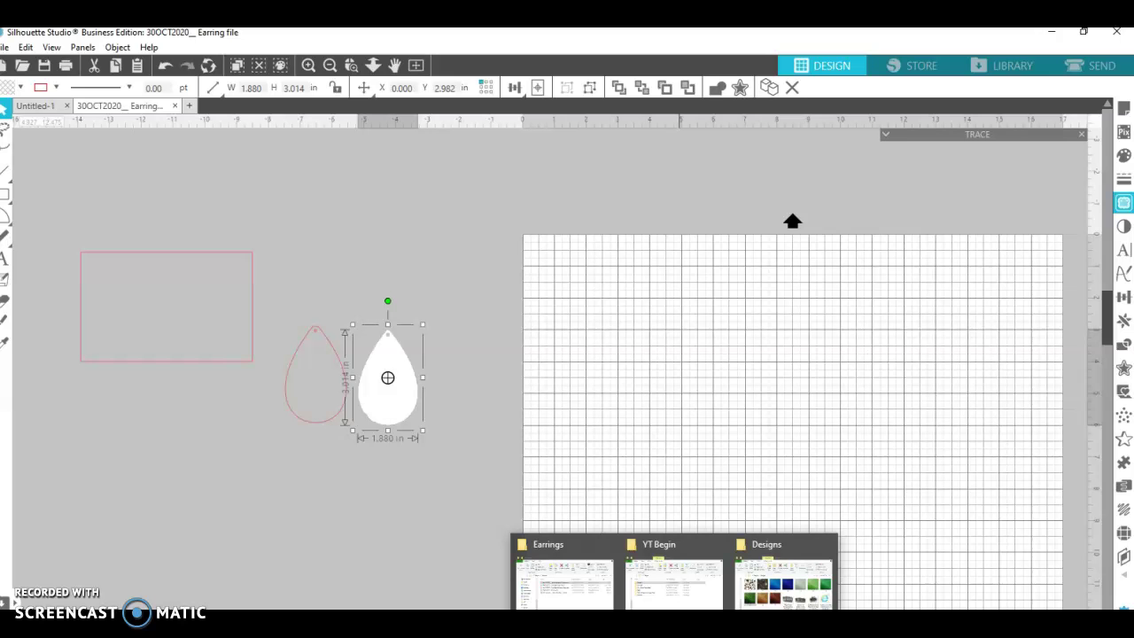
{"action": "left_click", "coordinate": [587, 591]}
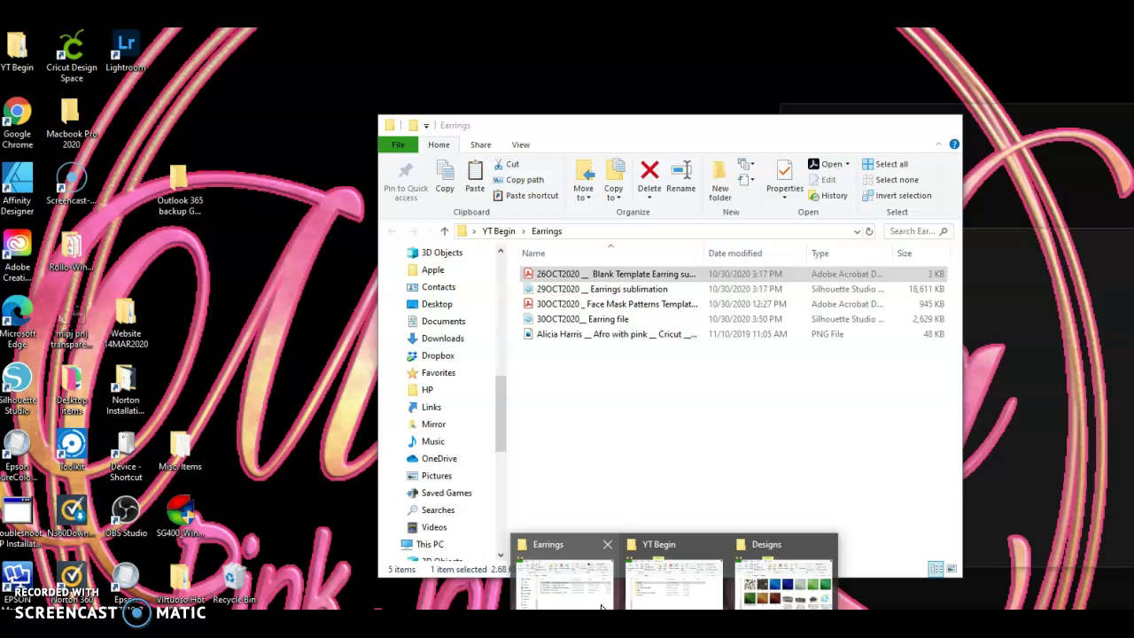
{"action": "left_click", "coordinate": [602, 608]}
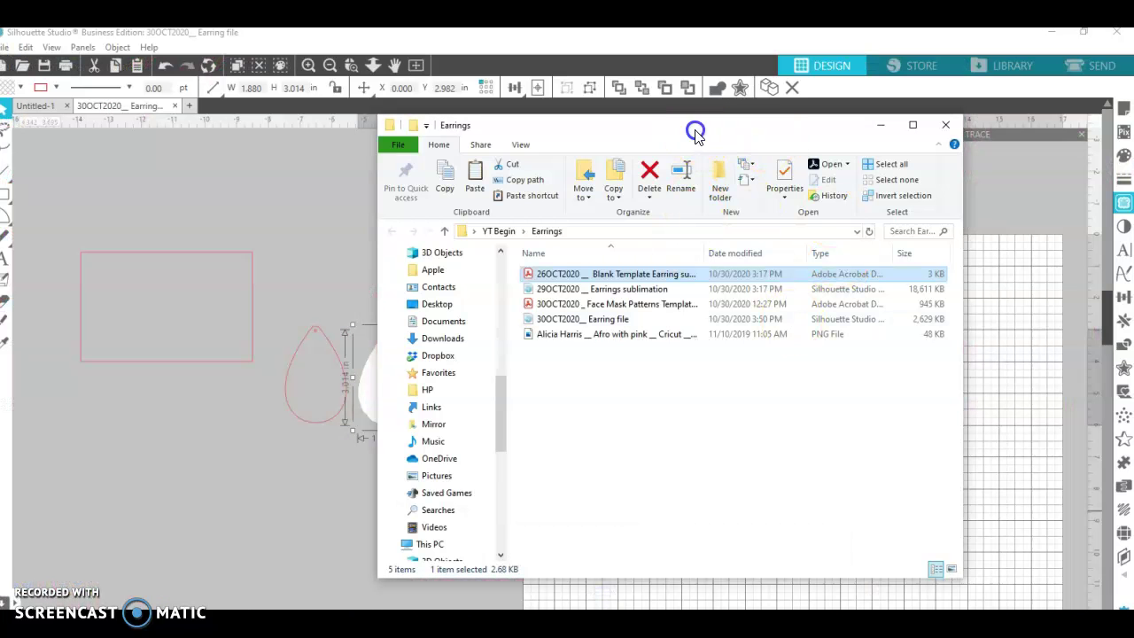
{"action": "left_click_drag", "start_coordinate": [695, 131], "coordinate": [884, 124]}
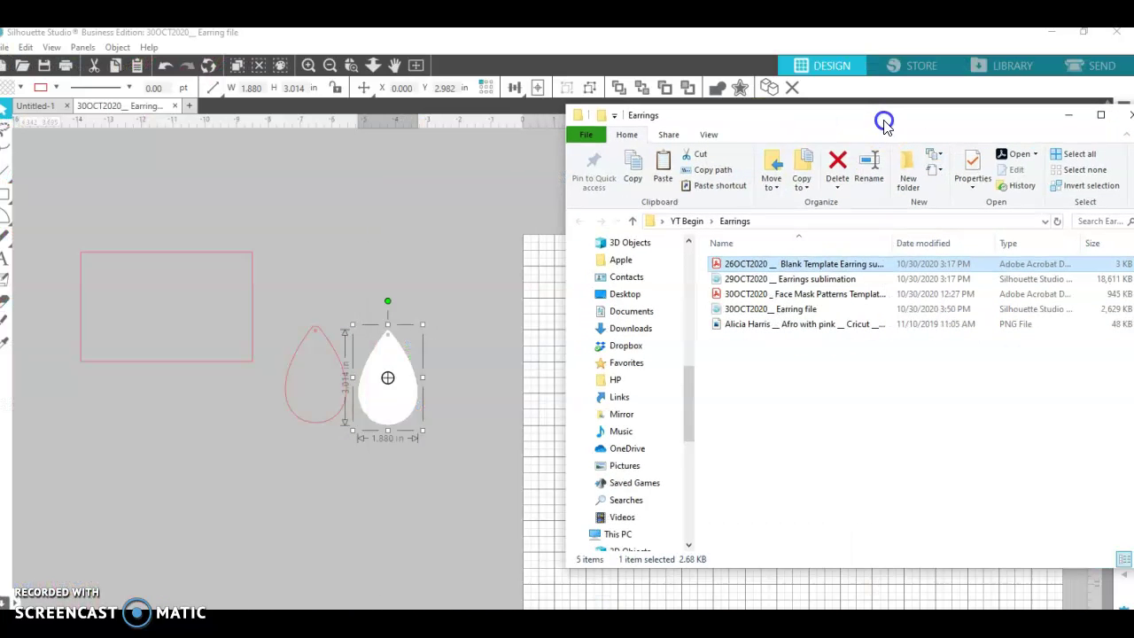
{"action": "left_click", "coordinate": [856, 328]}
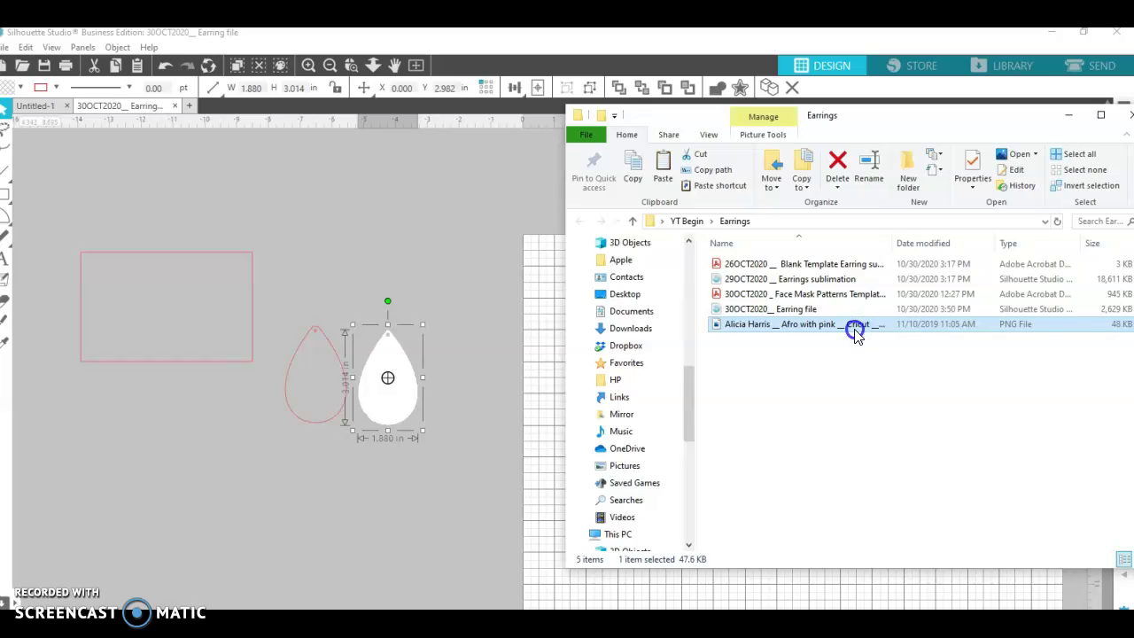
{"action": "left_click_drag", "start_coordinate": [856, 329], "coordinate": [405, 406]}
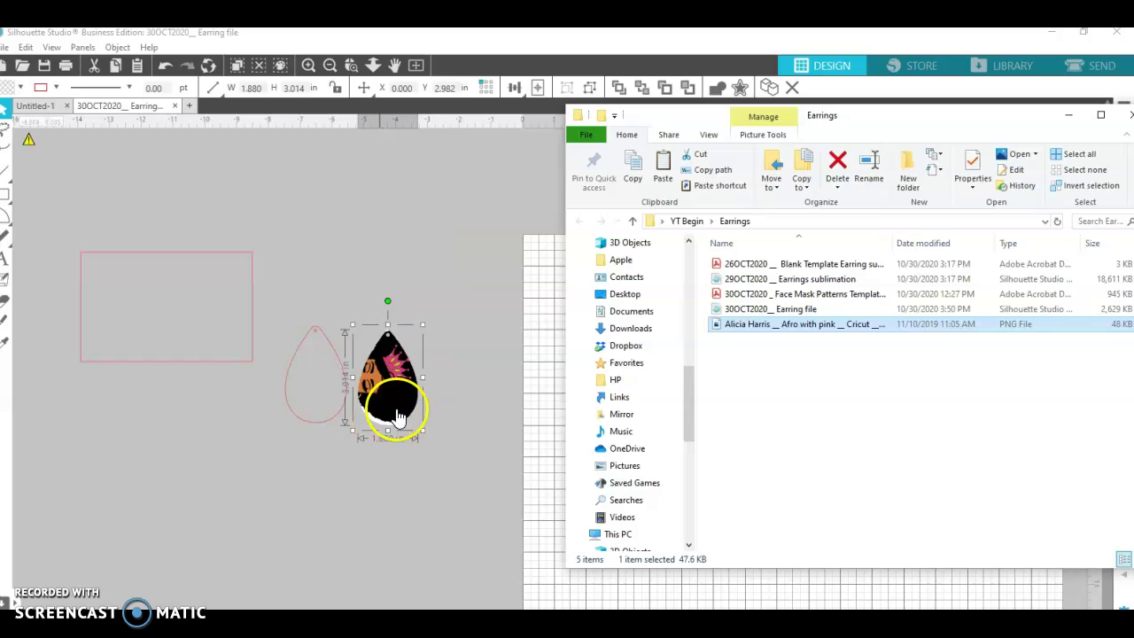
{"action": "left_click", "coordinate": [402, 413]}
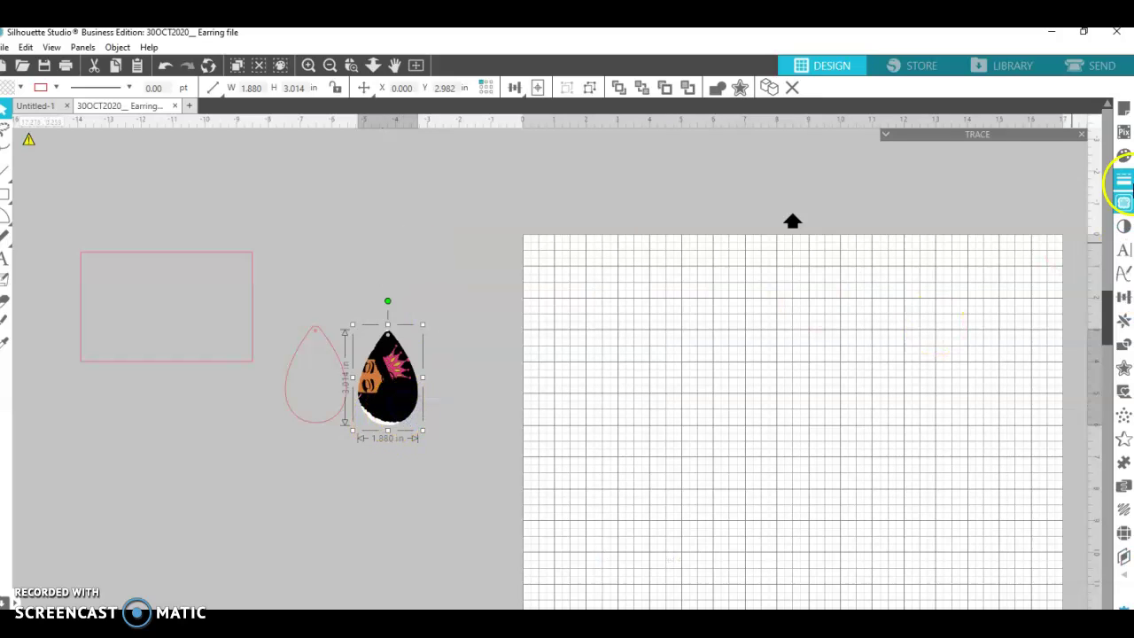
Rotate the pattern inside the filled teardrop to 270° using the advanced pattern fill options
{"action": "left_click", "coordinate": [1125, 142]}
{"action": "left_click", "coordinate": [1124, 155]}
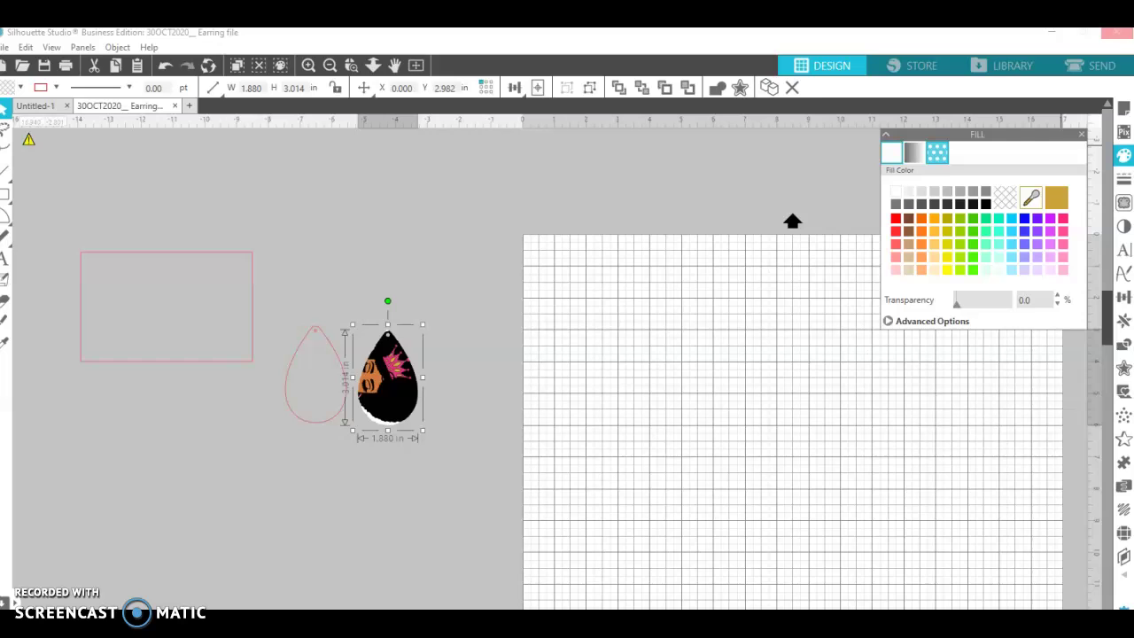
{"action": "left_click", "coordinate": [912, 323]}
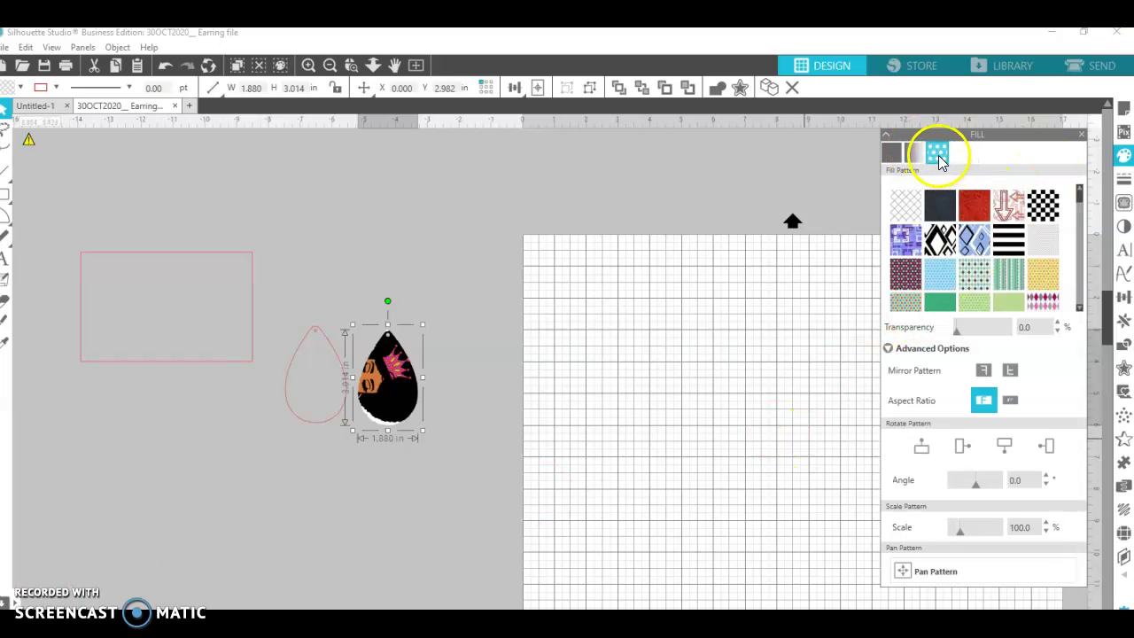
{"action": "left_click_drag", "start_coordinate": [1078, 203], "coordinate": [1081, 232]}
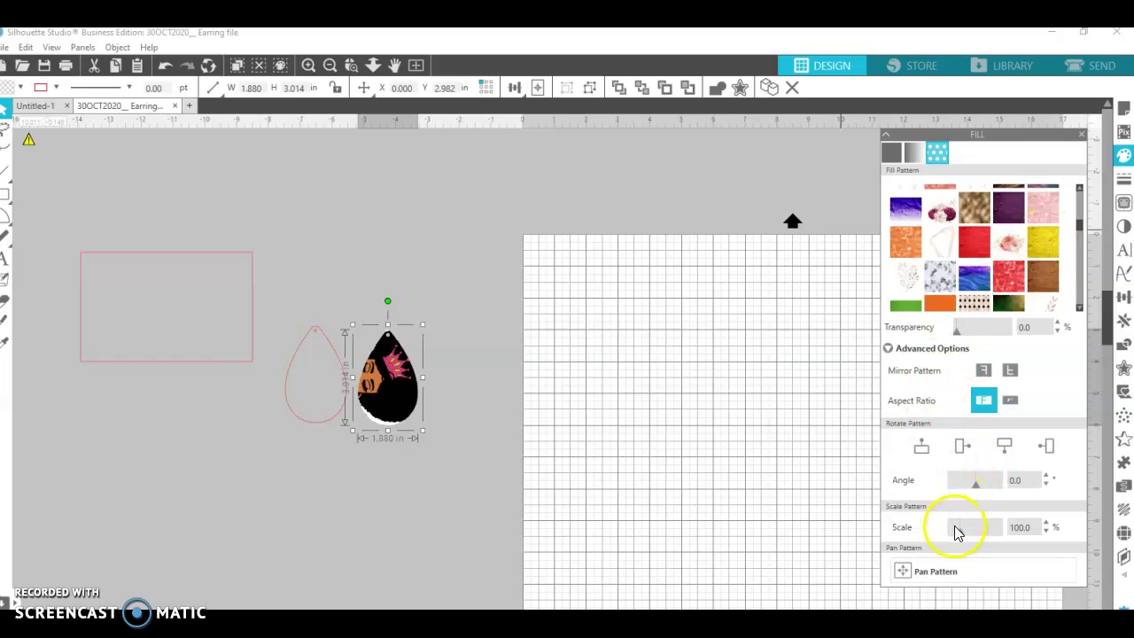
{"action": "mouse_move", "coordinate": [388, 375]}
{"action": "left_mouse_down"}
{"action": "mouse_move", "coordinate": [392, 405]}
{"action": "mouse_move", "coordinate": [386, 392]}
{"action": "left_mouse_up"}
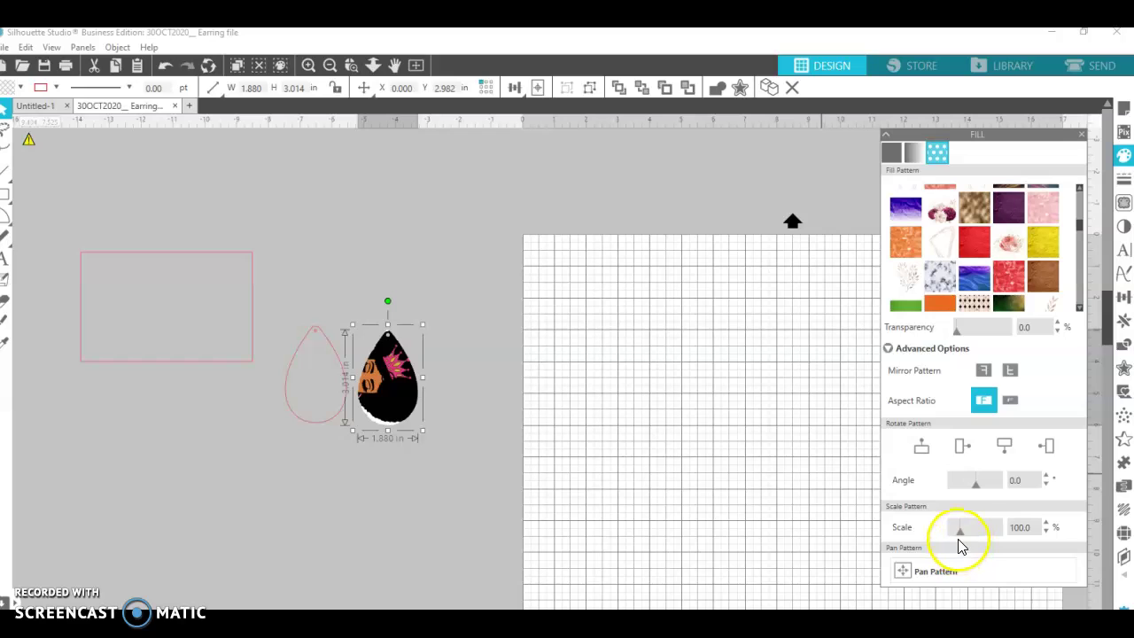
{"action": "left_click", "coordinate": [914, 452]}
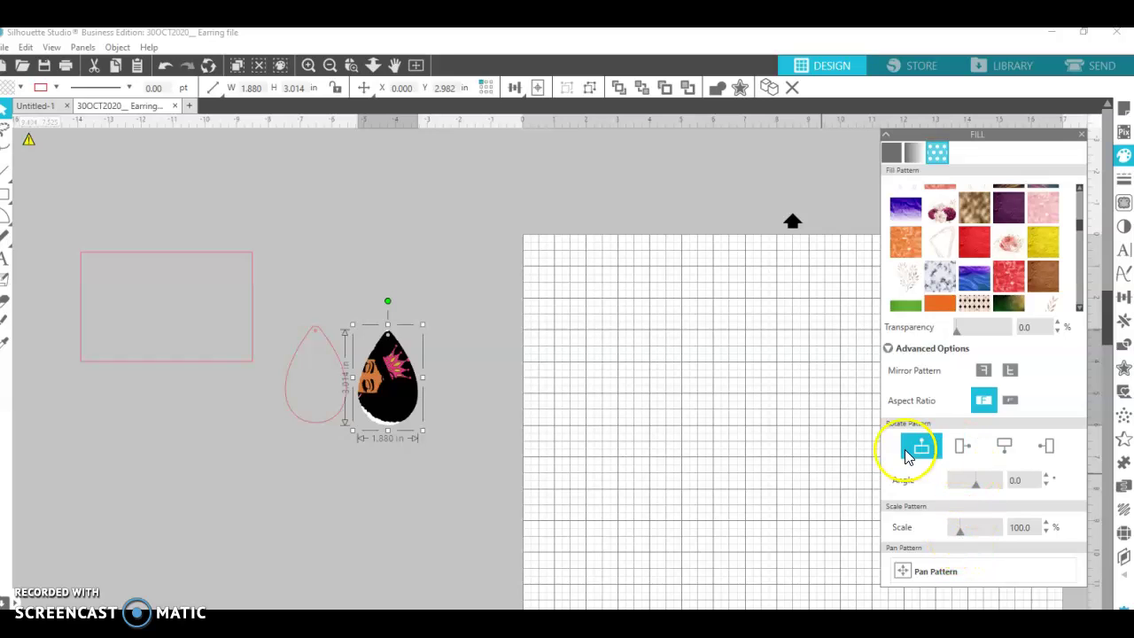
{"action": "left_click", "coordinate": [916, 455]}
{"action": "left_click", "coordinate": [1004, 450]}
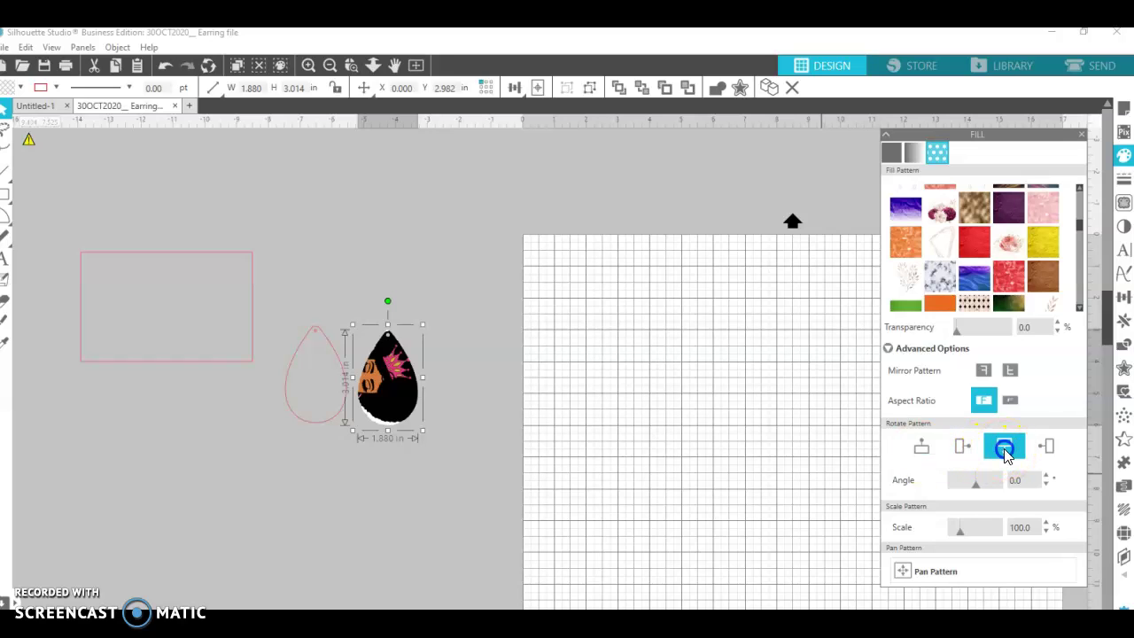
{"action": "left_click", "coordinate": [1040, 450]}
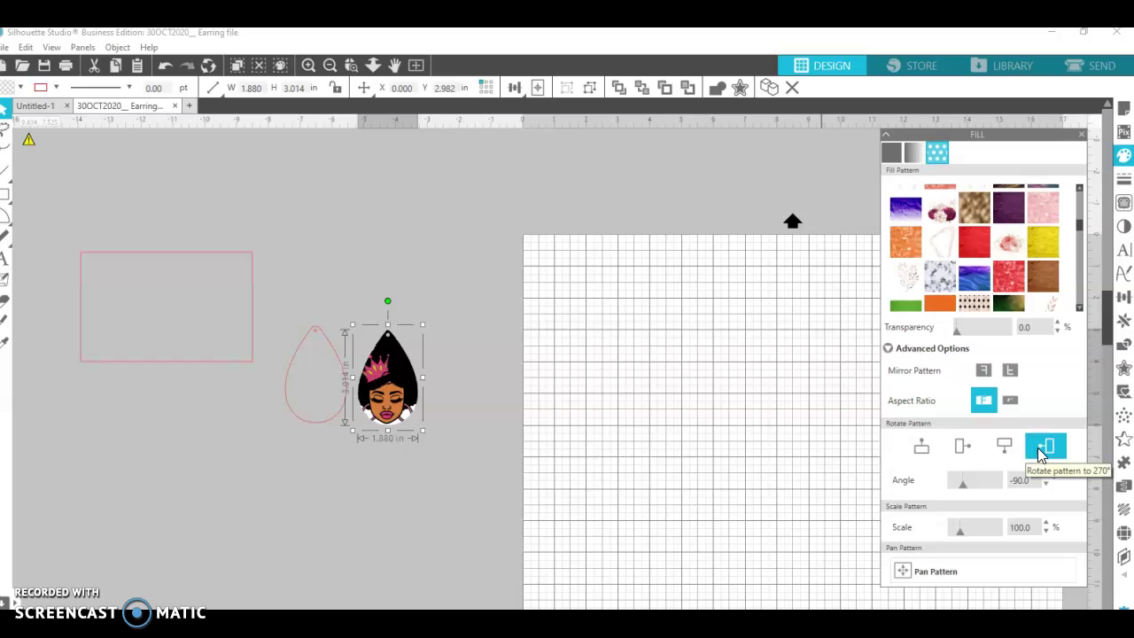
Scale the teardrop's pattern down to 55%
{"action": "left_click", "coordinate": [420, 392]}
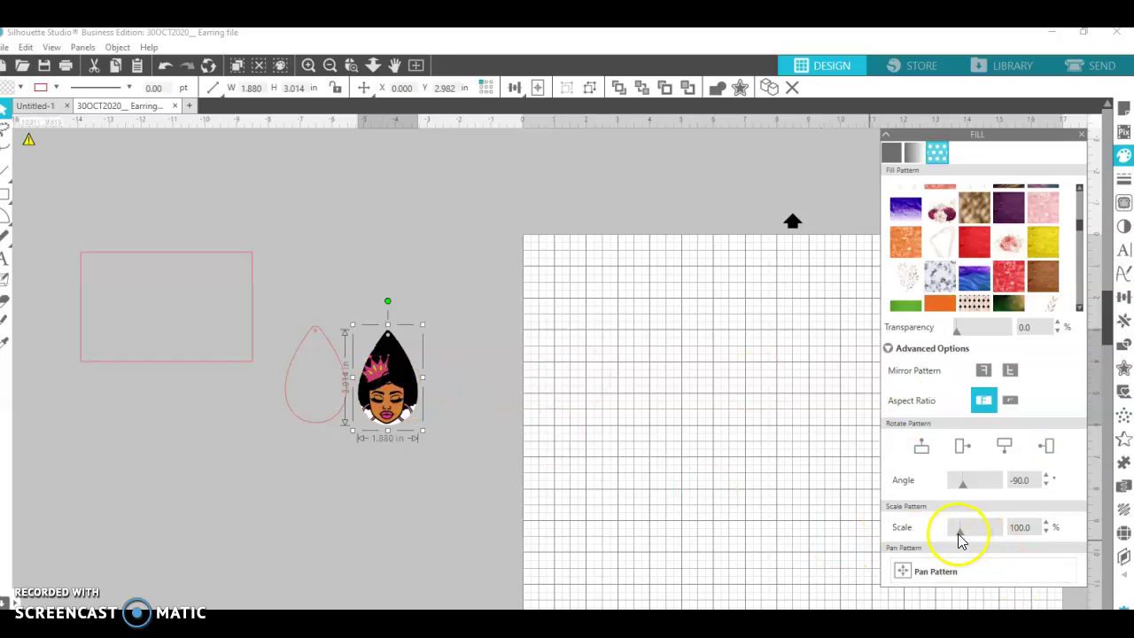
{"action": "left_click_drag", "start_coordinate": [963, 537], "coordinate": [957, 536]}
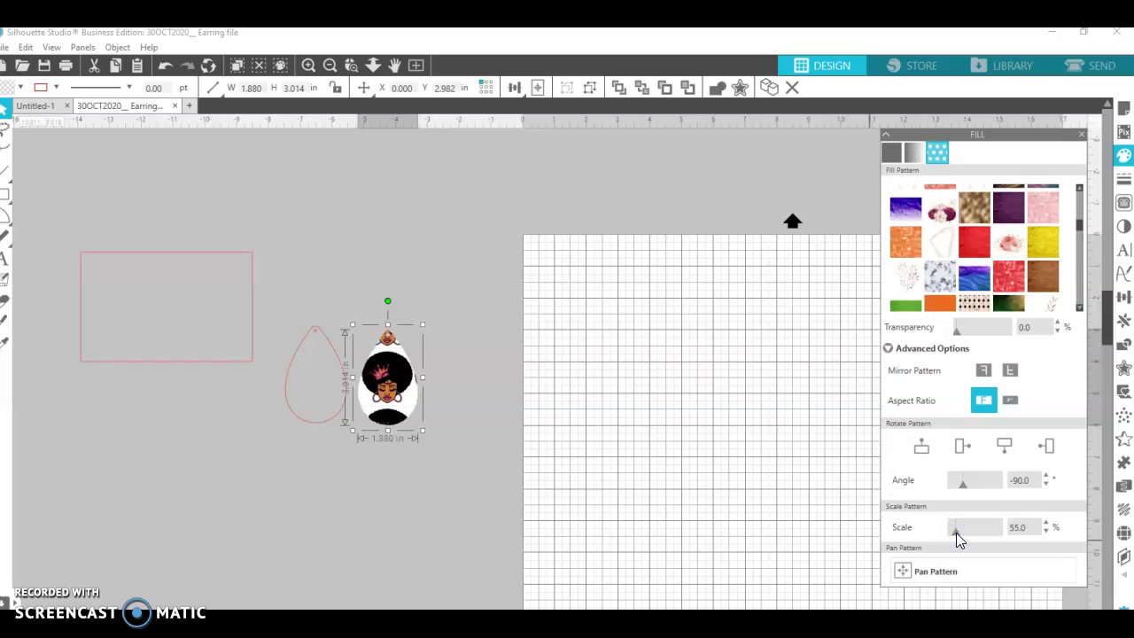
{"action": "left_click", "coordinate": [520, 400]}
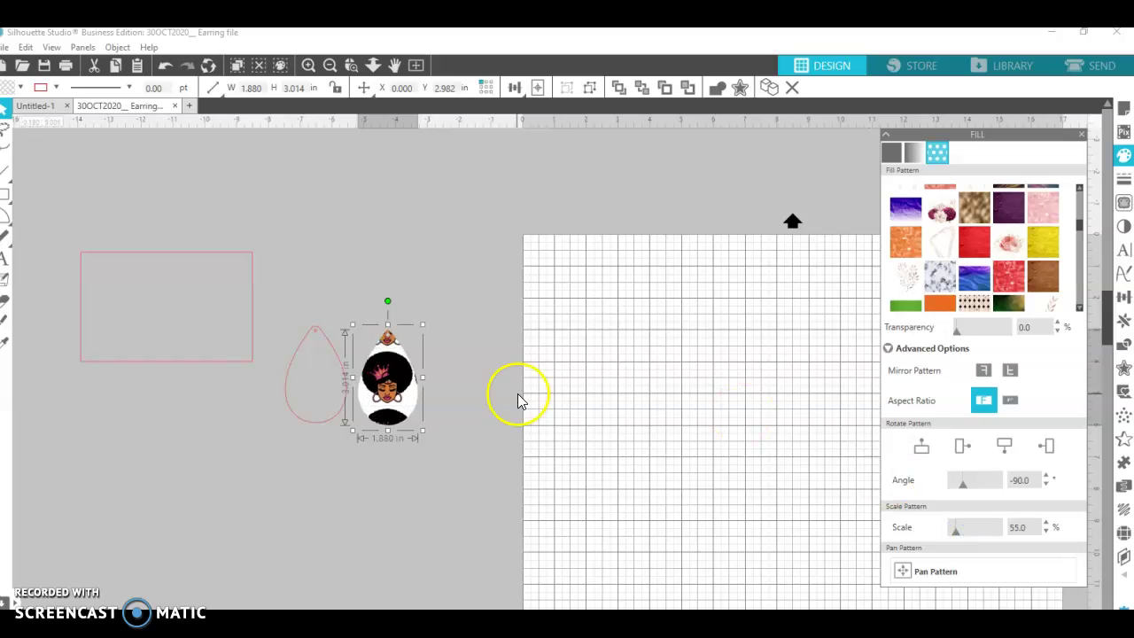
Move the empty red rectangle beside the teardrops onto the page's edge and delete it
{"action": "left_click", "coordinate": [219, 359]}
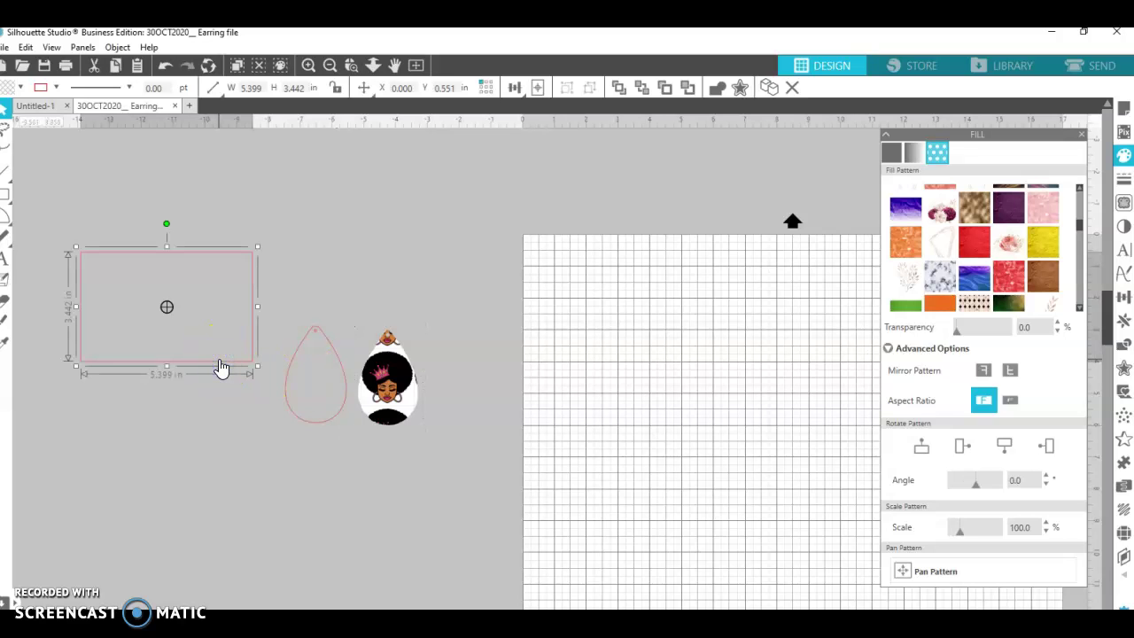
{"action": "left_click_drag", "start_coordinate": [221, 368], "coordinate": [600, 400]}
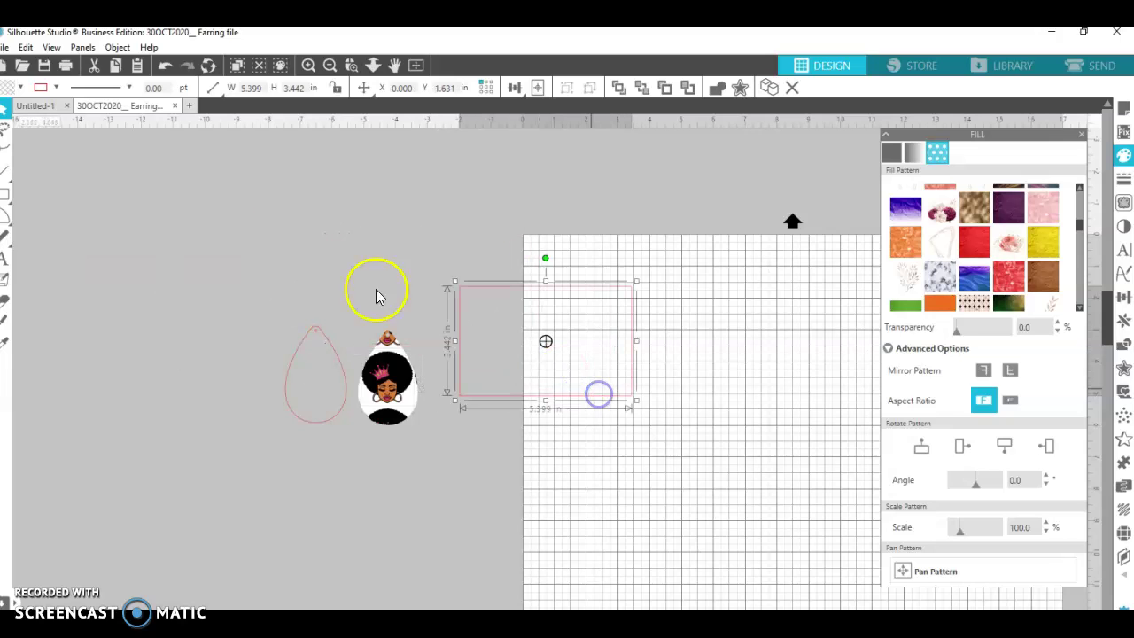
{"action": "right_click", "coordinate": [504, 289]}
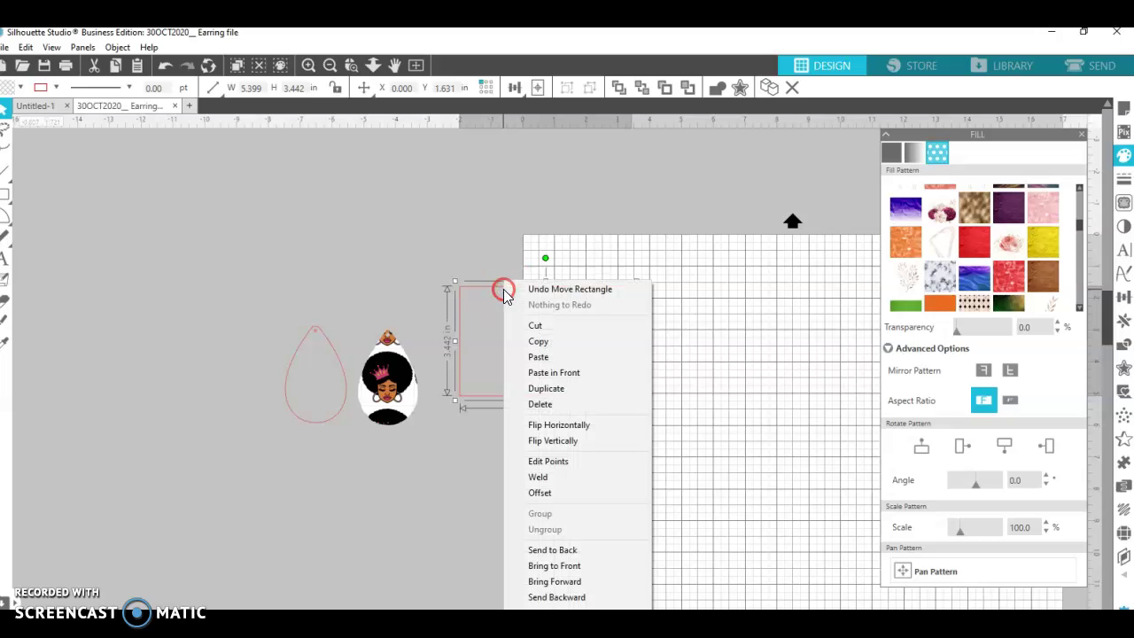
{"action": "left_click", "coordinate": [541, 404]}
Draw a rectangle about 4.88 in wide and 4.32 in high across the page's upper-left corner, above the teardrops
{"action": "mouse_move", "coordinate": [9, 195]}
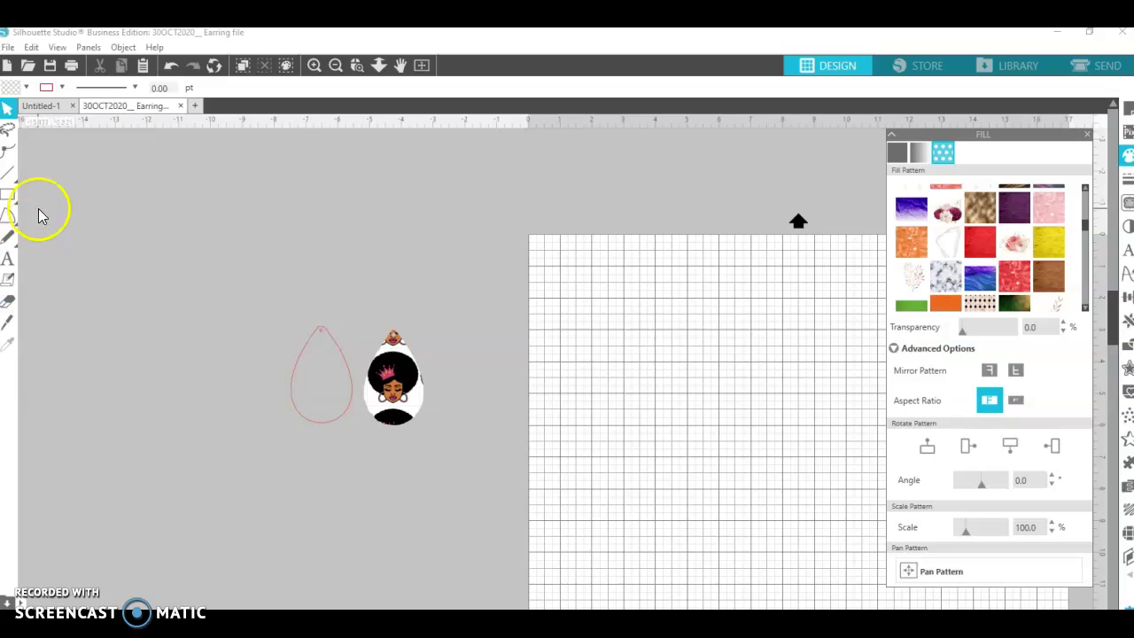
{"action": "mouse_move", "coordinate": [9, 195]}
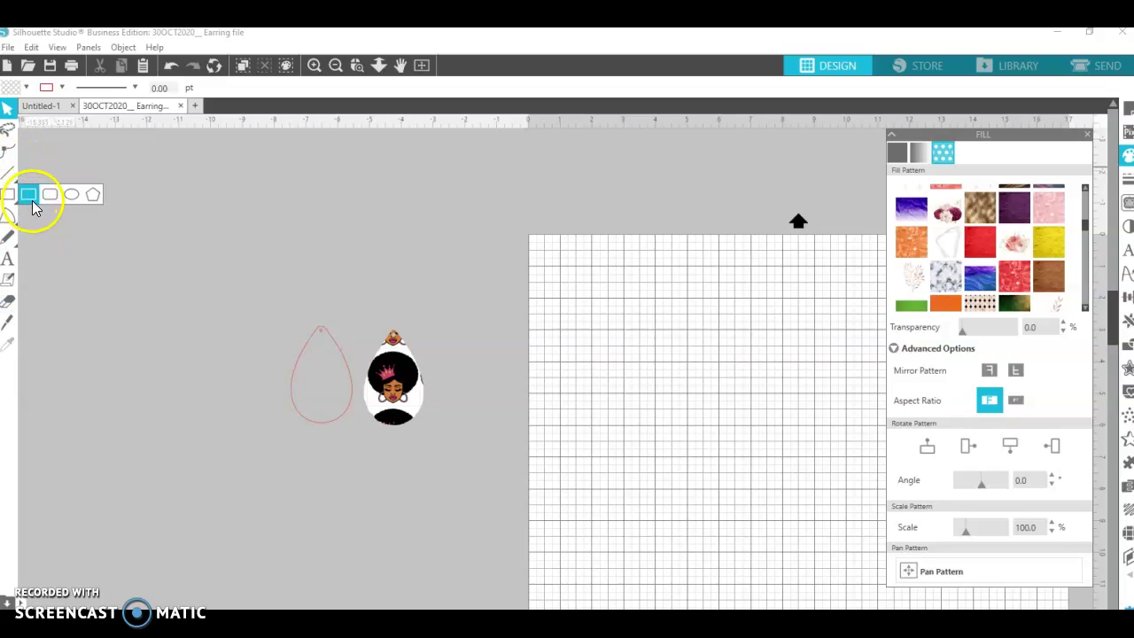
{"action": "left_click", "coordinate": [28, 194]}
{"action": "mouse_move", "coordinate": [127, 220]}
{"action": "left_mouse_down"}
{"action": "mouse_move", "coordinate": [142, 258]}
{"action": "mouse_move", "coordinate": [233, 352]}
{"action": "mouse_move", "coordinate": [557, 362]}
{"action": "mouse_move", "coordinate": [643, 407]}
{"action": "mouse_move", "coordinate": [585, 342]}
{"action": "mouse_move", "coordinate": [525, 310]}
{"action": "left_mouse_up"}
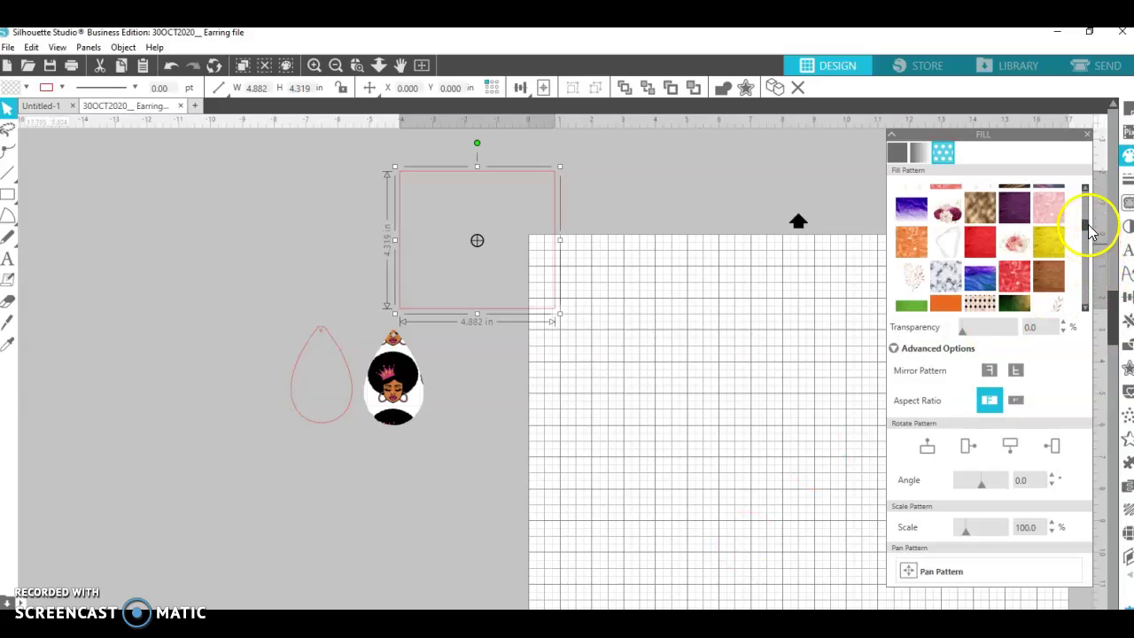
{"action": "left_click_drag", "start_coordinate": [1090, 231], "coordinate": [1089, 263]}
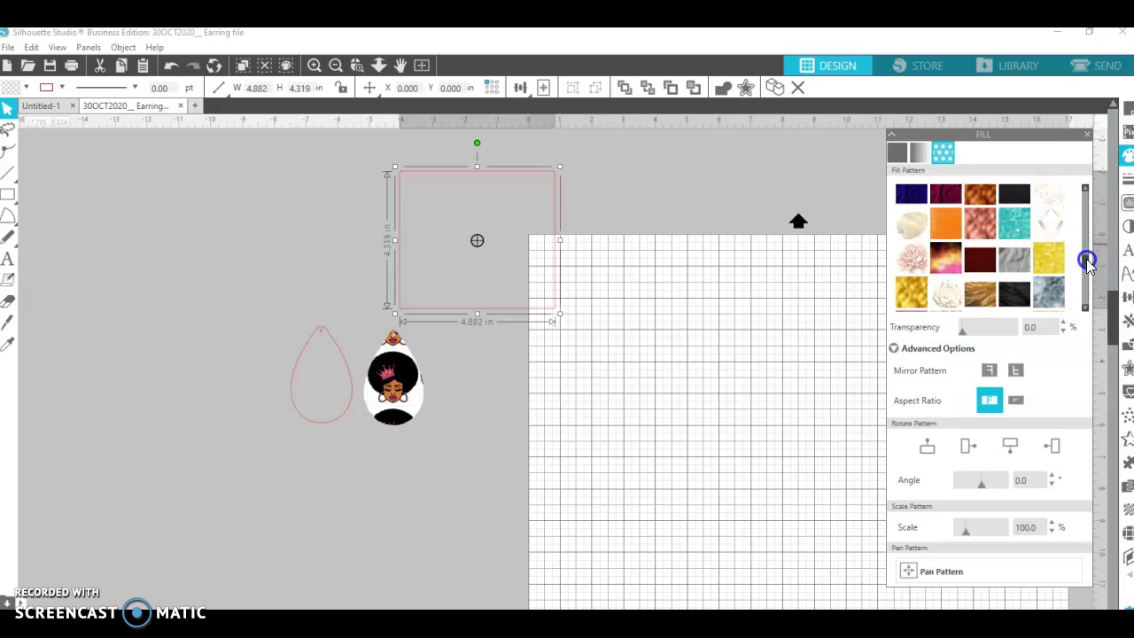
{"action": "left_click", "coordinate": [948, 260]}
{"action": "left_click", "coordinate": [633, 268]}
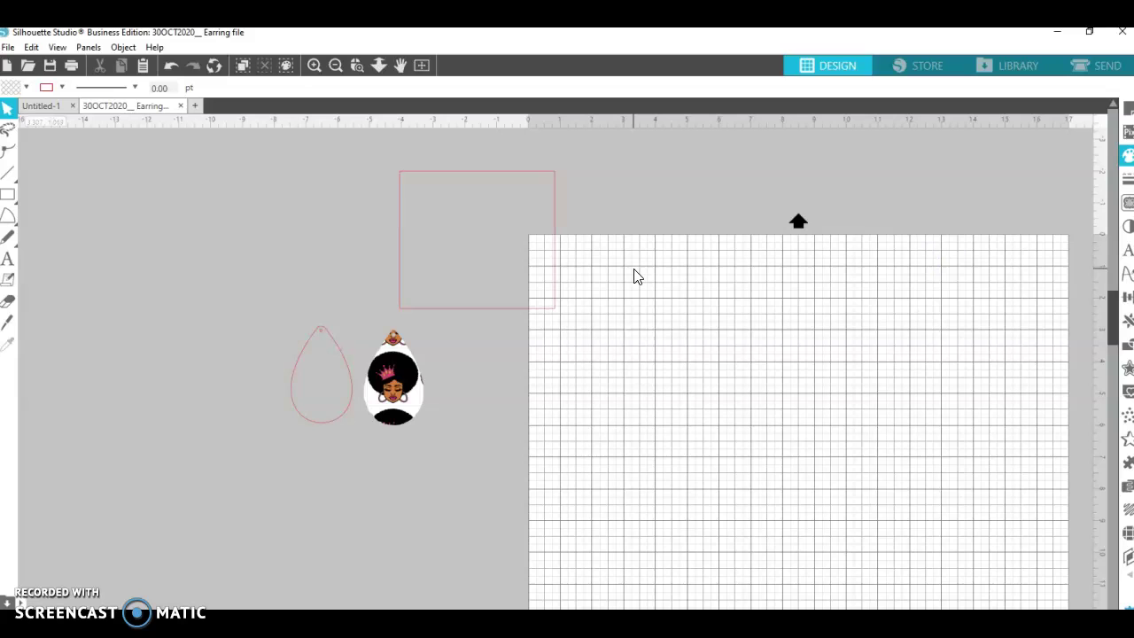
Save the earring file and show the pattern fills for the selected rectangle
{"action": "left_click", "coordinate": [521, 306]}
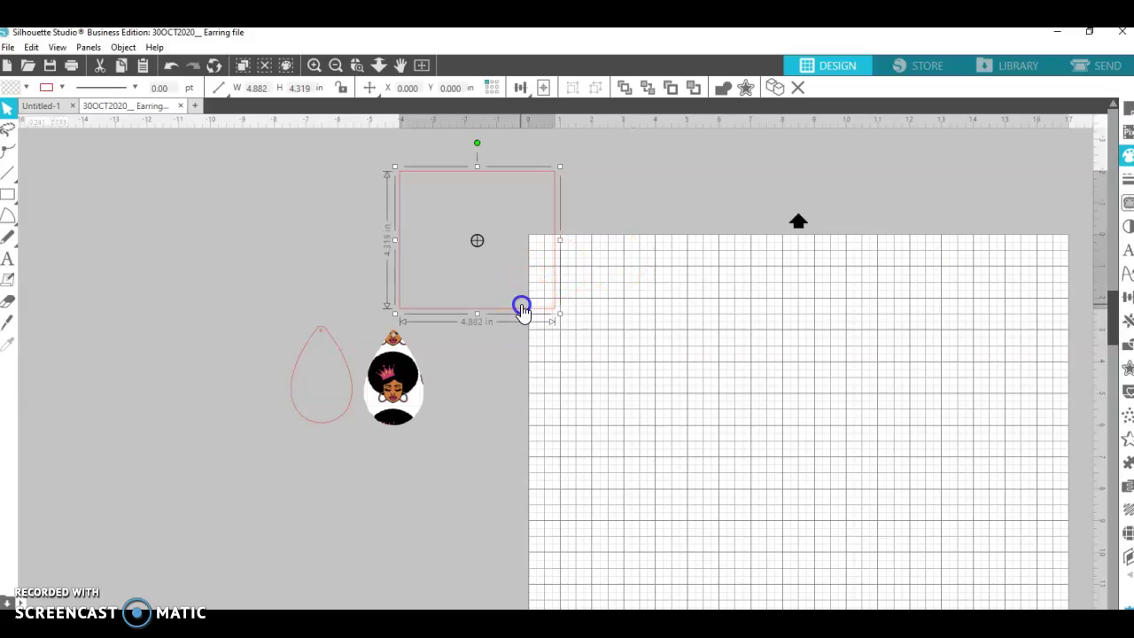
{"action": "left_click", "coordinate": [50, 63]}
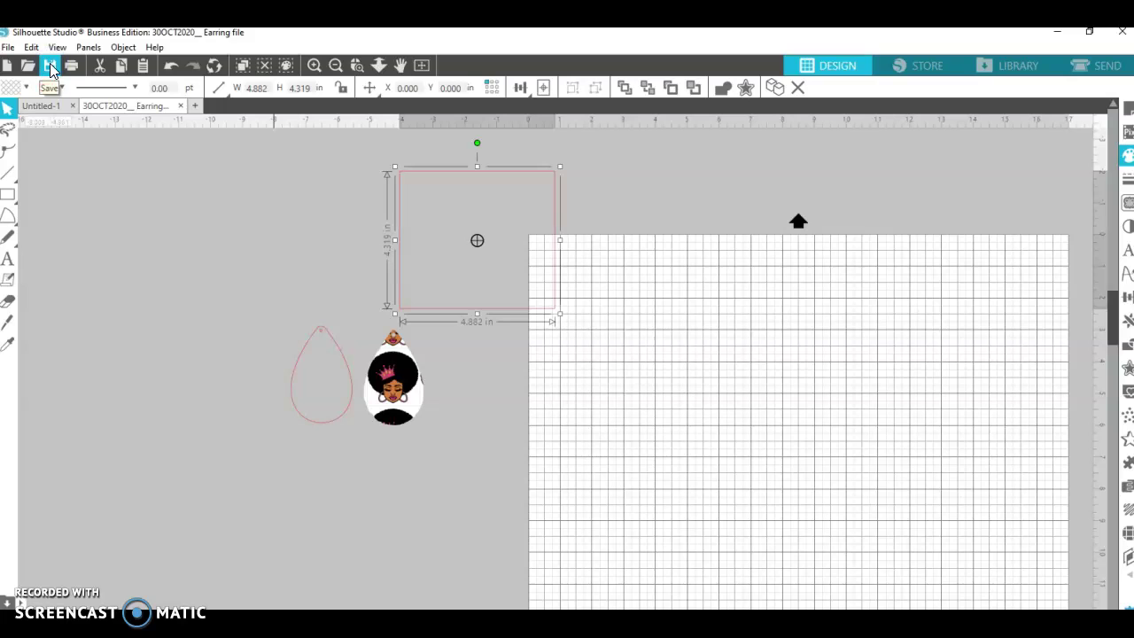
{"action": "left_click", "coordinate": [1128, 158]}
{"action": "left_click", "coordinate": [1009, 144]}
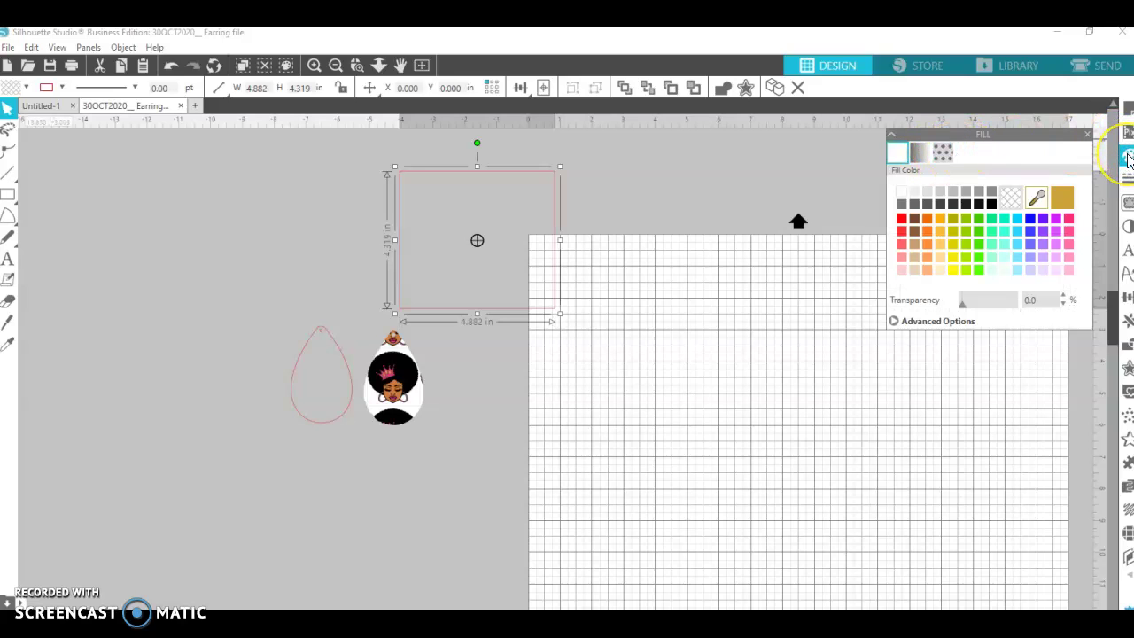
{"action": "left_click", "coordinate": [941, 154]}
Try the red, orange and yellow argyle pattern in the rectangle and scale it to 48%
{"action": "left_click", "coordinate": [1001, 232]}
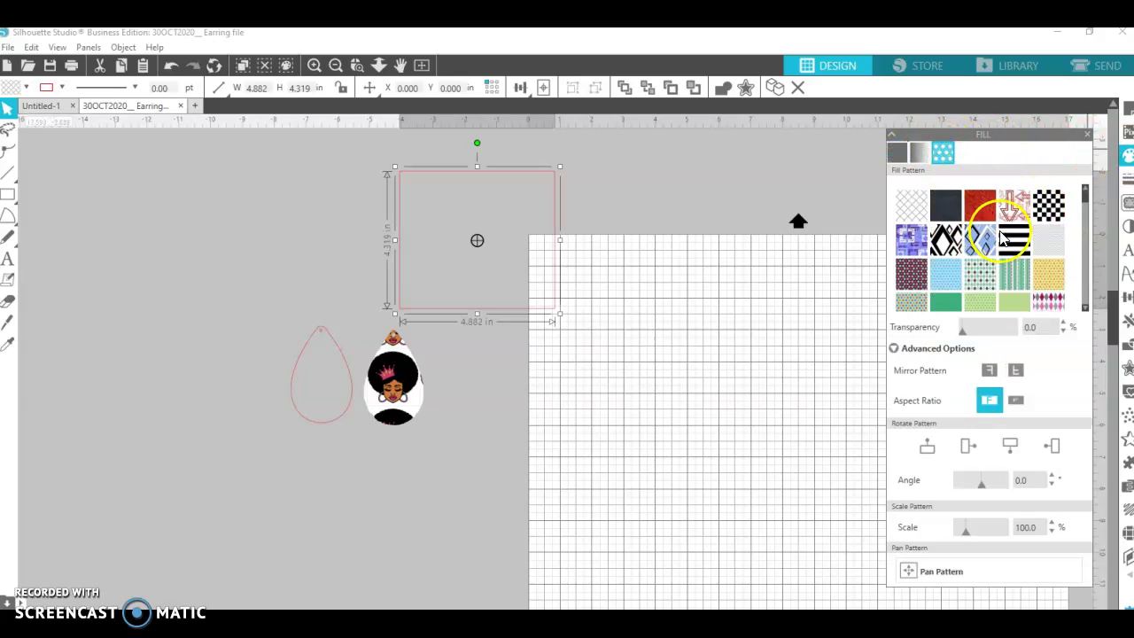
{"action": "left_click", "coordinate": [1087, 204]}
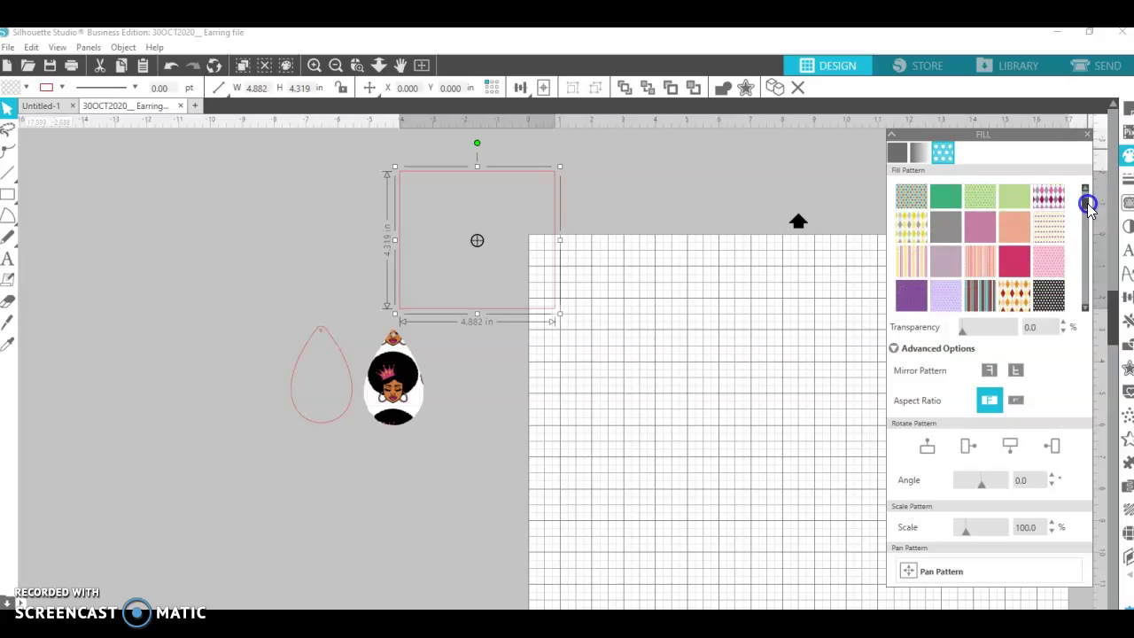
{"action": "left_click", "coordinate": [1049, 224]}
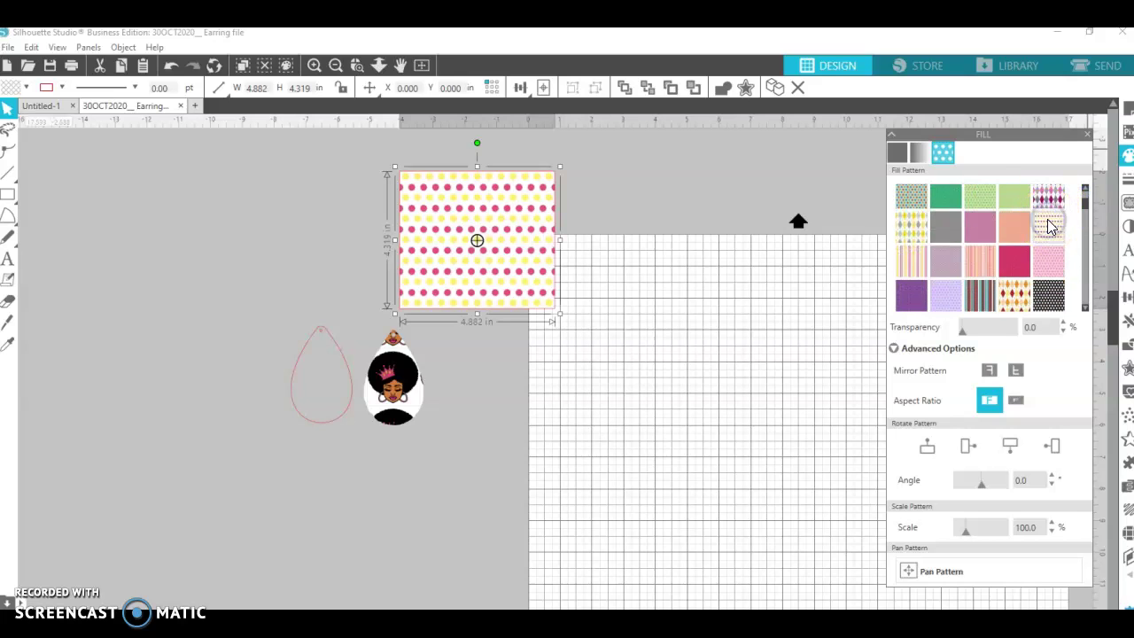
{"action": "left_click", "coordinate": [1014, 294]}
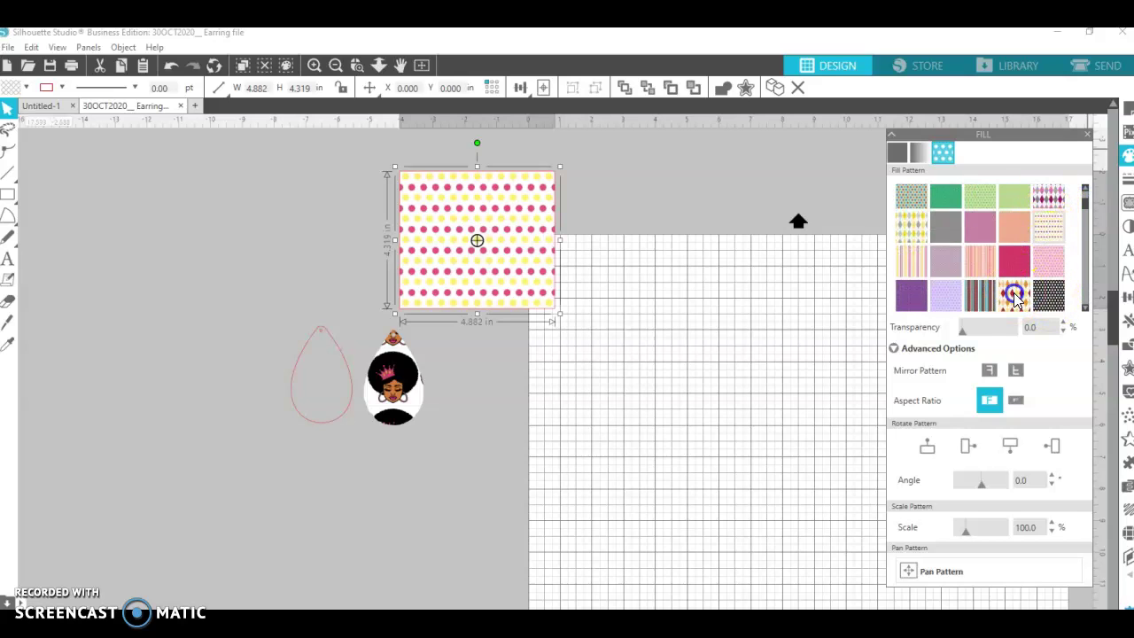
{"action": "left_click", "coordinate": [979, 464]}
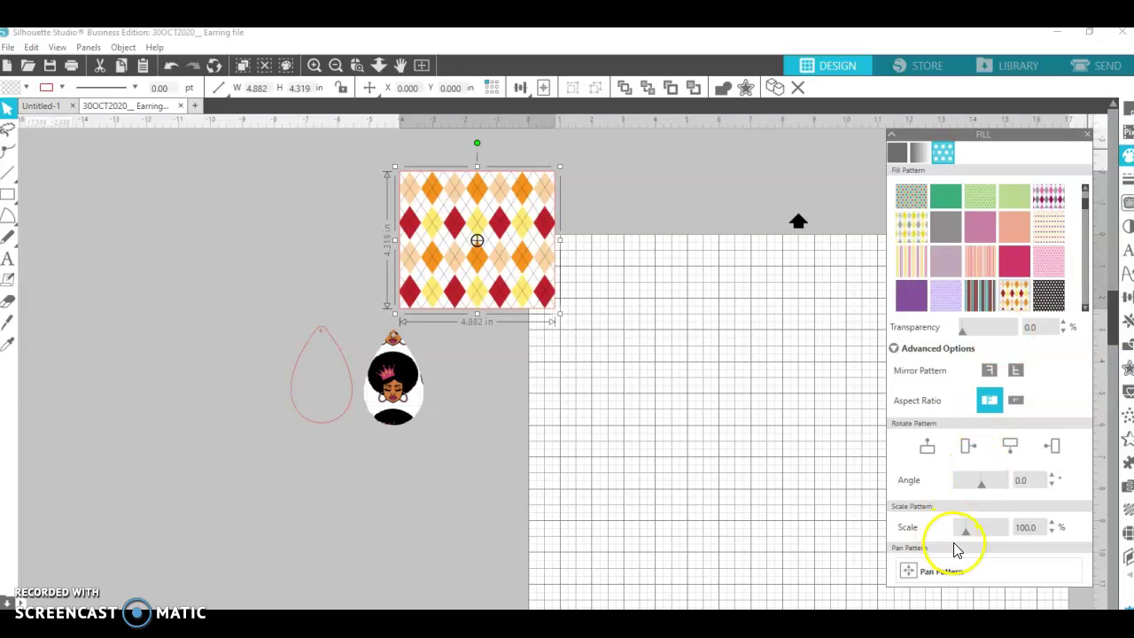
{"action": "mouse_move", "coordinate": [964, 534]}
{"action": "left_mouse_down"}
{"action": "mouse_move", "coordinate": [977, 536]}
{"action": "mouse_move", "coordinate": [963, 536]}
{"action": "left_mouse_up"}
Fill the rectangle with the black, yellow and pink cloudy pattern and scale the pattern to 104%
{"action": "mouse_move", "coordinate": [1091, 207]}
{"action": "left_mouse_down"}
{"action": "mouse_move", "coordinate": [1089, 261]}
{"action": "mouse_move", "coordinate": [1089, 222]}
{"action": "left_mouse_up"}
{"action": "left_click", "coordinate": [1086, 217]}
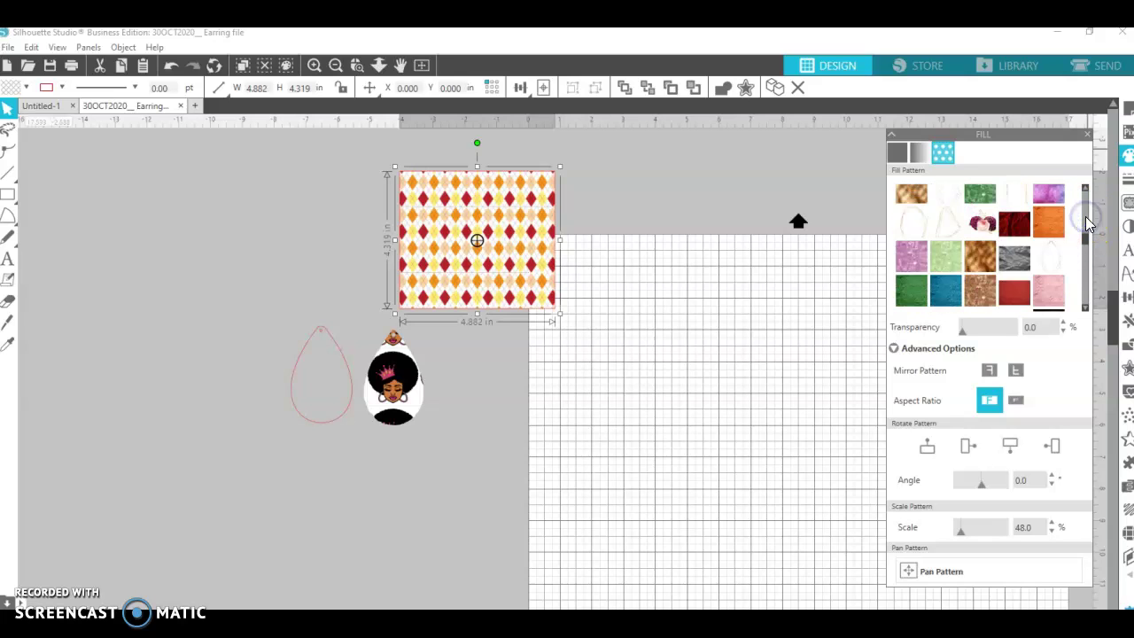
{"action": "left_click", "coordinate": [1087, 222]}
{"action": "left_click_drag", "start_coordinate": [1085, 238], "coordinate": [1086, 266]}
{"action": "left_click", "coordinate": [956, 278]}
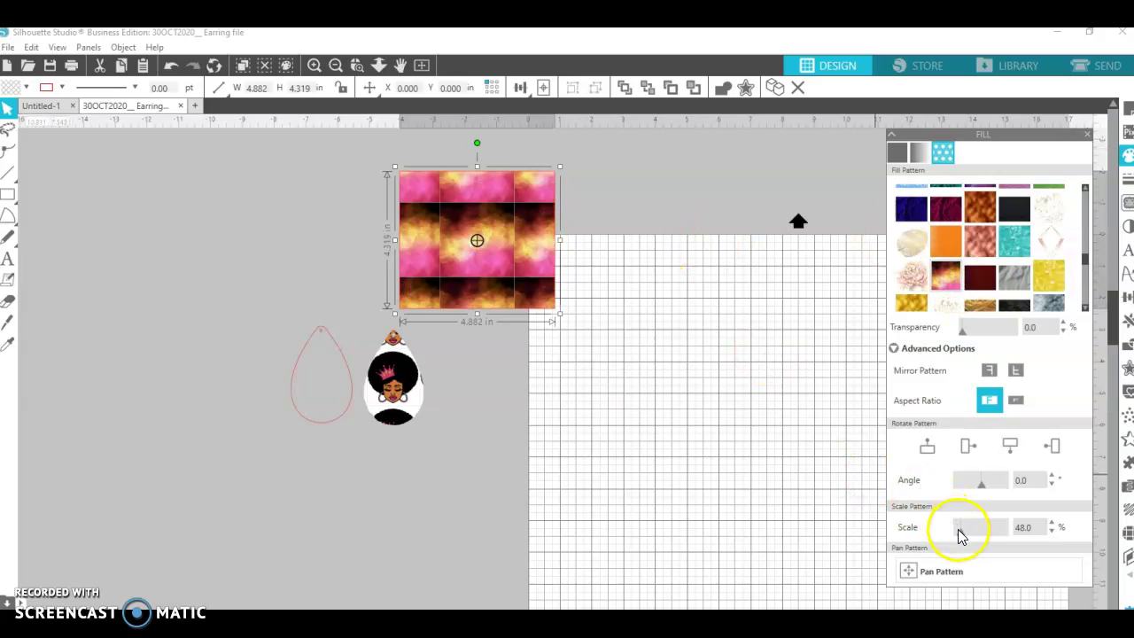
{"action": "left_click_drag", "start_coordinate": [961, 534], "coordinate": [968, 537]}
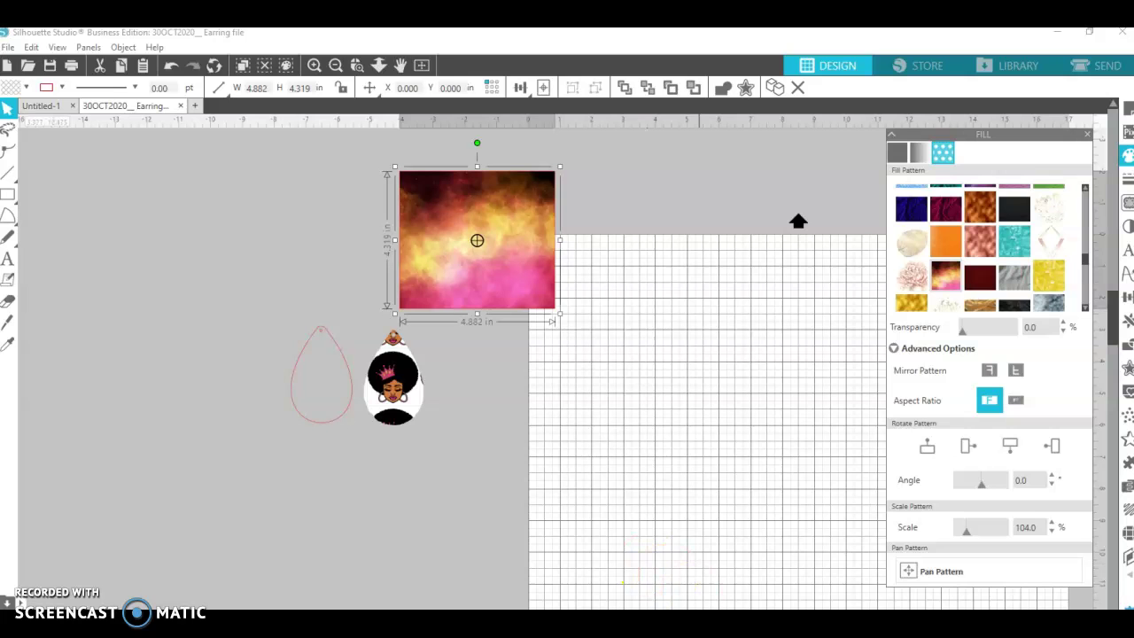
Add the "Afro with pink" PNG from the Earrings folder in File Explorer and place it off the page beside the teardrops
{"action": "mouse_move", "coordinate": [680, 625]}
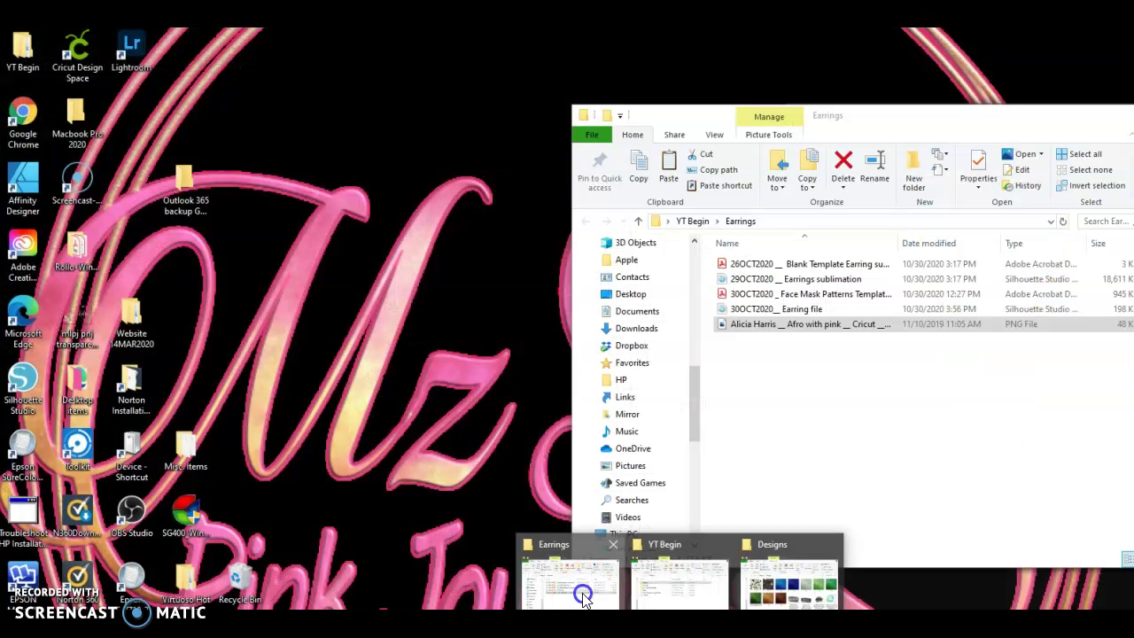
{"action": "left_click", "coordinate": [582, 598]}
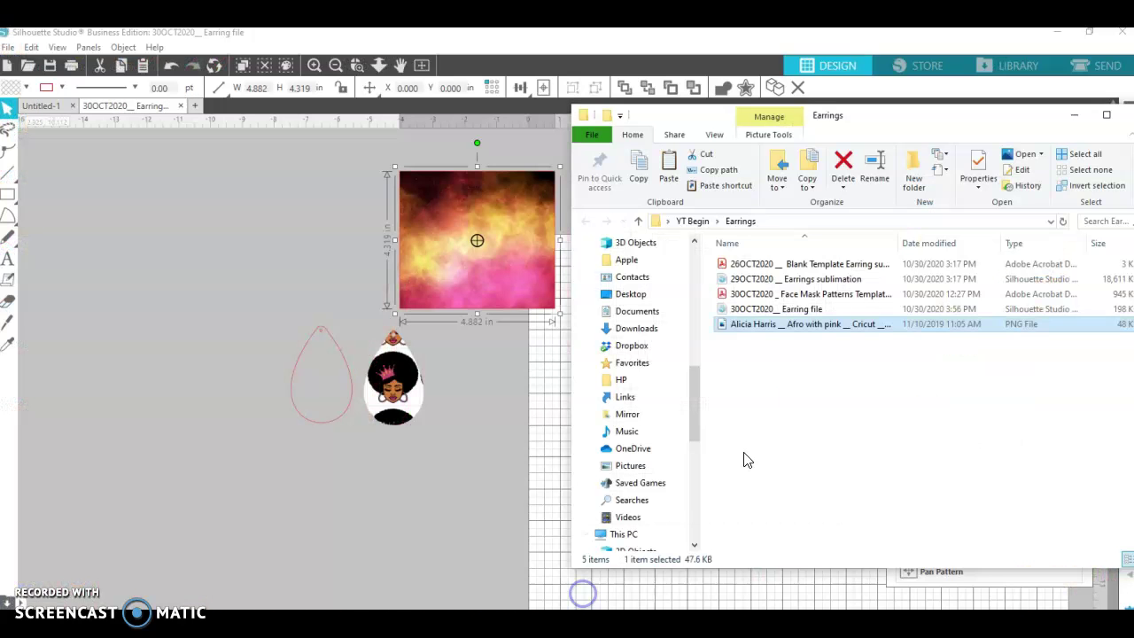
{"action": "left_click_drag", "start_coordinate": [830, 331], "coordinate": [614, 404]}
{"action": "left_click", "coordinate": [502, 488]}
{"action": "left_click_drag", "start_coordinate": [536, 454], "coordinate": [220, 354]}
{"action": "left_click", "coordinate": [310, 289]}
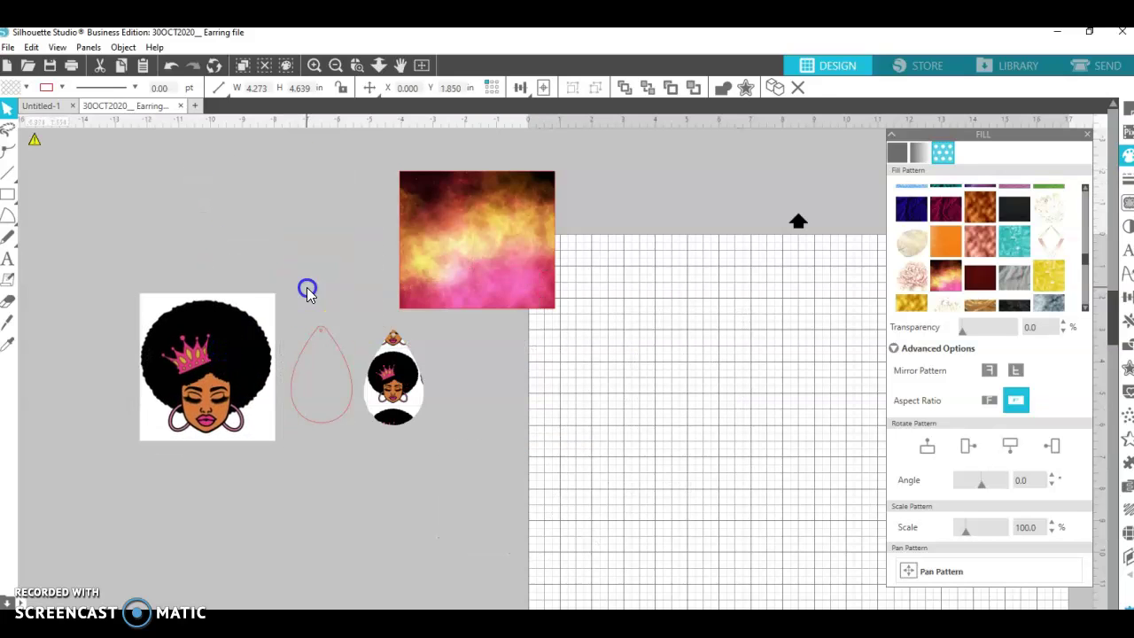
Move both teardrops to the page's top edge and place the Afro image directly below the patterned rectangle
{"action": "left_click", "coordinate": [360, 374]}
{"action": "left_click_drag", "start_coordinate": [352, 375], "coordinate": [724, 198]}
{"action": "left_click_drag", "start_coordinate": [217, 415], "coordinate": [455, 452]}
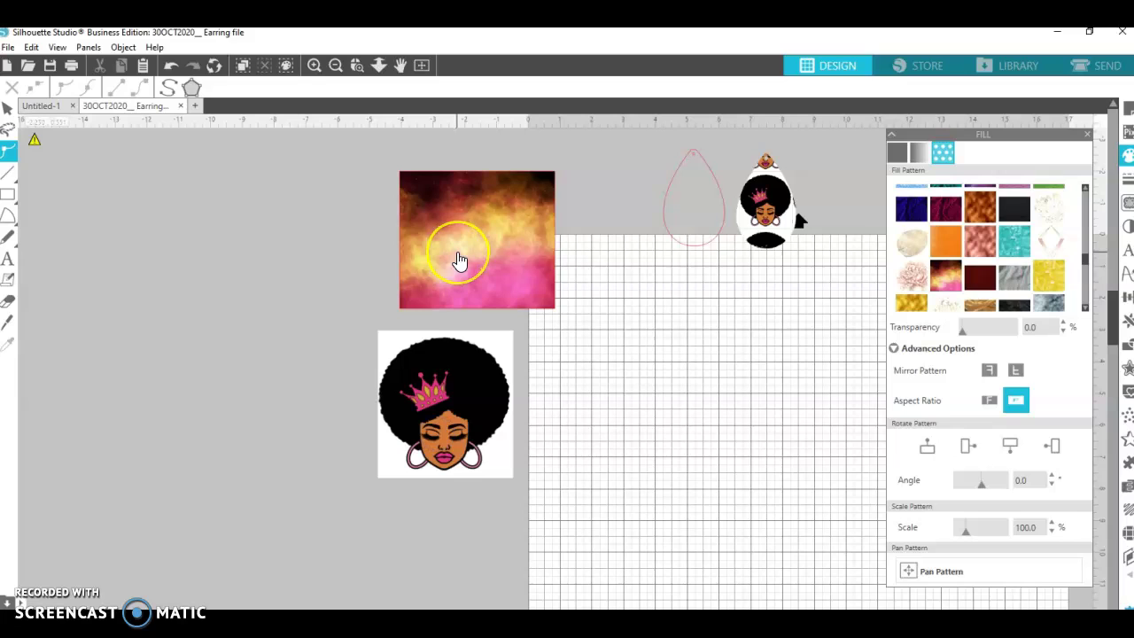
Trace the Afro image's white background by color with All Areas, detach it, and move the piece off beside the patterned rectangle
{"action": "left_click", "coordinate": [513, 359]}
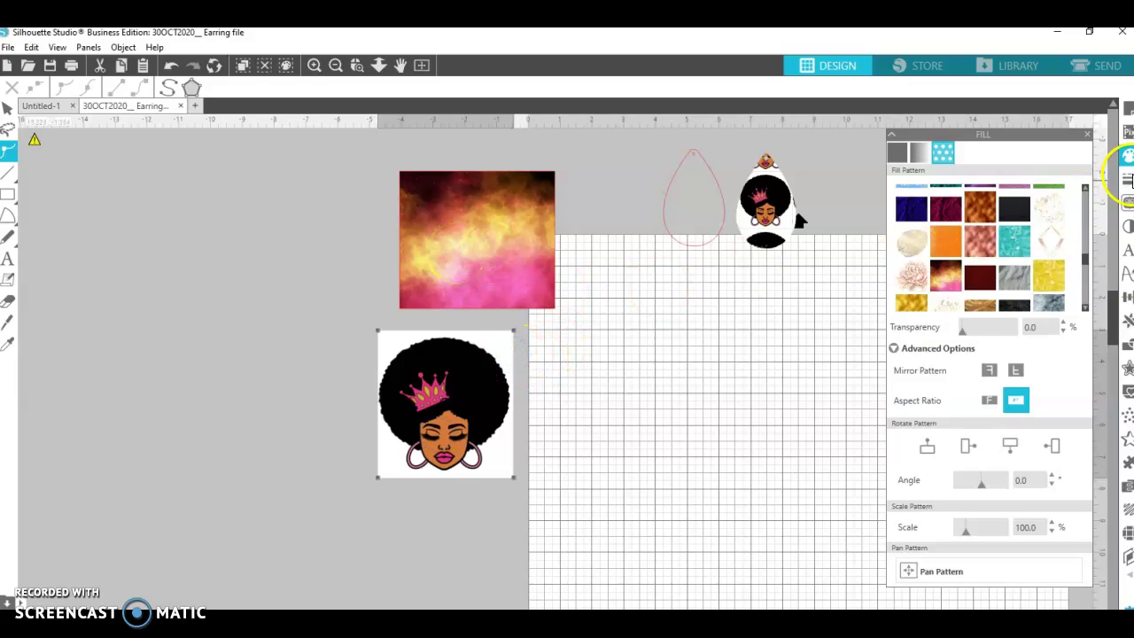
{"action": "left_click", "coordinate": [1128, 200]}
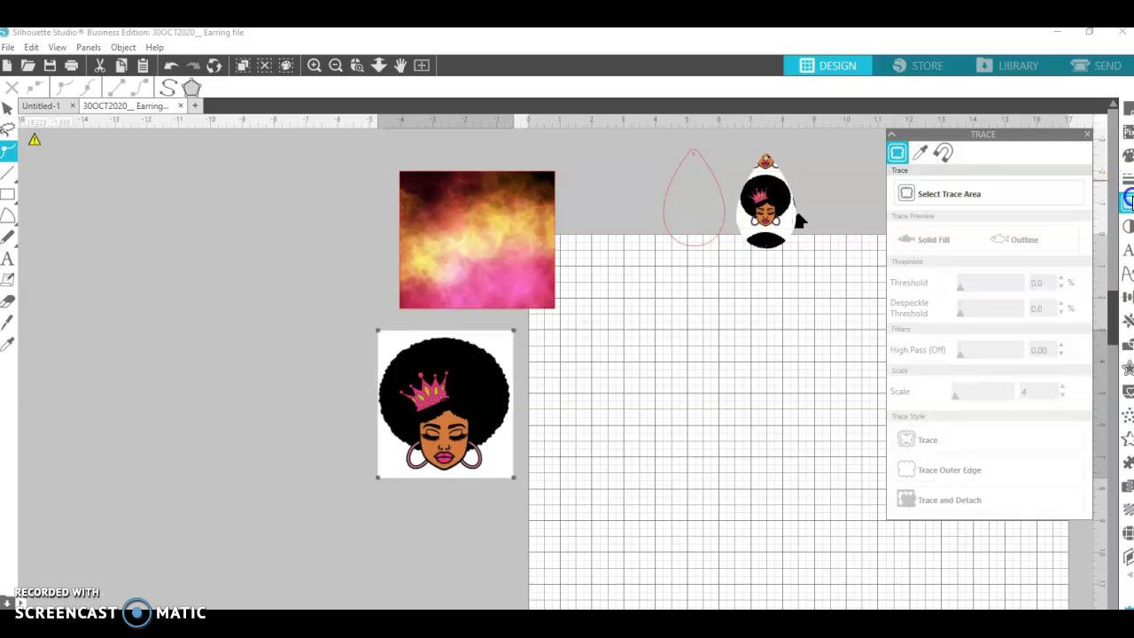
{"action": "left_click", "coordinate": [922, 155]}
{"action": "left_click", "coordinate": [930, 196]}
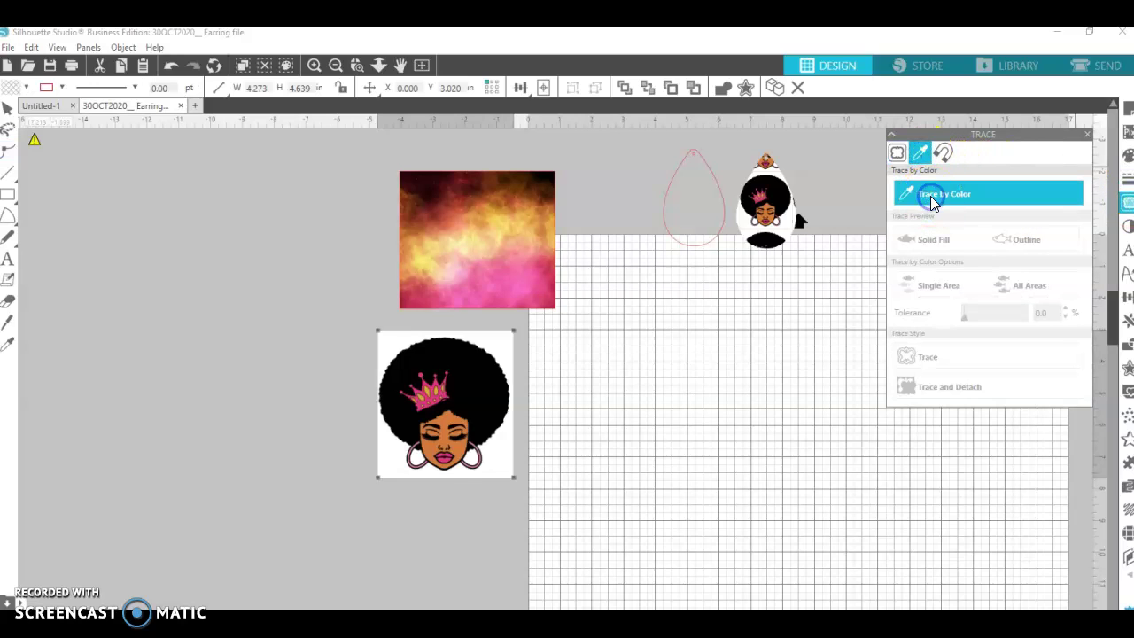
{"action": "left_click", "coordinate": [506, 340]}
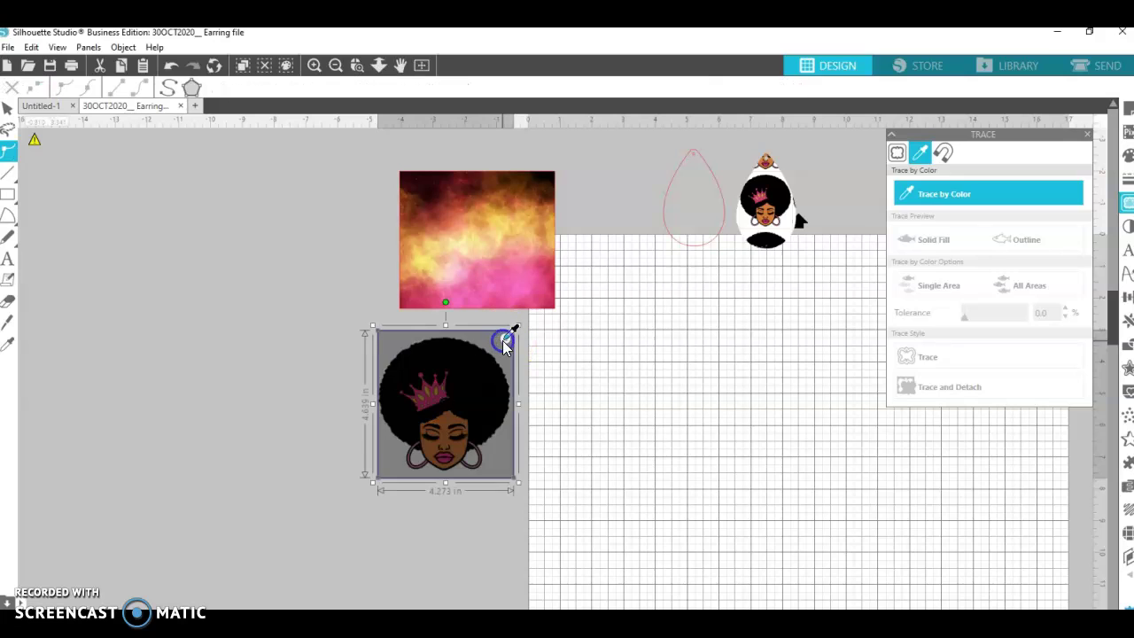
{"action": "left_click", "coordinate": [1028, 282]}
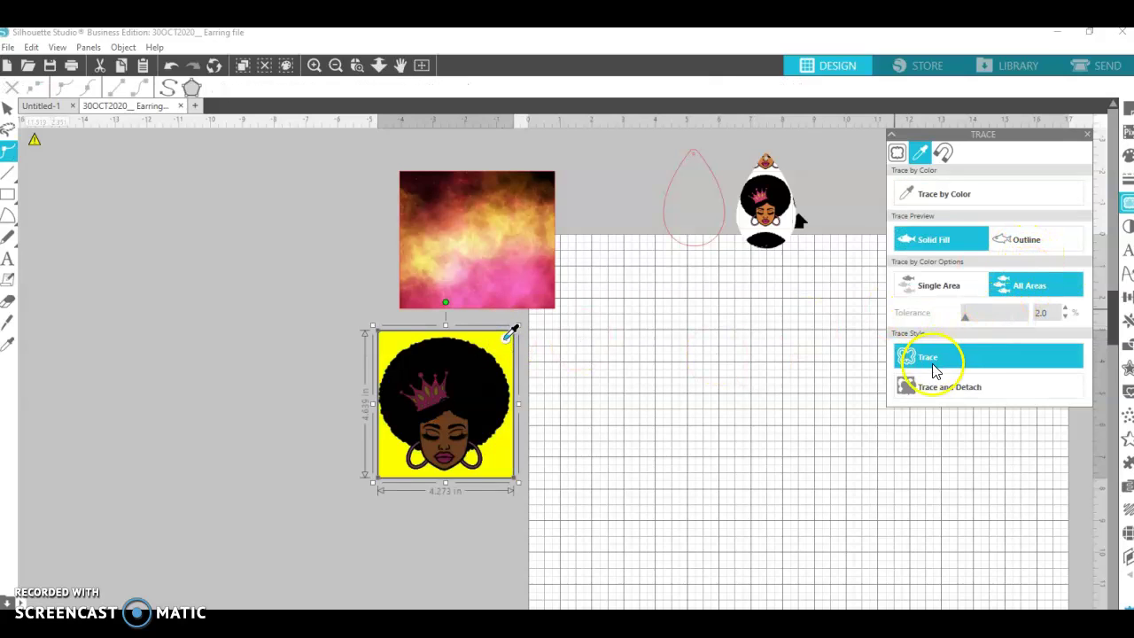
{"action": "left_click", "coordinate": [922, 390]}
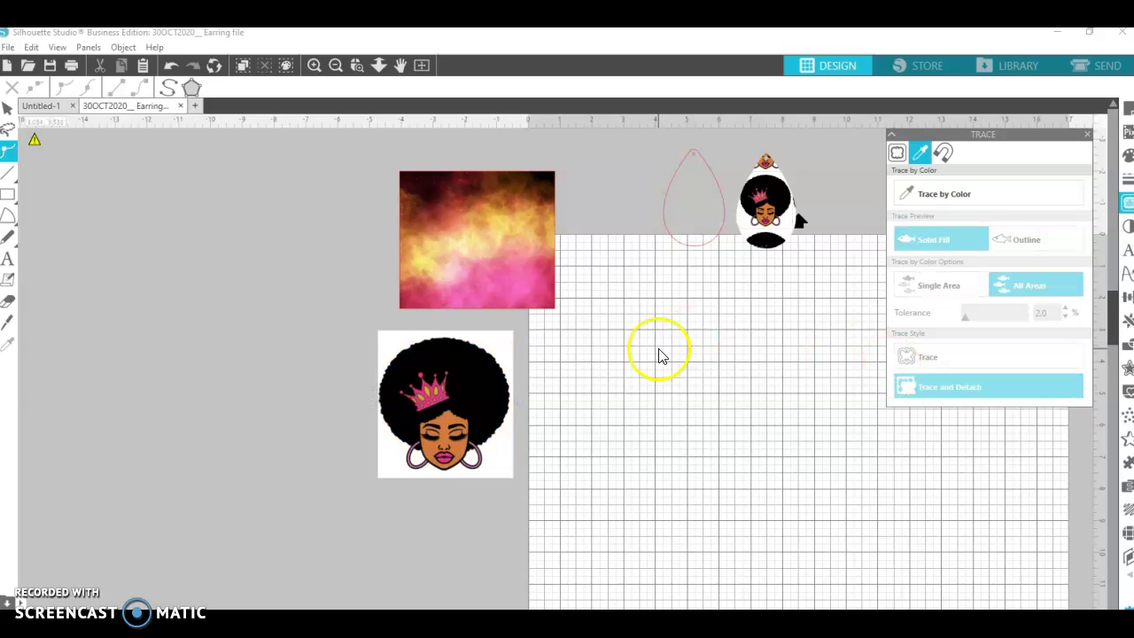
{"action": "mouse_move", "coordinate": [519, 361]}
{"action": "left_mouse_down"}
{"action": "mouse_move", "coordinate": [426, 345]}
{"action": "mouse_move", "coordinate": [370, 304]}
{"action": "mouse_move", "coordinate": [320, 210]}
{"action": "left_mouse_up"}
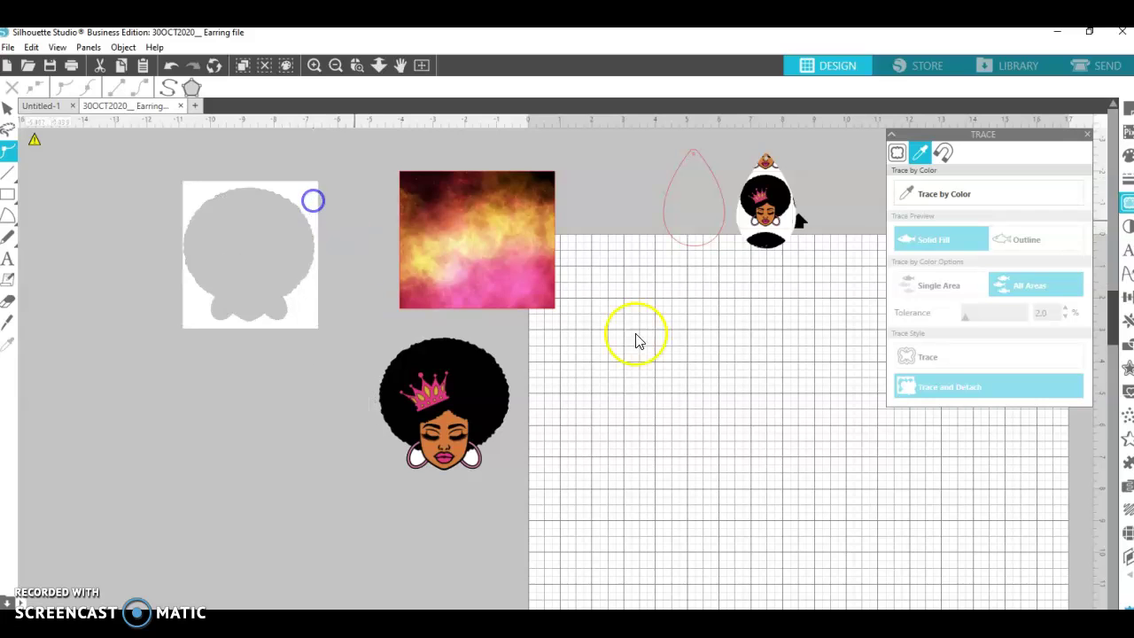
Trace by color from the white inside the Afro's right earring with All Areas, detach it, and shift the image slightly
{"action": "left_click", "coordinate": [957, 195]}
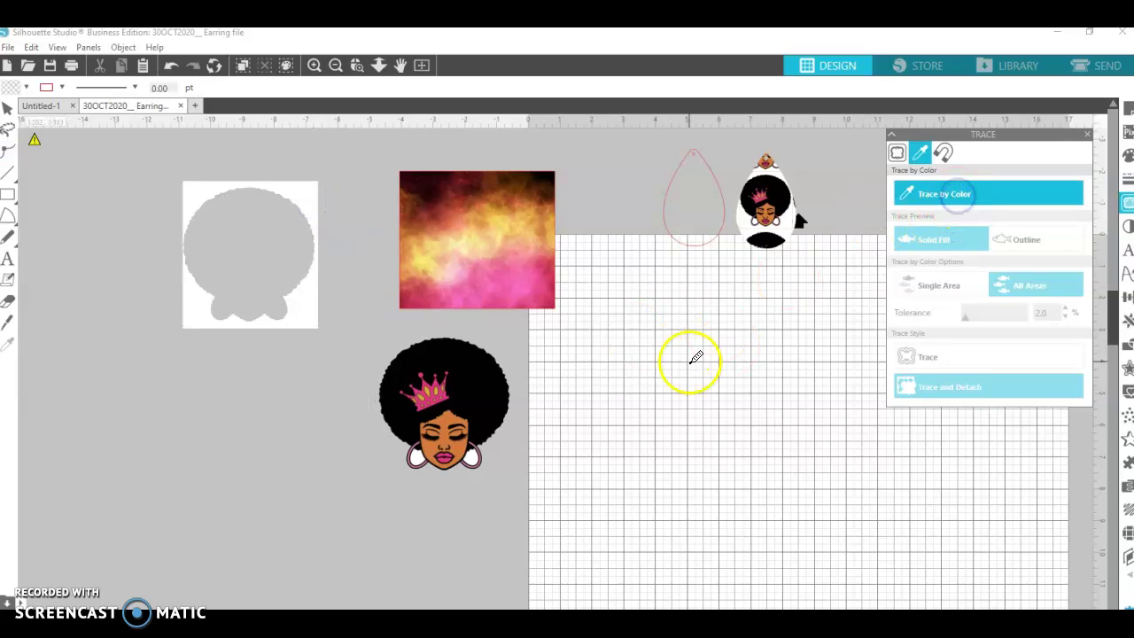
{"action": "left_click", "coordinate": [470, 455]}
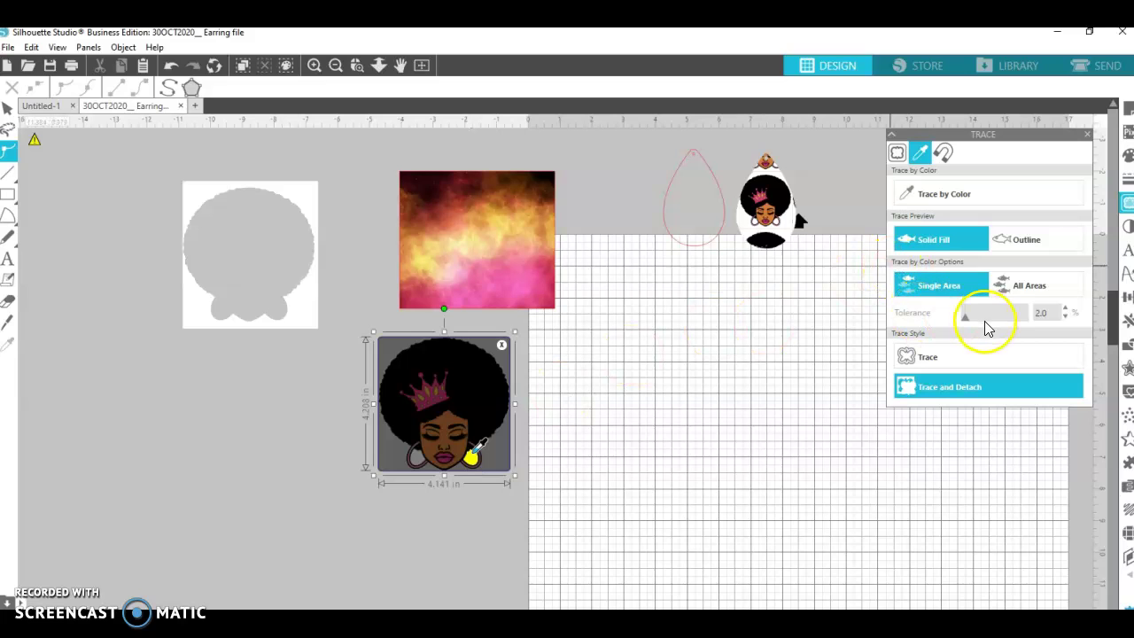
{"action": "left_click", "coordinate": [1007, 294]}
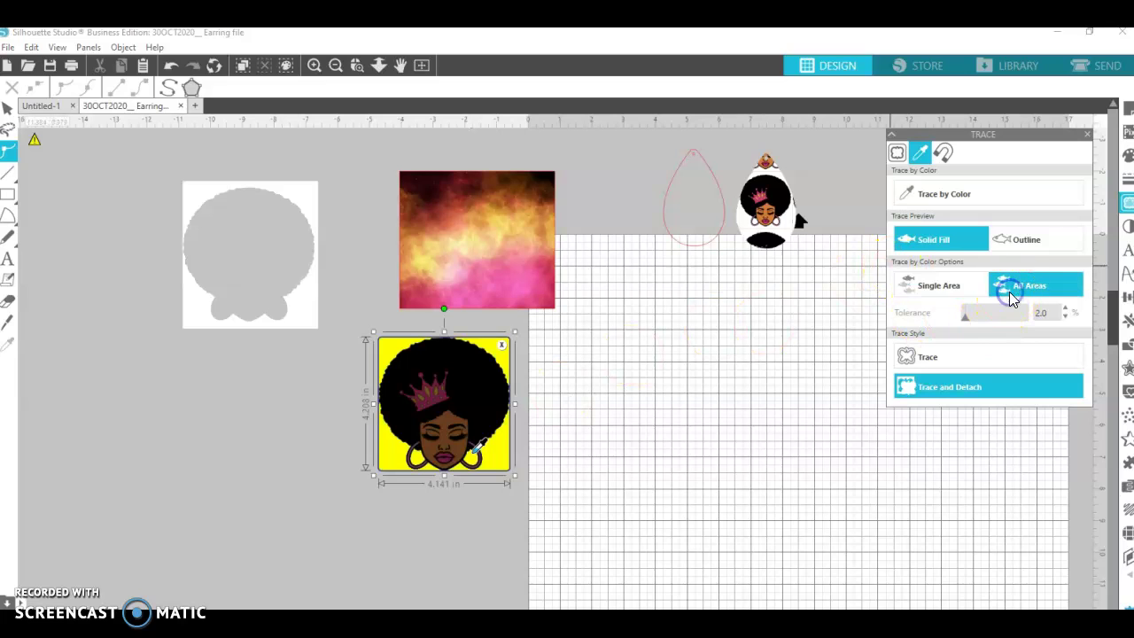
{"action": "left_click", "coordinate": [930, 390]}
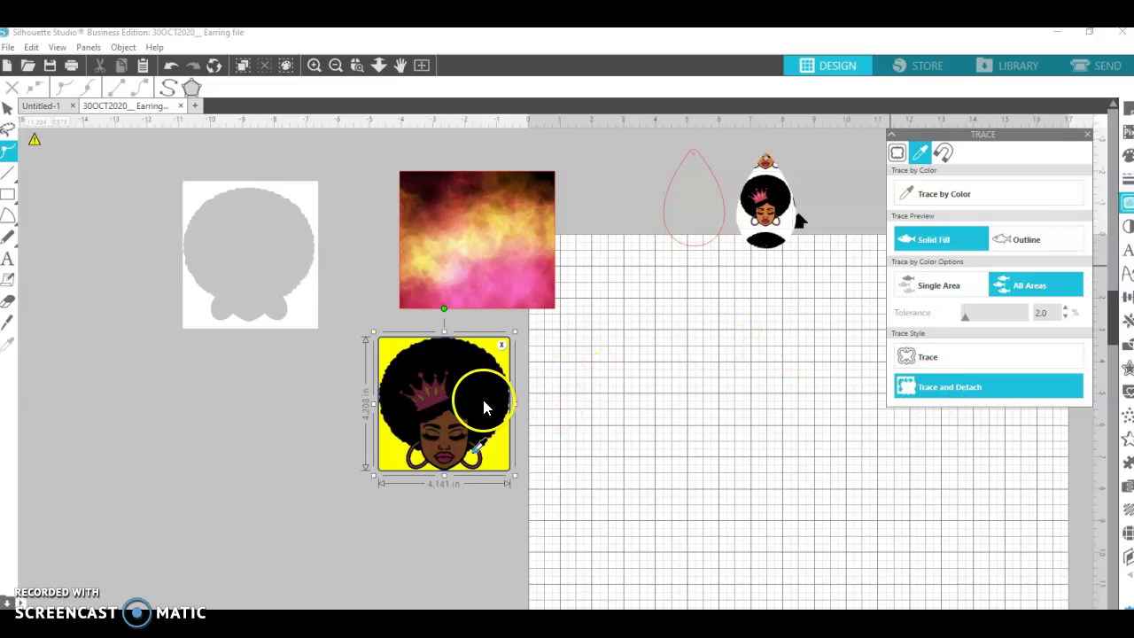
{"action": "mouse_move", "coordinate": [482, 405]}
{"action": "left_mouse_down"}
{"action": "mouse_move", "coordinate": [495, 307]}
{"action": "mouse_move", "coordinate": [470, 405]}
{"action": "left_mouse_up"}
Trace and detach the white inside each of the Afro's hoop earrings as a Single Area, right one first
{"action": "left_click", "coordinate": [935, 199]}
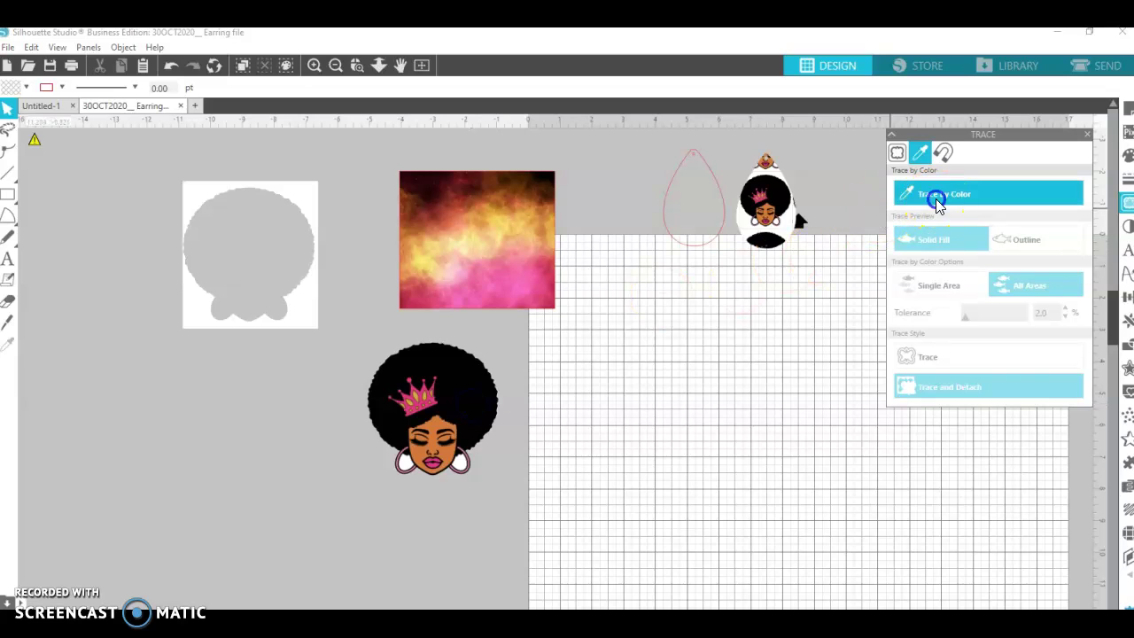
{"action": "left_click", "coordinate": [463, 460]}
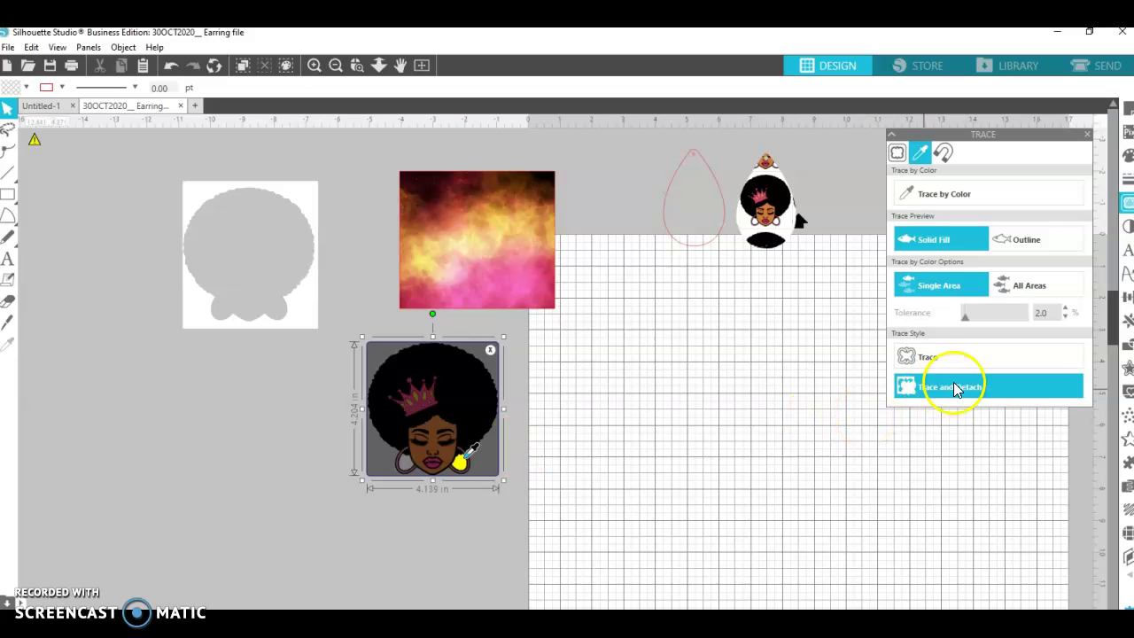
{"action": "left_click", "coordinate": [955, 388]}
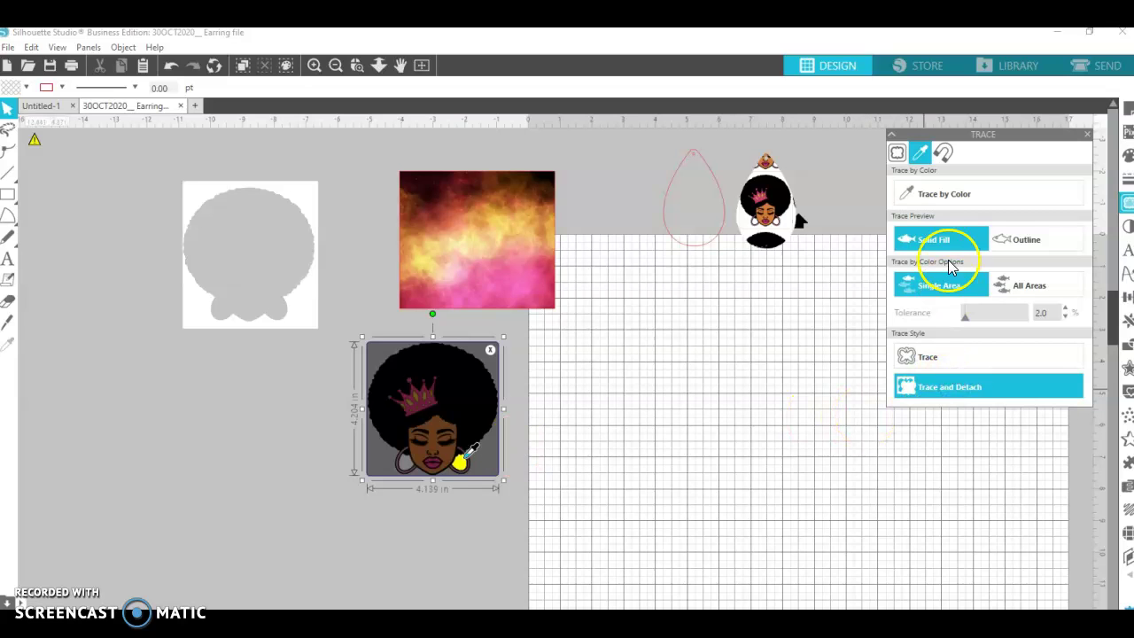
{"action": "left_click", "coordinate": [939, 193]}
{"action": "left_click", "coordinate": [420, 449]}
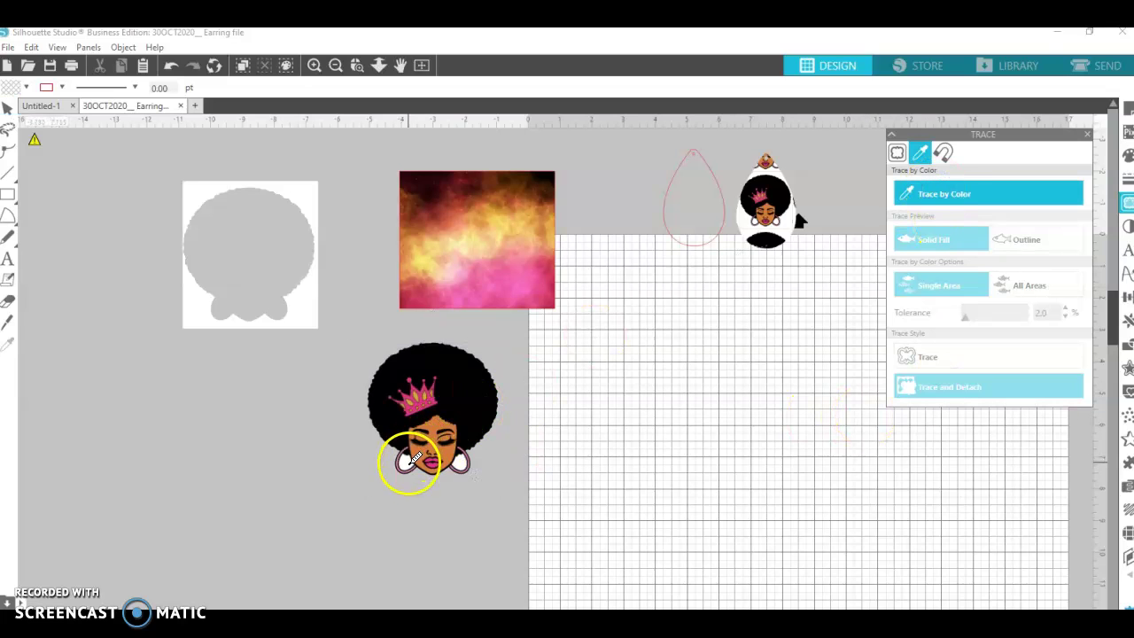
{"action": "left_click", "coordinate": [990, 390]}
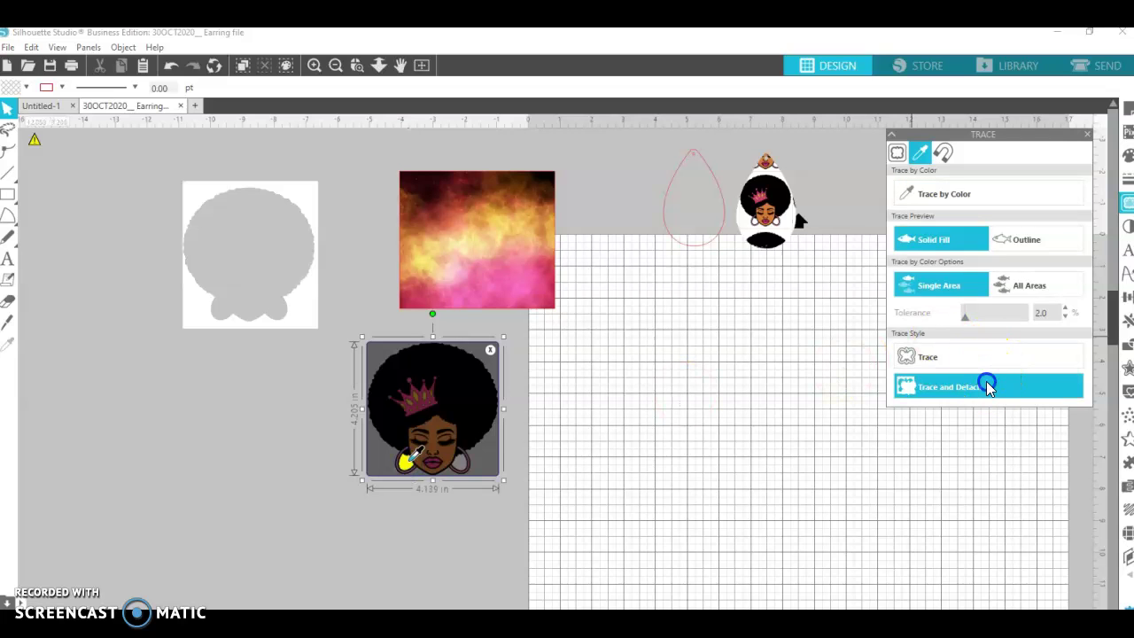
Place the Afro image on the patterned rectangle and delete the detached white background and earring pieces left over
{"action": "left_click_drag", "start_coordinate": [461, 413], "coordinate": [502, 243]}
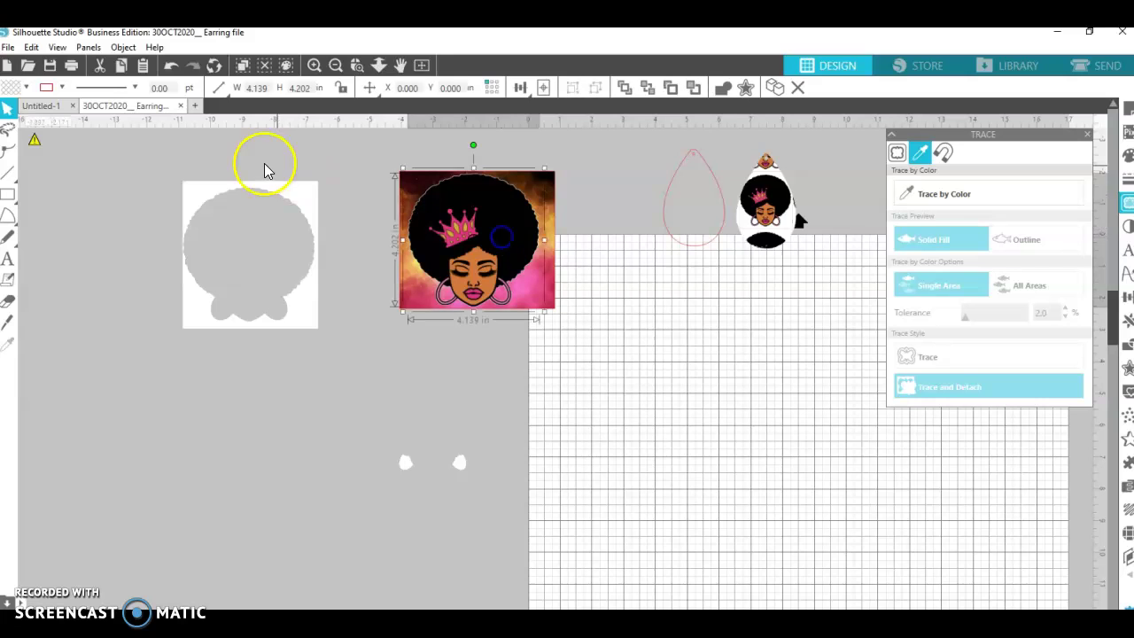
{"action": "left_click_drag", "start_coordinate": [244, 184], "coordinate": [519, 499]}
{"action": "right_click", "coordinate": [507, 457]}
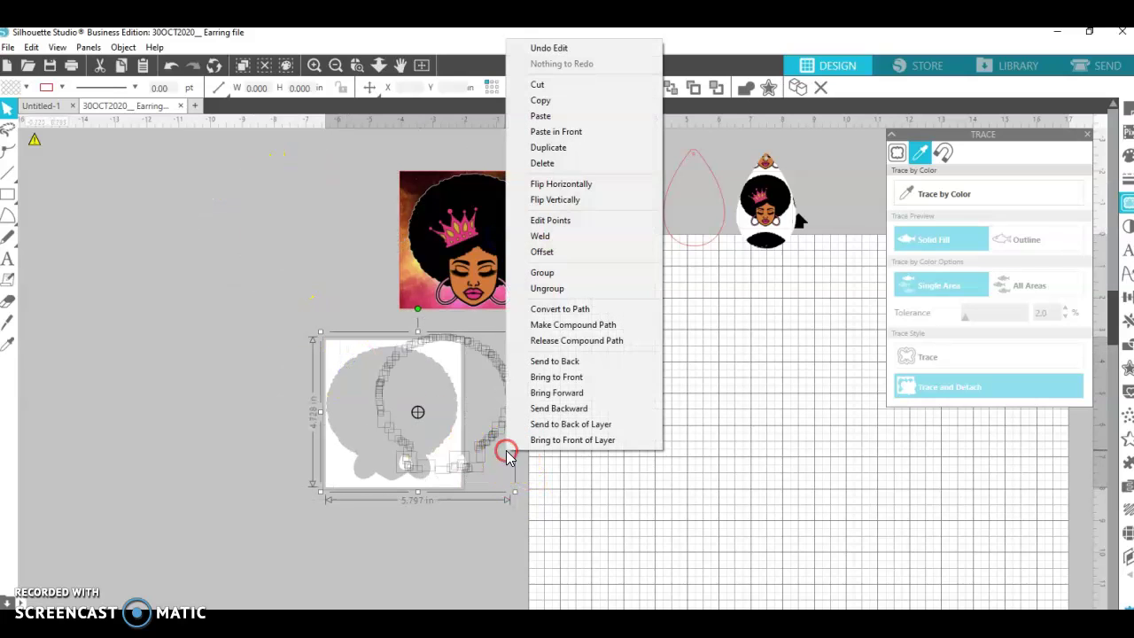
{"action": "left_click", "coordinate": [572, 164]}
Shrink the Afro image to roughly half its size and centre it on the patterned rectangle
{"action": "left_click", "coordinate": [501, 270]}
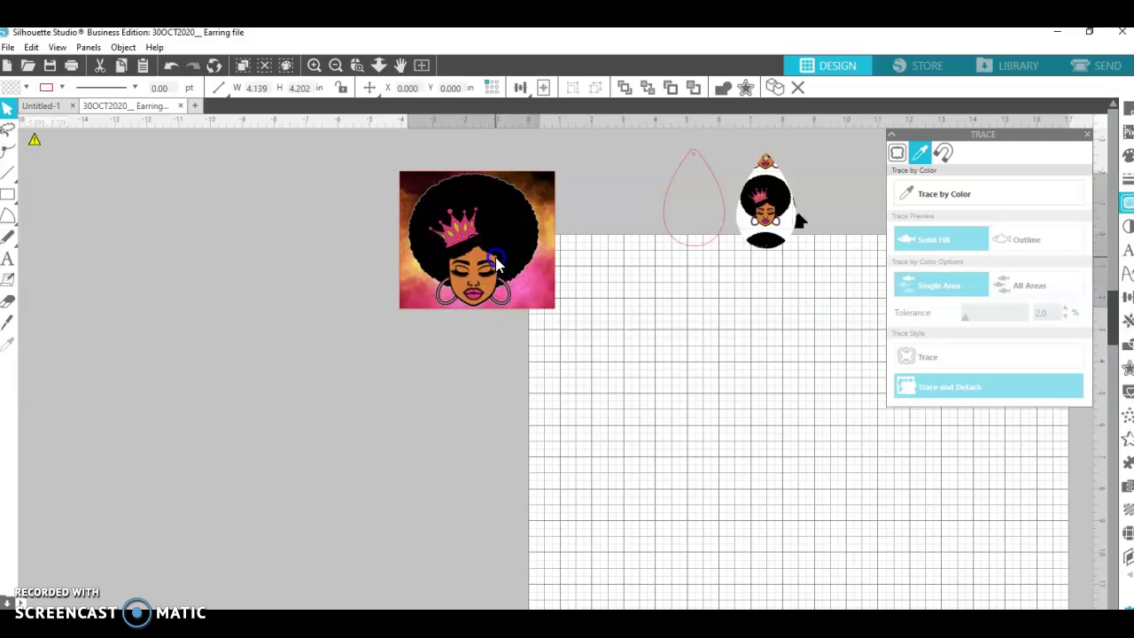
{"action": "left_click_drag", "start_coordinate": [545, 170], "coordinate": [486, 230]}
{"action": "left_click_drag", "start_coordinate": [463, 277], "coordinate": [497, 246]}
Pan the rectangle's cloudy fill pattern upward and scale the pattern to 133%
{"action": "left_click", "coordinate": [545, 287]}
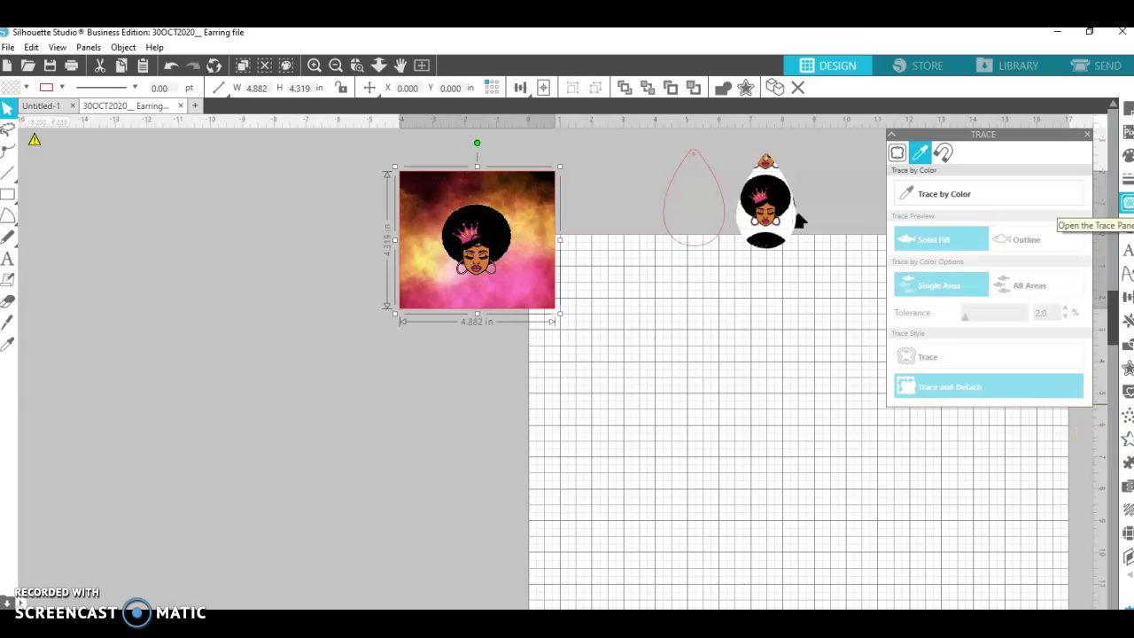
{"action": "left_click", "coordinate": [1128, 154]}
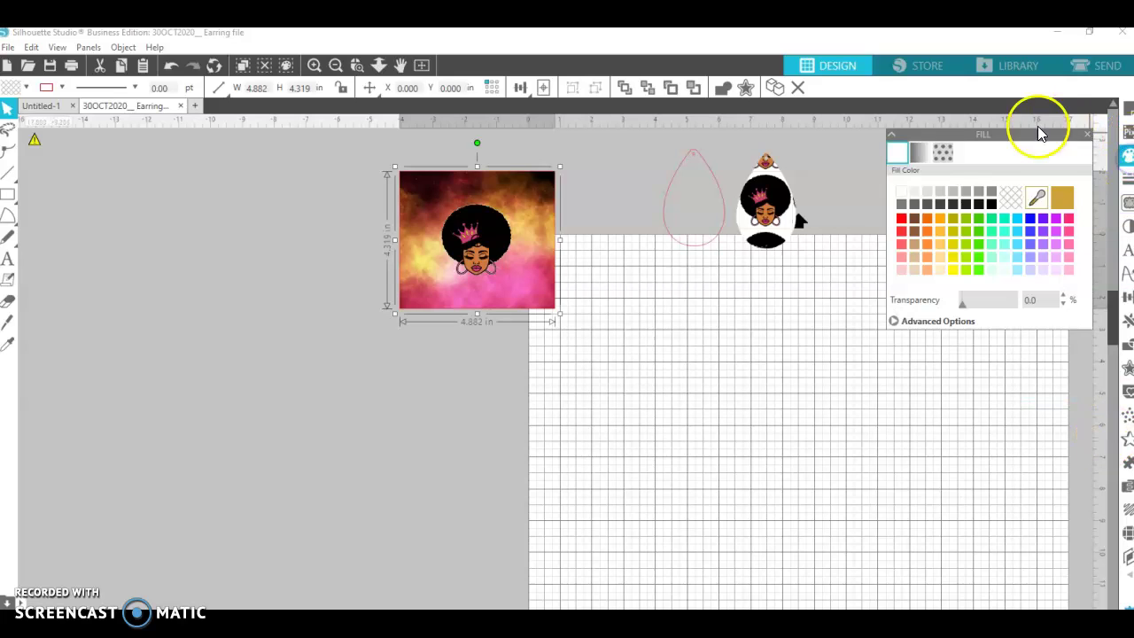
{"action": "left_click", "coordinate": [943, 152]}
{"action": "left_click", "coordinate": [917, 574]}
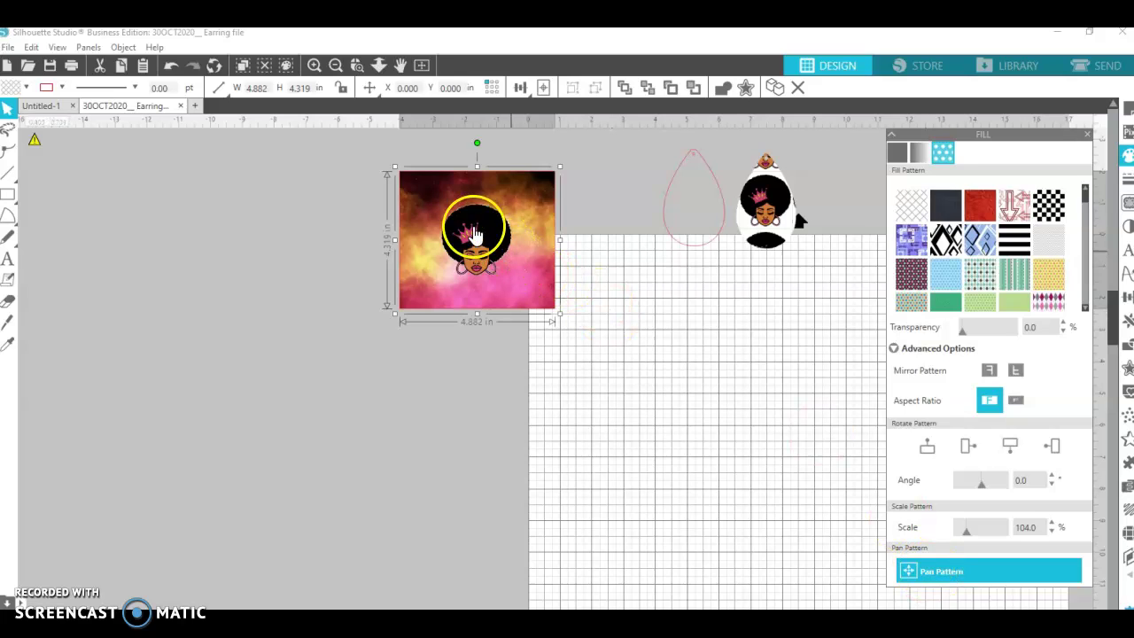
{"action": "left_click_drag", "start_coordinate": [477, 242], "coordinate": [473, 228]}
{"action": "left_click", "coordinate": [945, 487]}
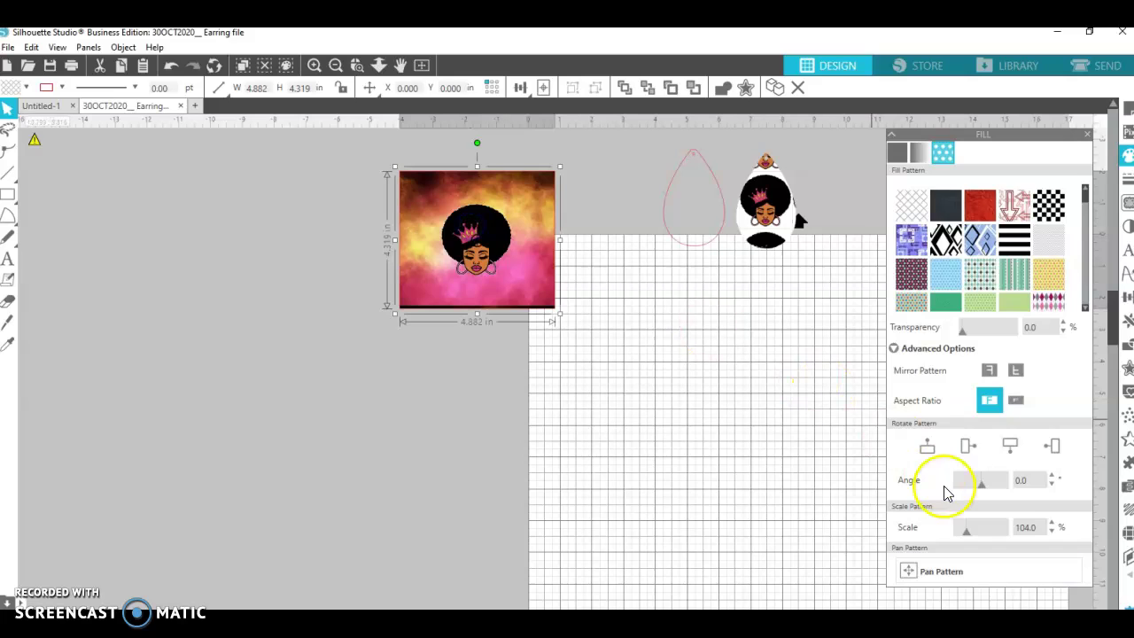
{"action": "left_click_drag", "start_coordinate": [965, 534], "coordinate": [970, 536]}
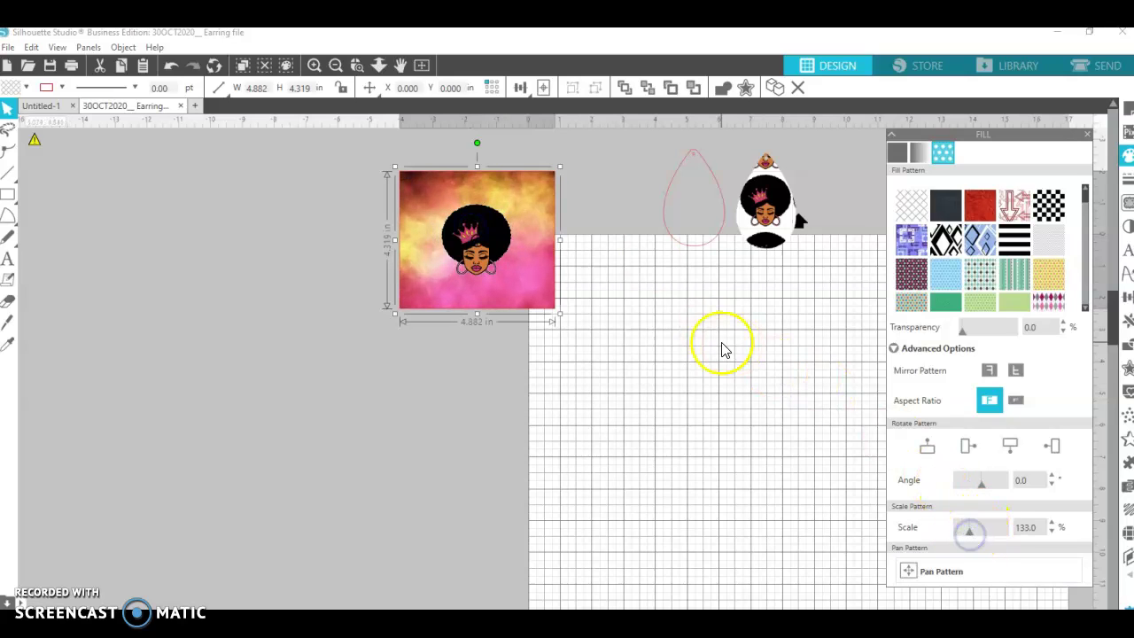
Group the Afro image with its patterned rectangle
{"action": "left_click_drag", "start_coordinate": [346, 165], "coordinate": [519, 301]}
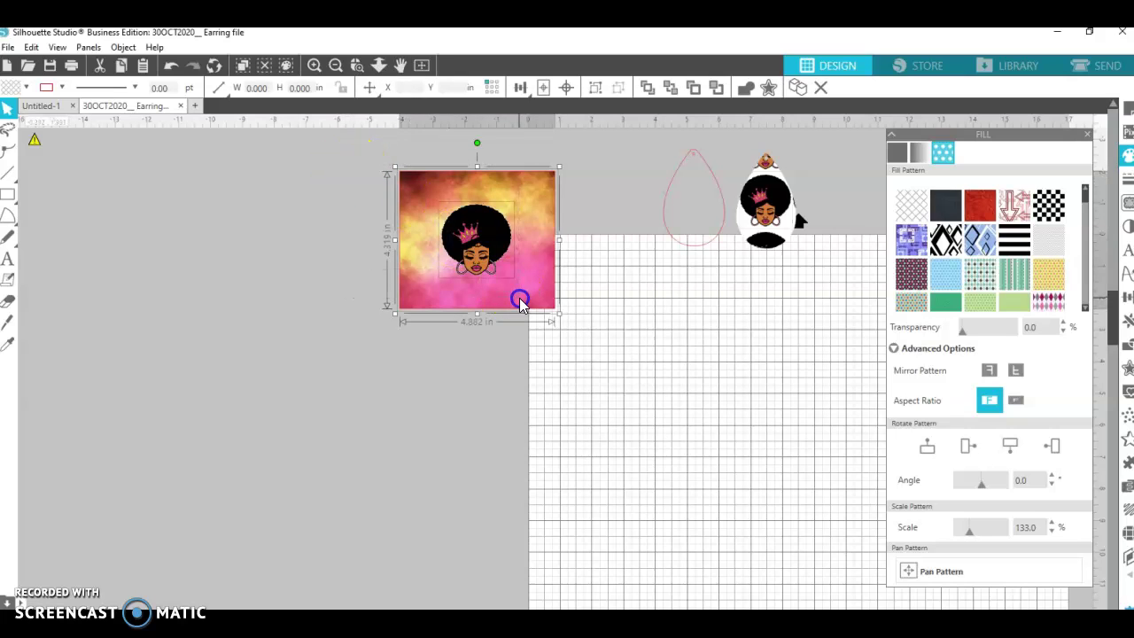
{"action": "right_click", "coordinate": [497, 245]}
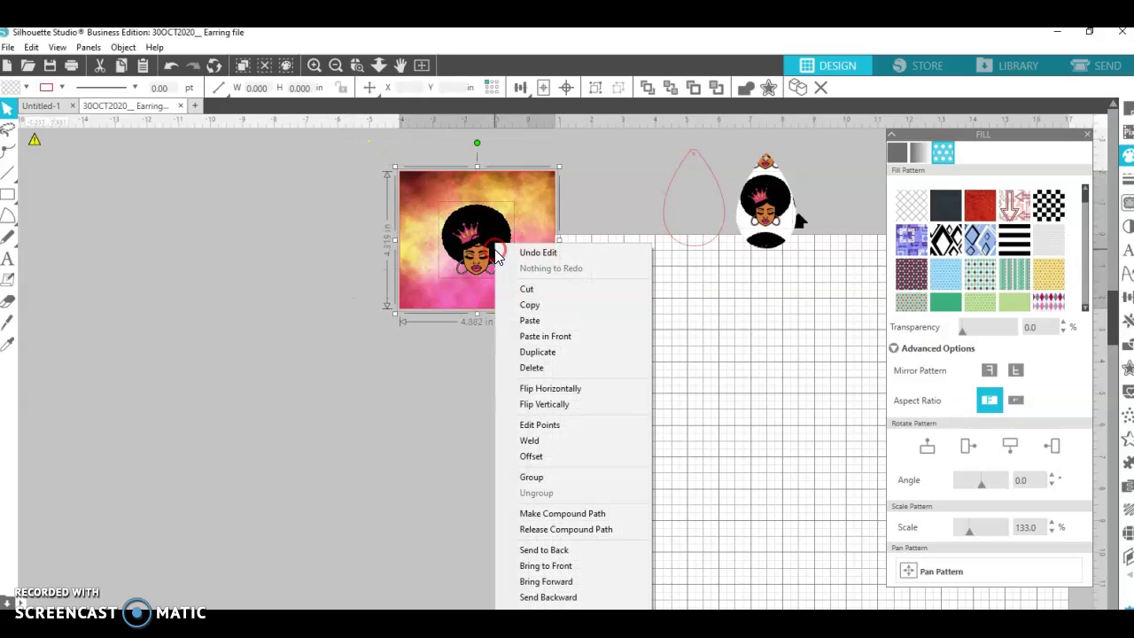
{"action": "left_click", "coordinate": [523, 478]}
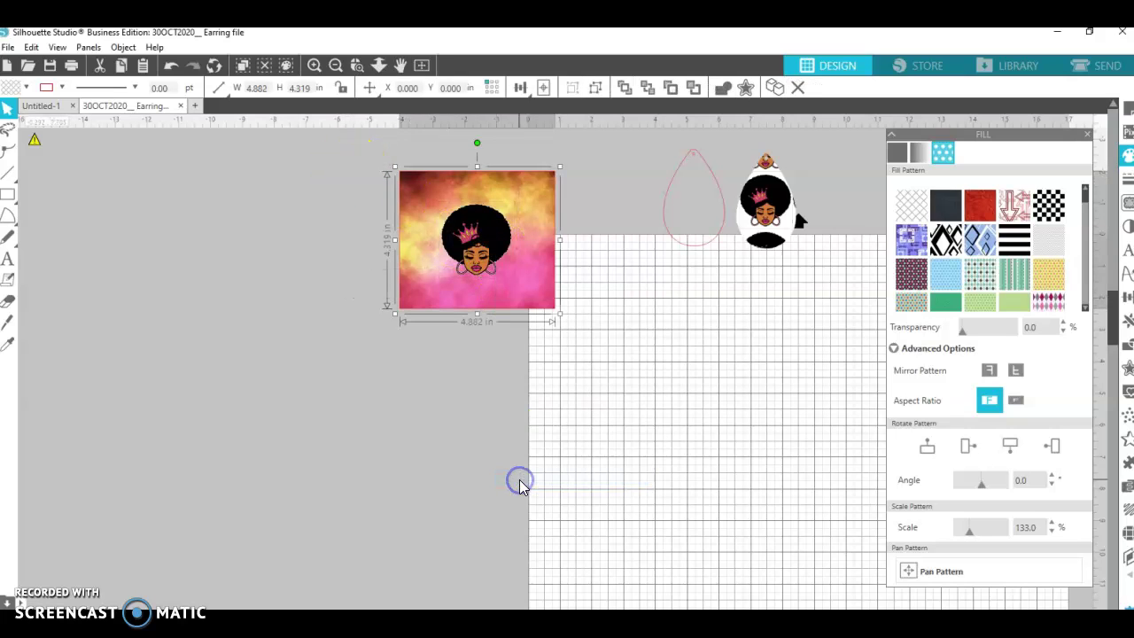
{"action": "left_click", "coordinate": [47, 72]}
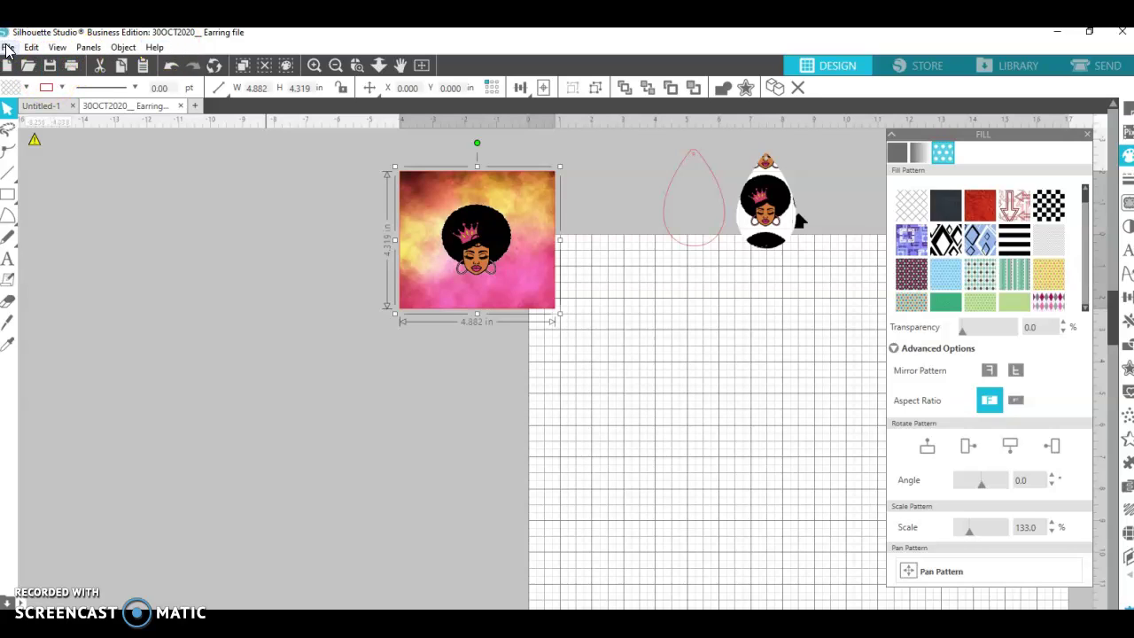
{"action": "left_click", "coordinate": [426, 224]}
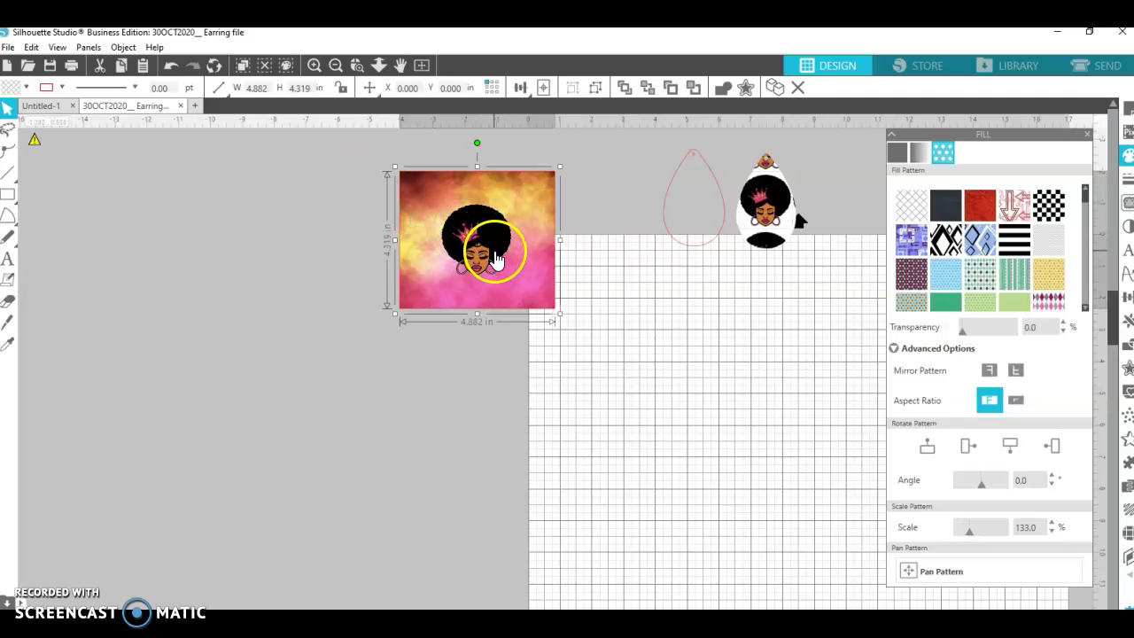
Save the selected Afro design to the hard drive as a PNG named "30OCT2020__ Earring afro Queen pink" in the Earrings folder
{"action": "left_click", "coordinate": [9, 48]}
{"action": "mouse_move", "coordinate": [40, 181]}
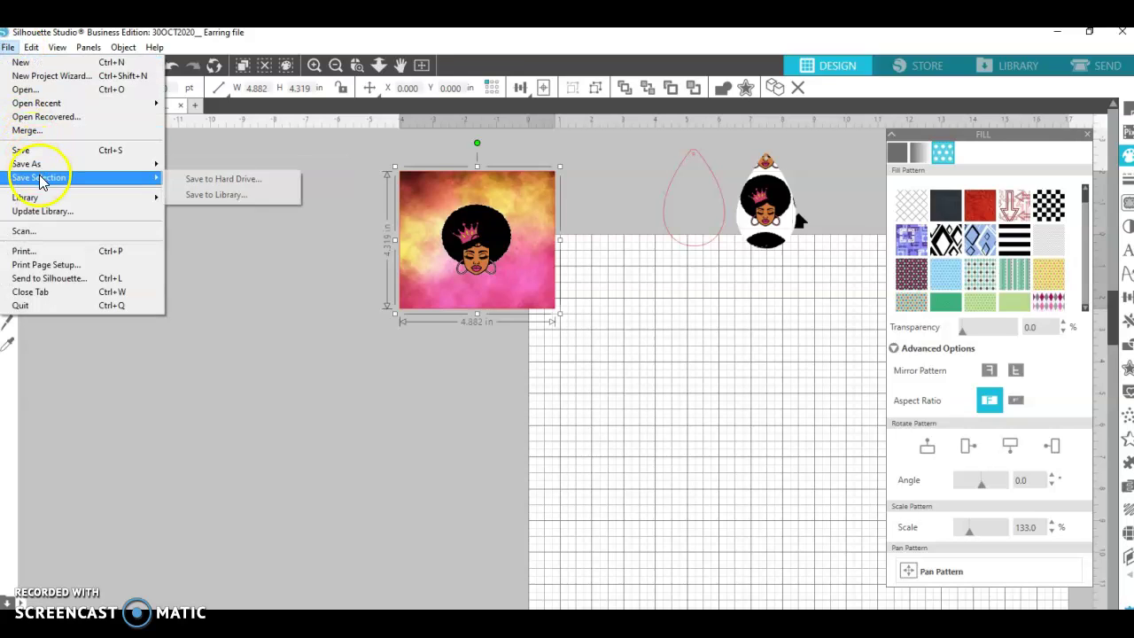
{"action": "left_click", "coordinate": [206, 180]}
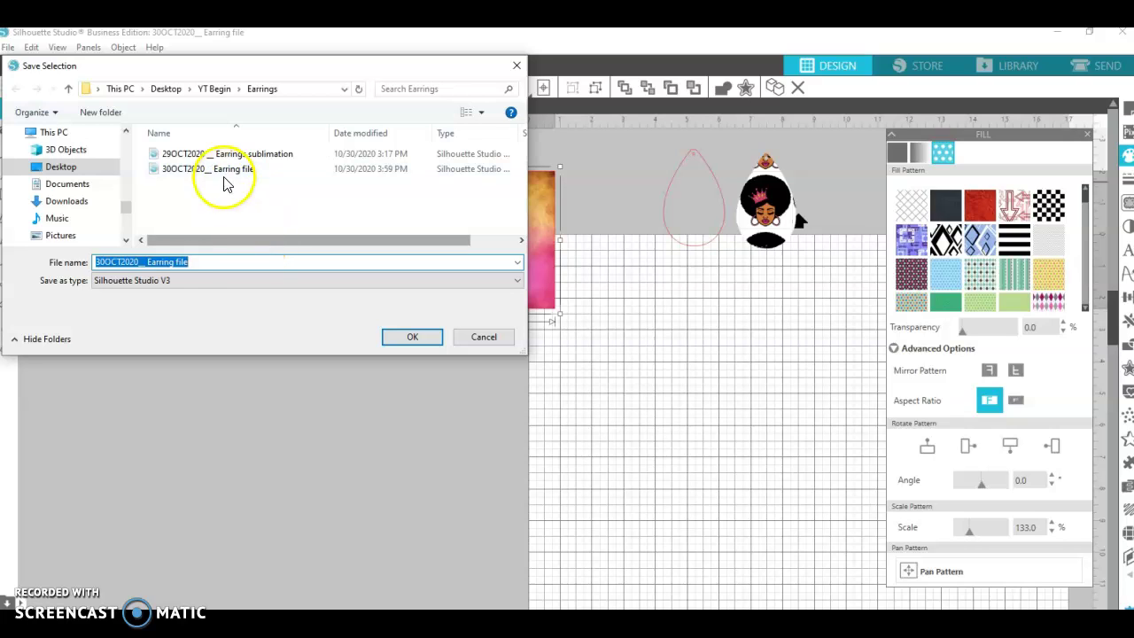
{"action": "left_click", "coordinate": [200, 264]}
{"action": "key", "text": "BackSpace"}
{"action": "key", "text": "BackSpace"}
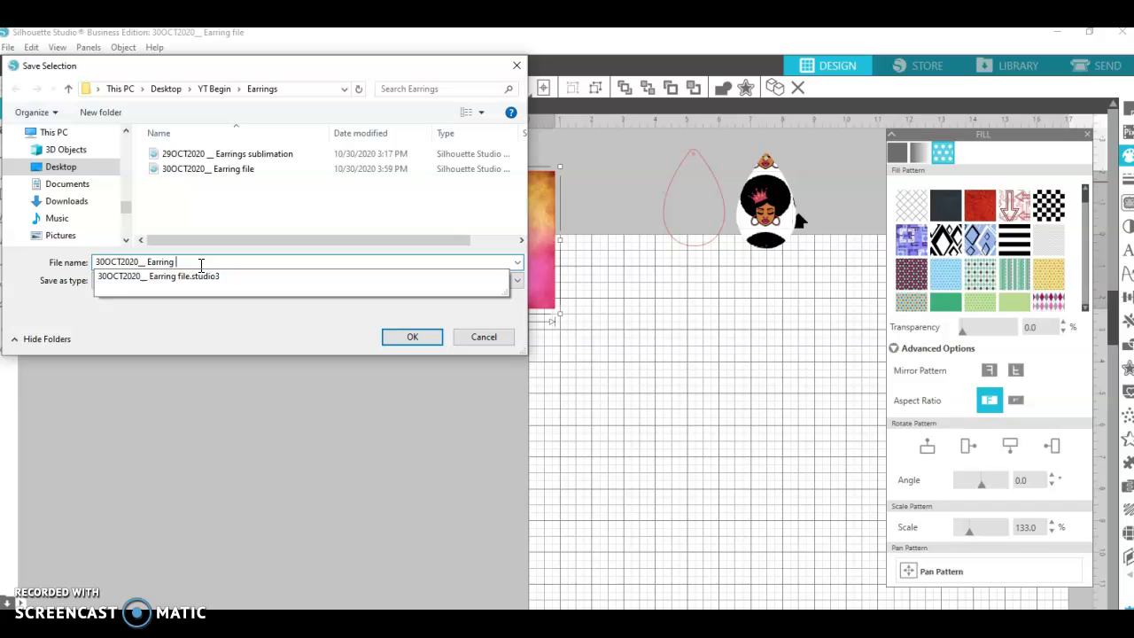
{"action": "type", "text": "afro"}
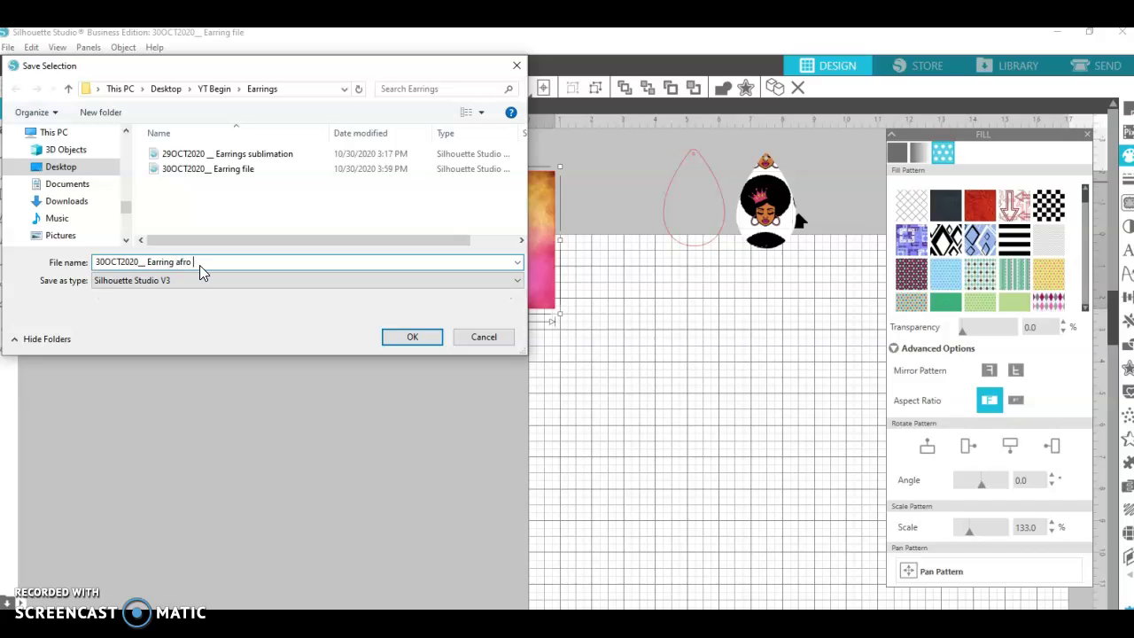
{"action": "type", "text": " Queen pink"}
{"action": "left_click", "coordinate": [246, 284]}
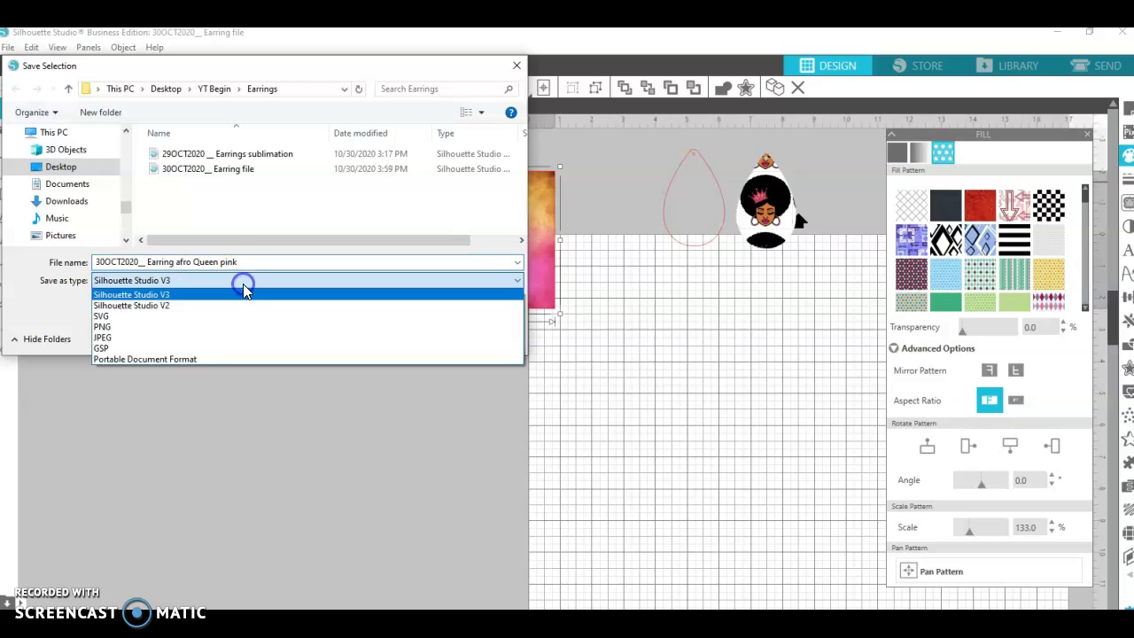
{"action": "left_click", "coordinate": [200, 330]}
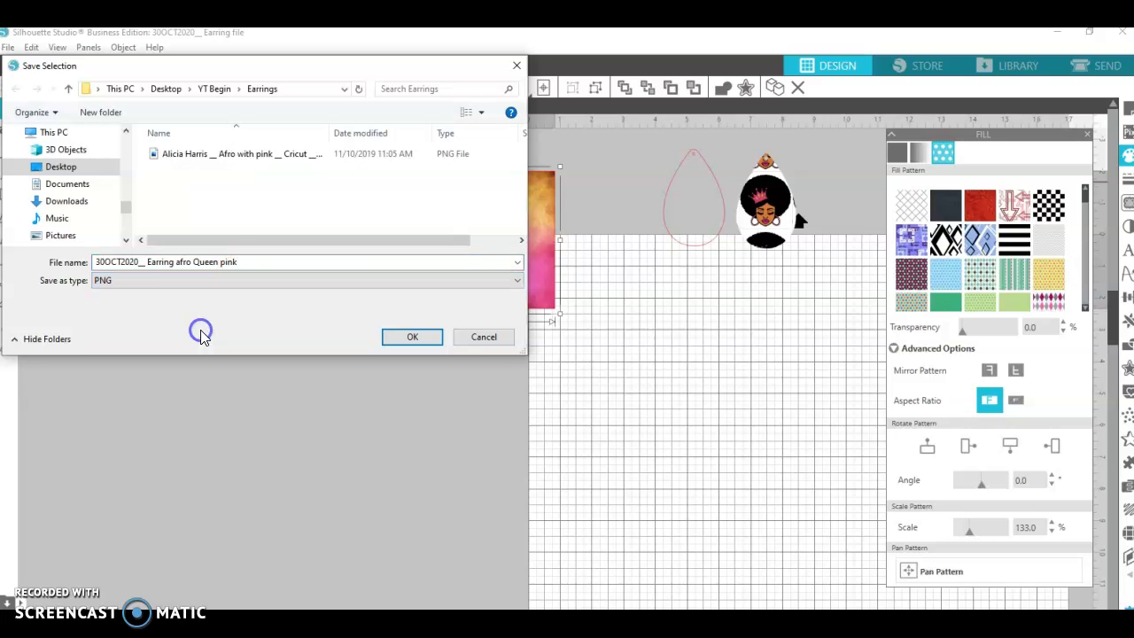
{"action": "left_click", "coordinate": [412, 340]}
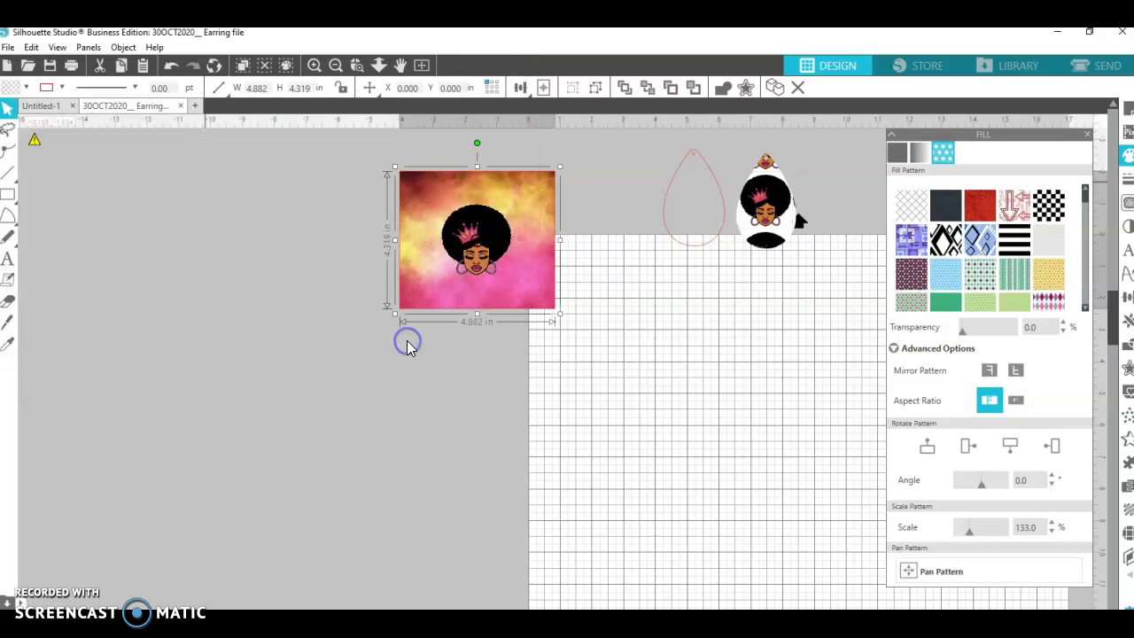
Change the dots per inch for the bitmap export and save the image
{"action": "left_click", "coordinate": [600, 296]}
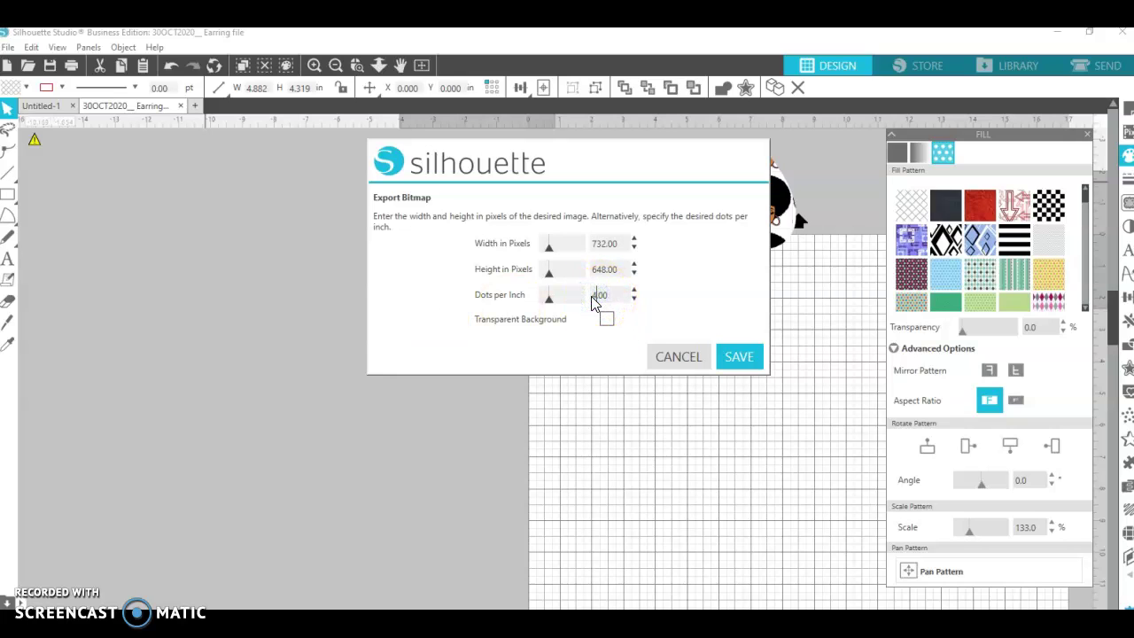
{"action": "left_click_drag", "start_coordinate": [599, 304], "coordinate": [747, 362]}
{"action": "left_click", "coordinate": [744, 358]}
Move the grouped Afro rectangle farther left, well clear of the page
{"action": "left_click_drag", "start_coordinate": [435, 208], "coordinate": [486, 280]}
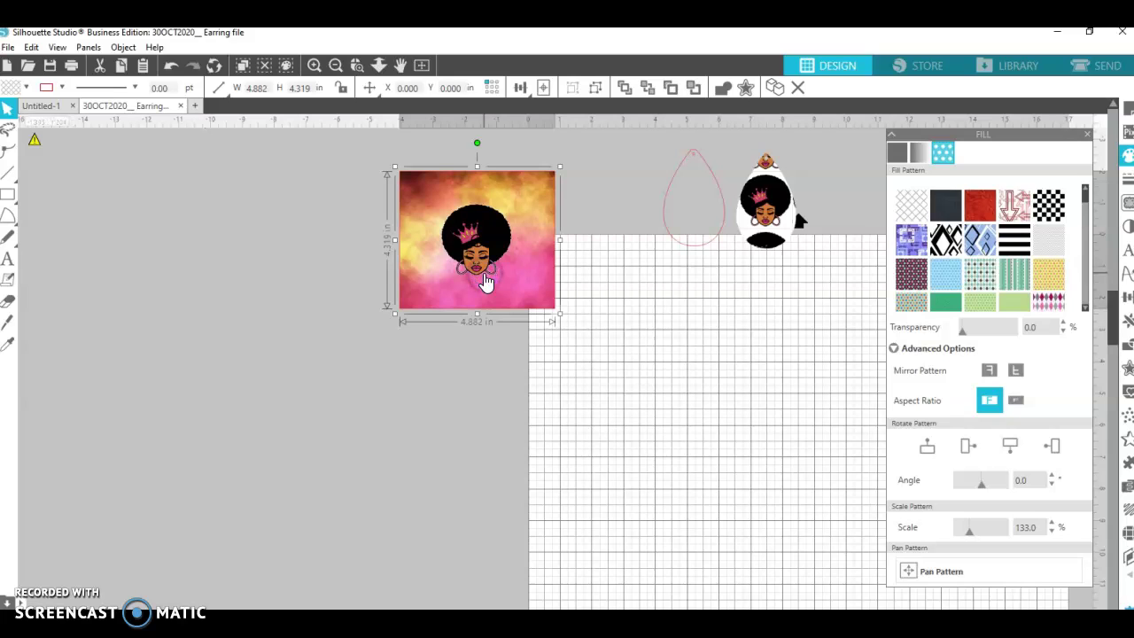
{"action": "left_click_drag", "start_coordinate": [485, 280], "coordinate": [195, 309]}
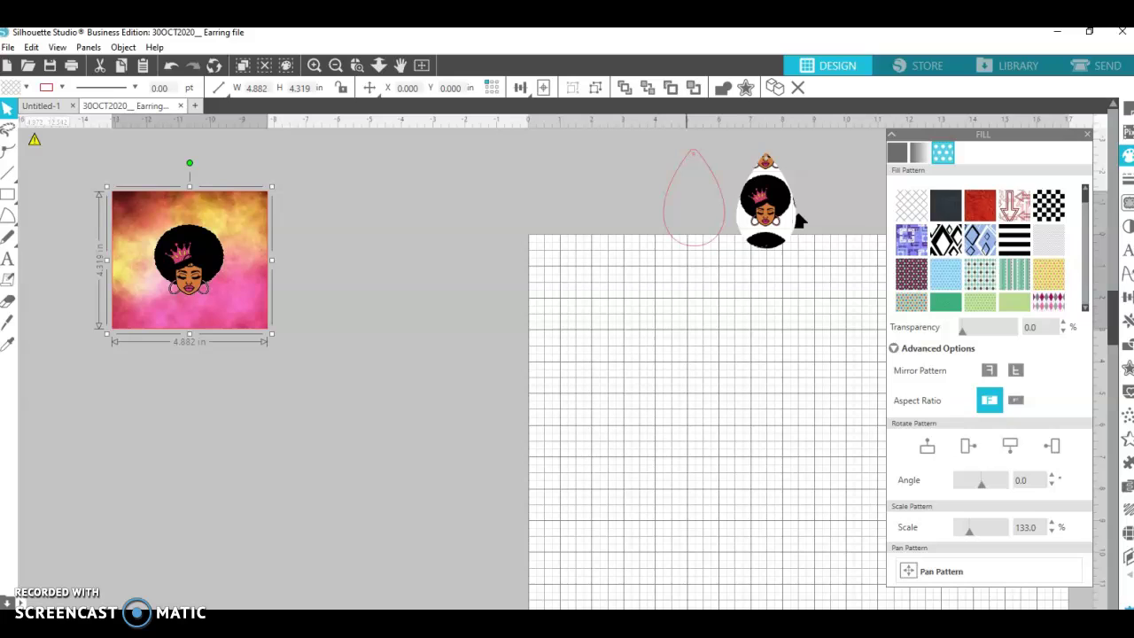
Try to fill the white teardrop earring with the "30OCT2020__ Earring afro Queen pink" PNG from the Earrings folder
{"action": "mouse_move", "coordinate": [679, 625]}
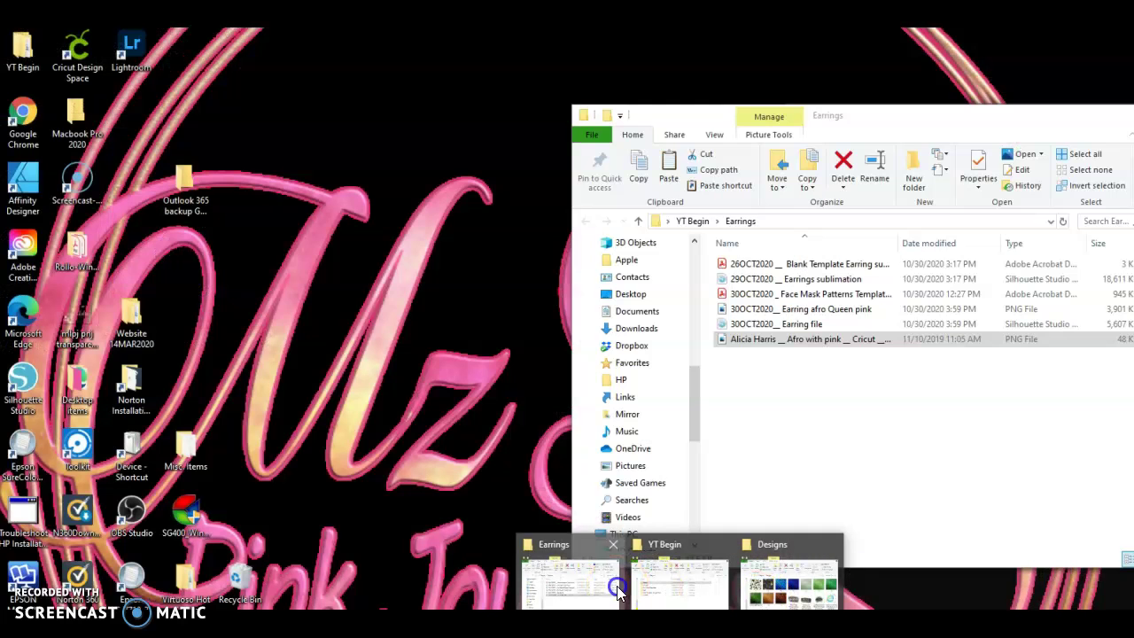
{"action": "left_click", "coordinate": [618, 591]}
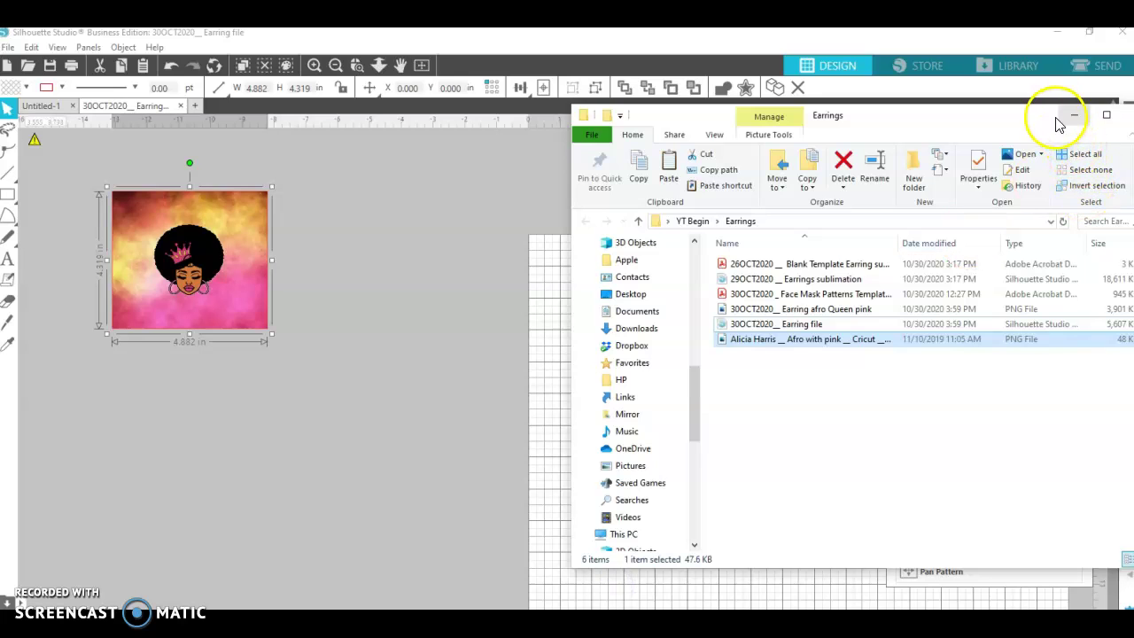
{"action": "left_click_drag", "start_coordinate": [1057, 124], "coordinate": [830, 132]}
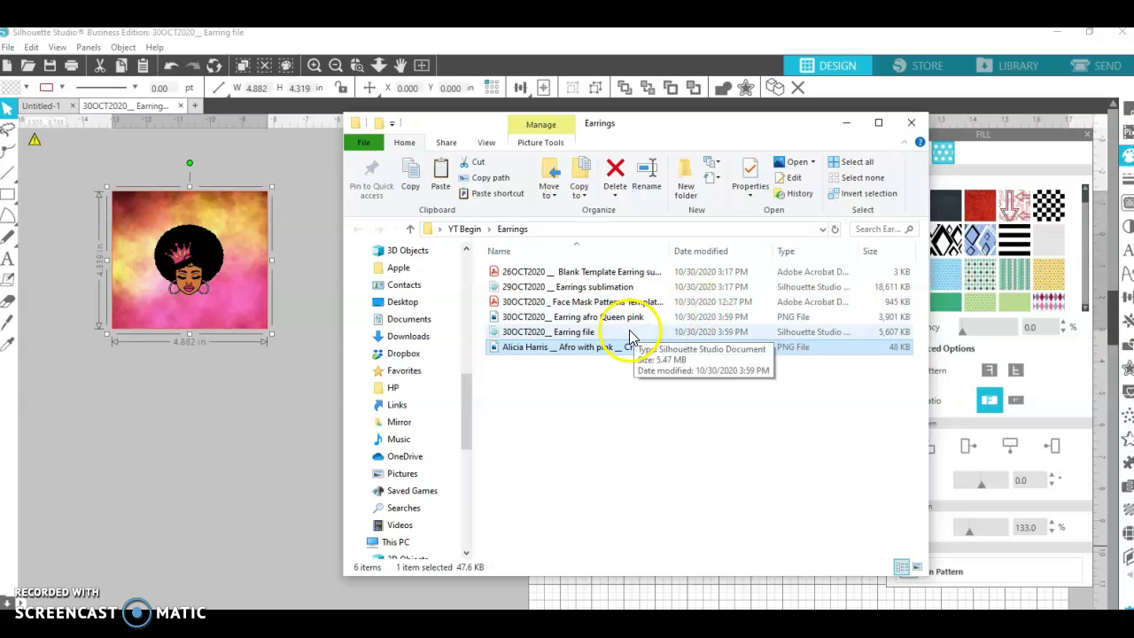
{"action": "left_click_drag", "start_coordinate": [716, 133], "coordinate": [369, 92]}
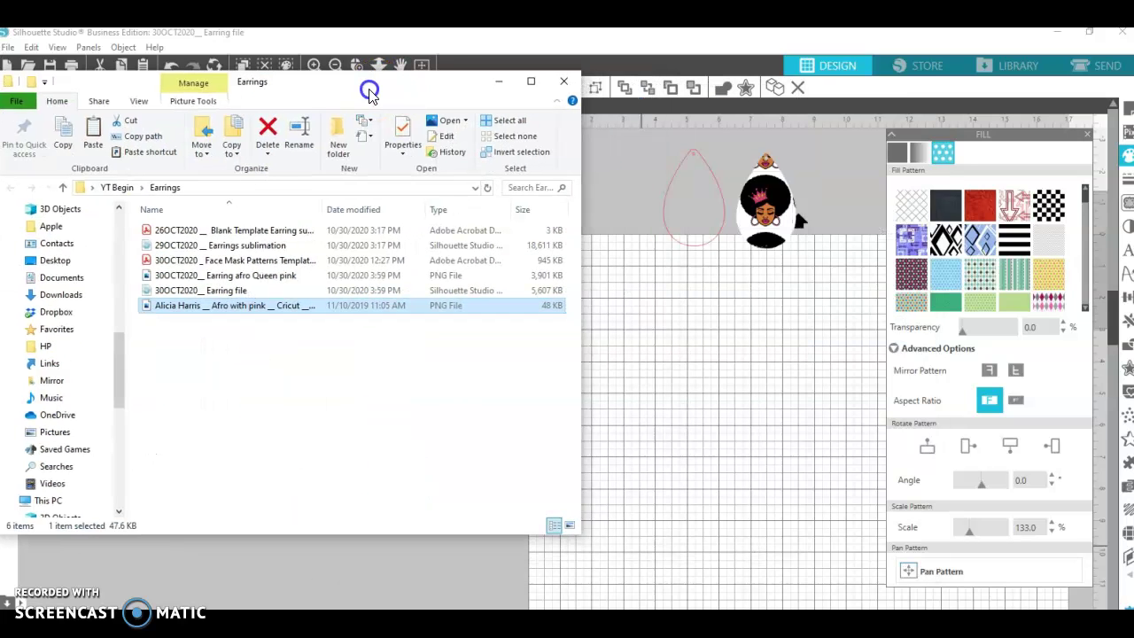
{"action": "left_click", "coordinate": [237, 277]}
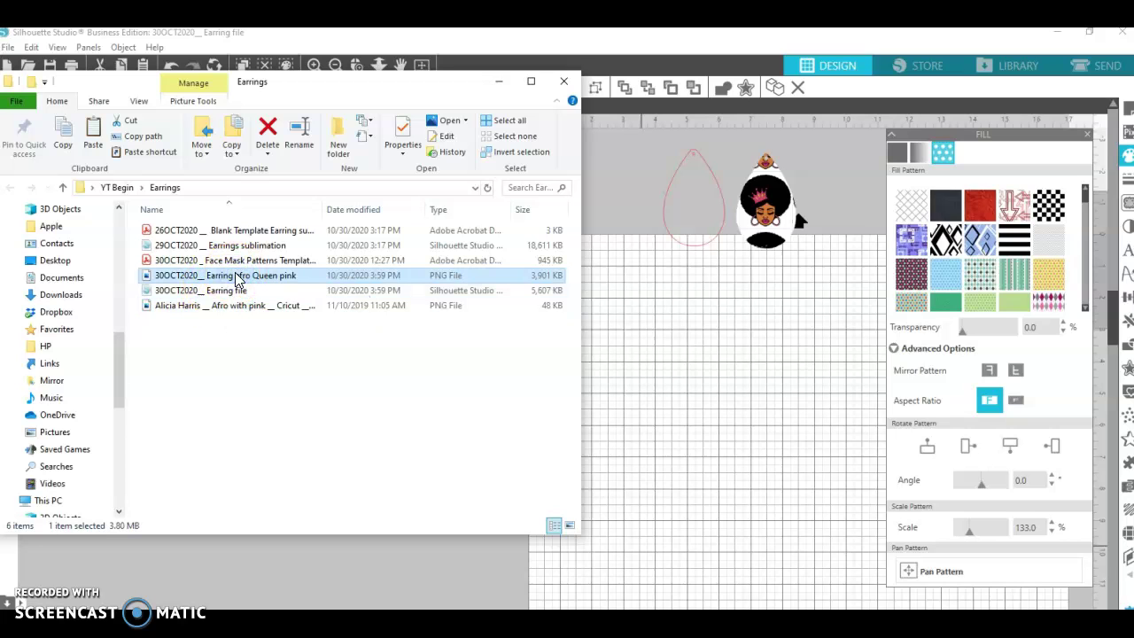
{"action": "left_click_drag", "start_coordinate": [237, 277], "coordinate": [620, 270]}
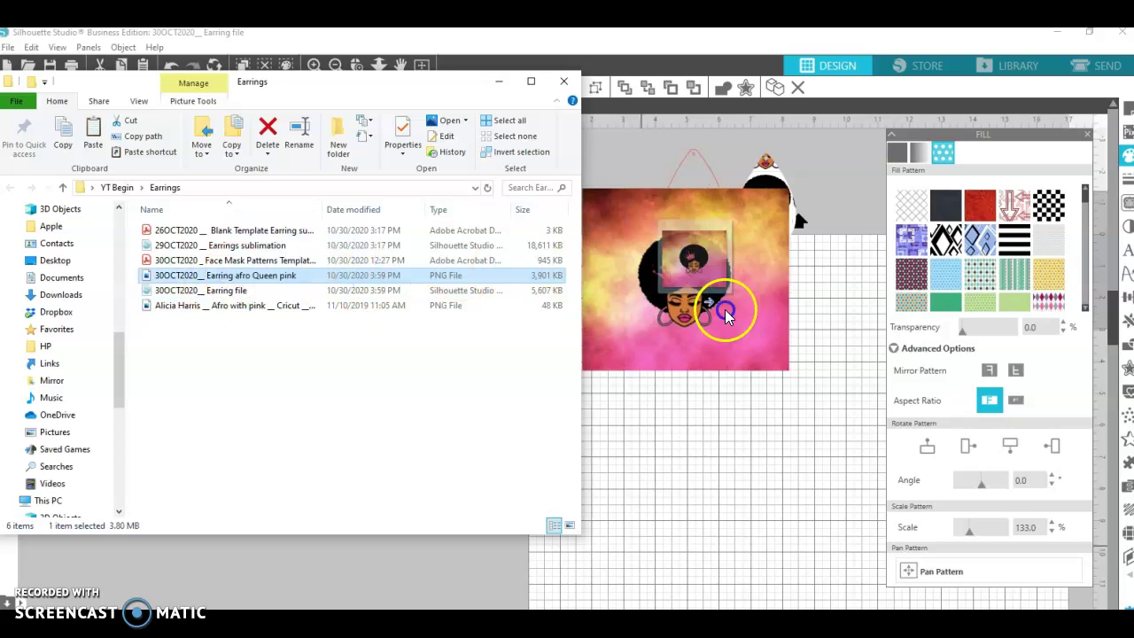
{"action": "left_click_drag", "start_coordinate": [795, 278], "coordinate": [709, 344]}
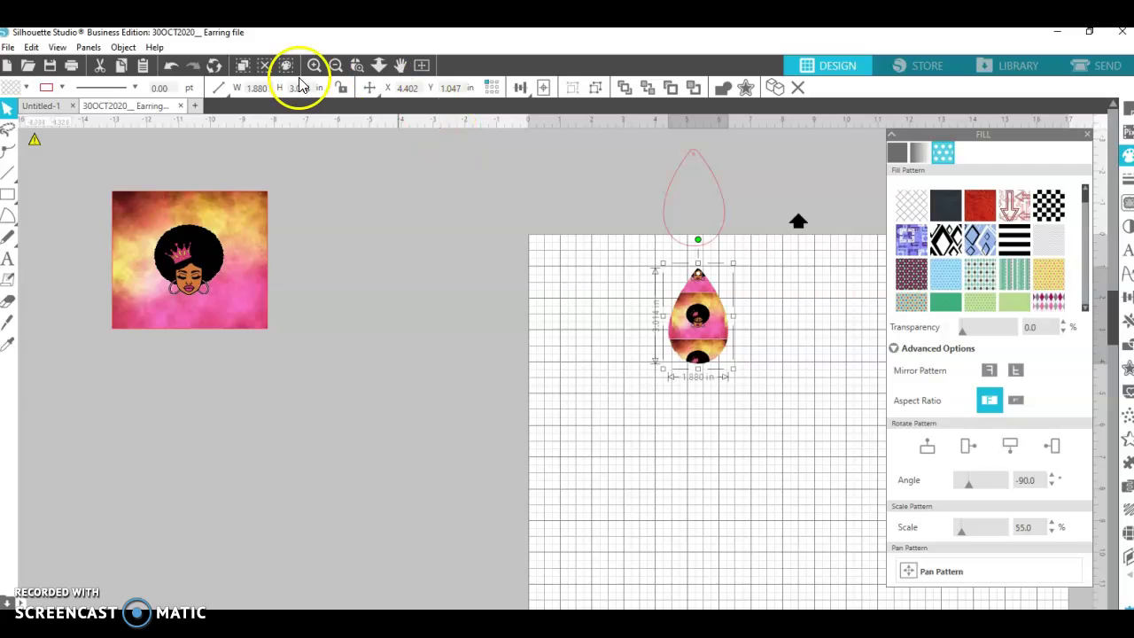
Undo the teardrop earring's new fill and its move onto the page
{"action": "left_click", "coordinate": [173, 68]}
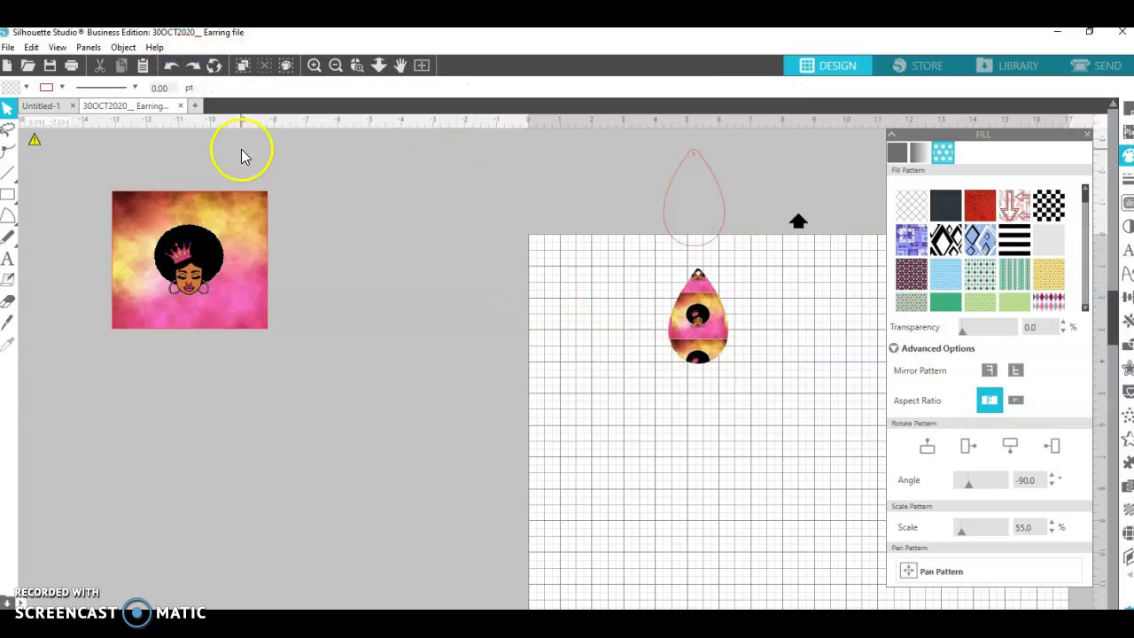
{"action": "left_click", "coordinate": [171, 68]}
{"action": "left_click", "coordinate": [173, 69]}
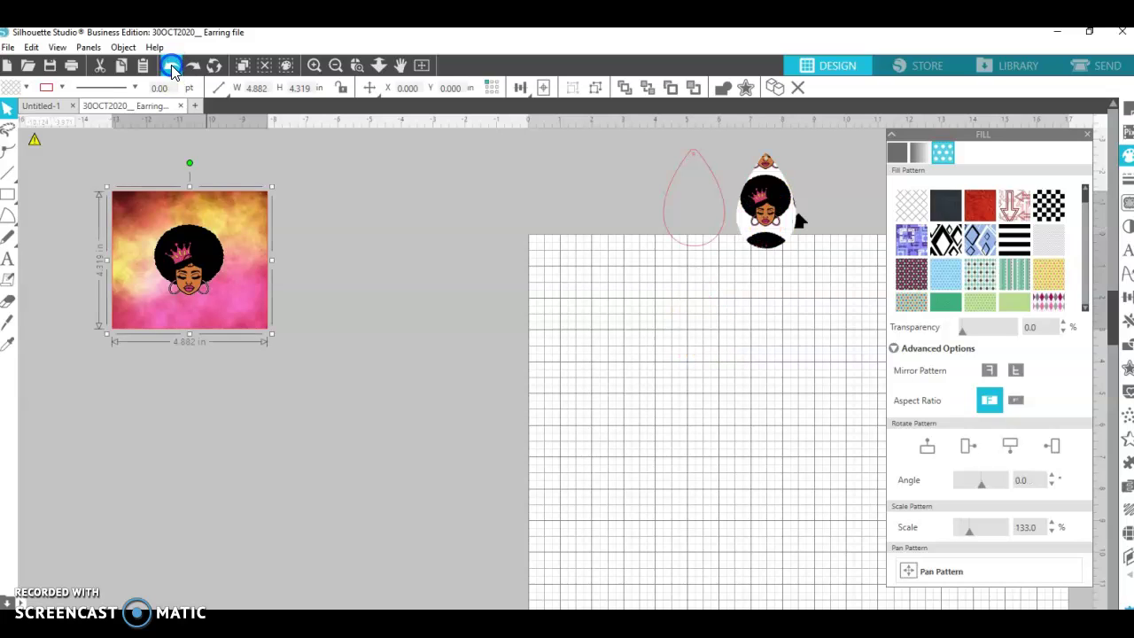
Move the white teardrop earring onto the page and fill it with the "30OCT2020__ Earring afro Queen pink" PNG from the Earrings folder
{"action": "left_click_drag", "start_coordinate": [780, 223], "coordinate": [621, 323]}
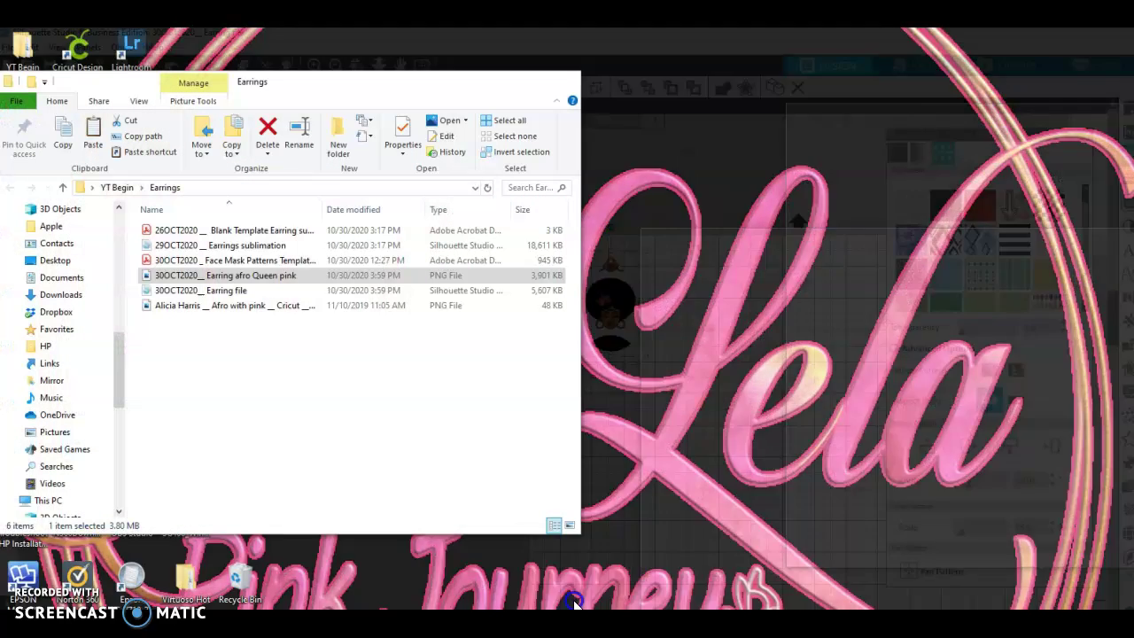
{"action": "left_click", "coordinate": [575, 602]}
{"action": "left_click", "coordinate": [182, 277]}
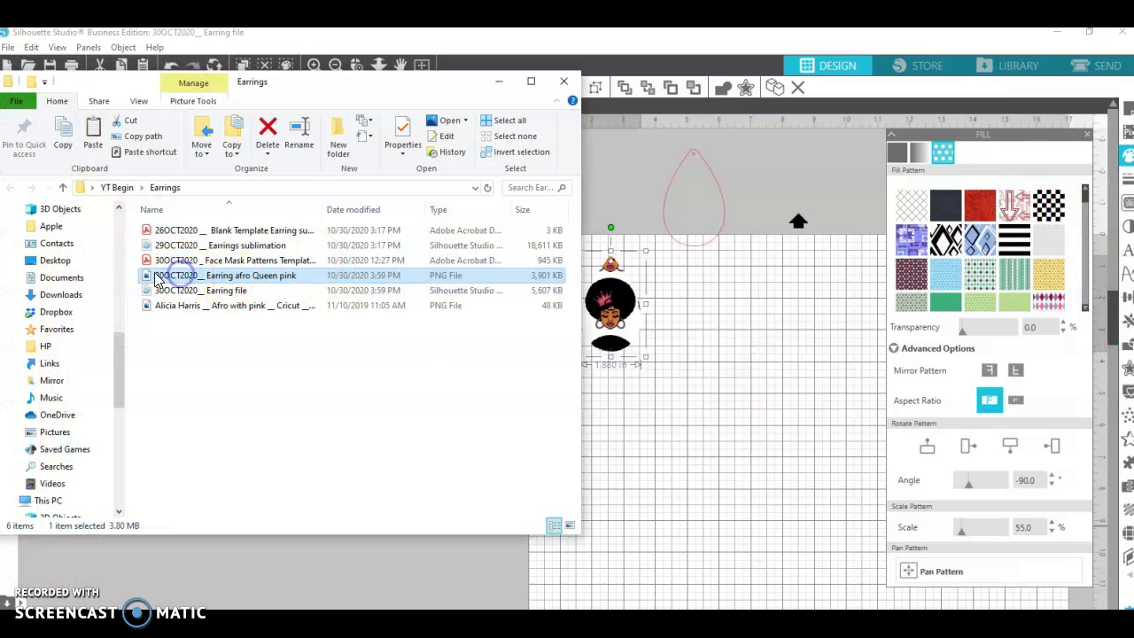
{"action": "left_click_drag", "start_coordinate": [165, 280], "coordinate": [611, 319]}
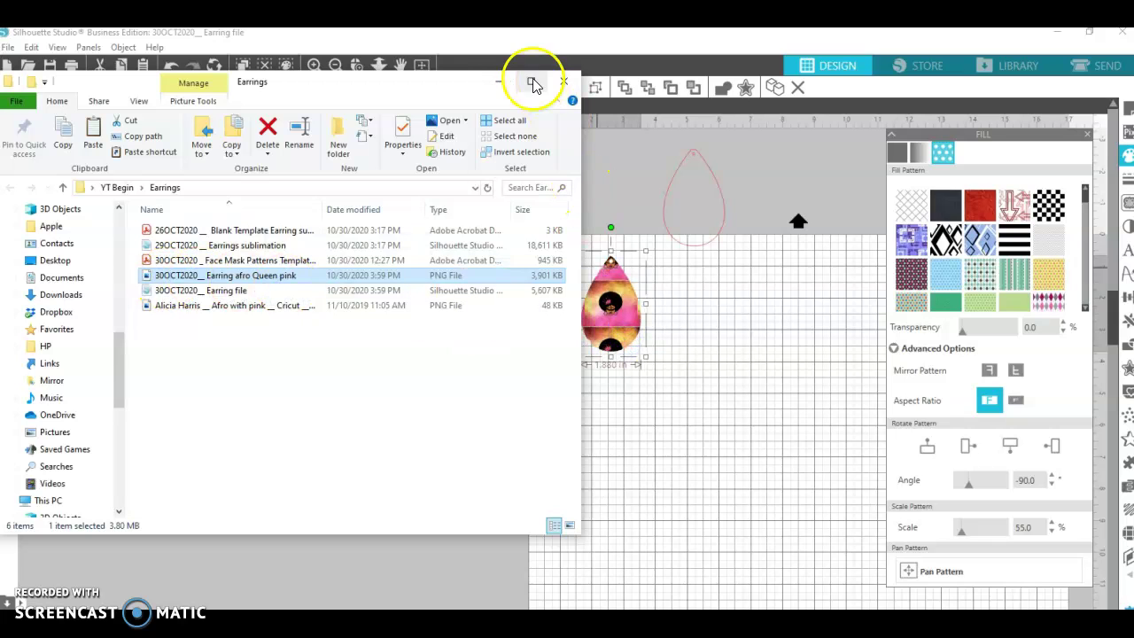
{"action": "left_click", "coordinate": [496, 82]}
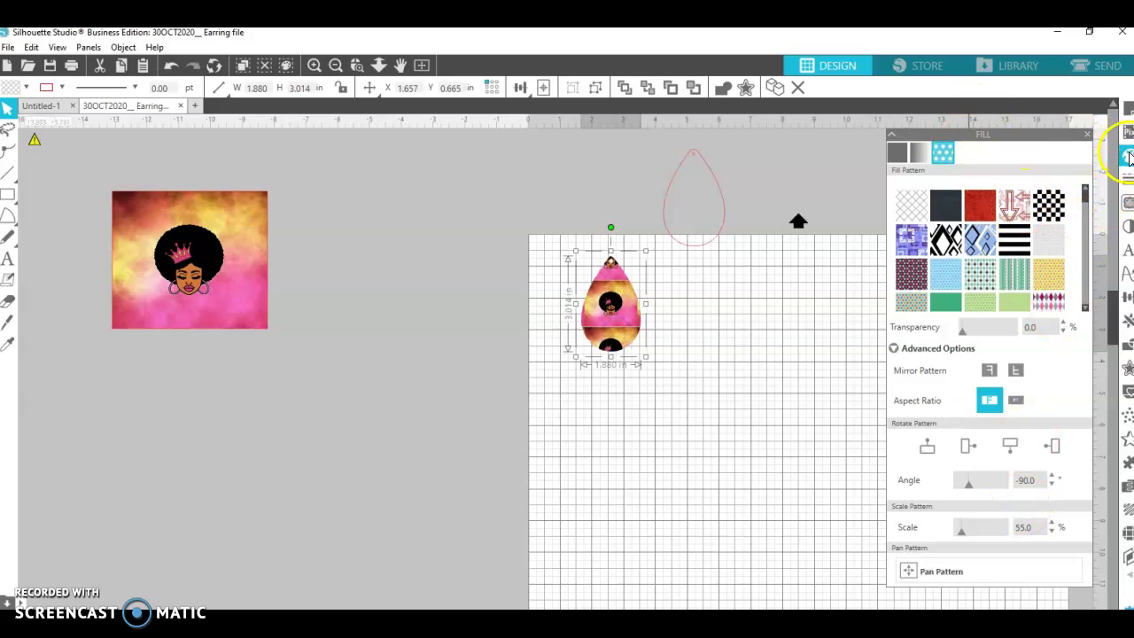
Scale the earring's fill pattern to 111% and pan it so the whole Afro portrait sits centred in the lower teardrop
{"action": "left_click", "coordinate": [962, 534]}
{"action": "left_click_drag", "start_coordinate": [961, 533], "coordinate": [967, 534]}
{"action": "left_click", "coordinate": [911, 571]}
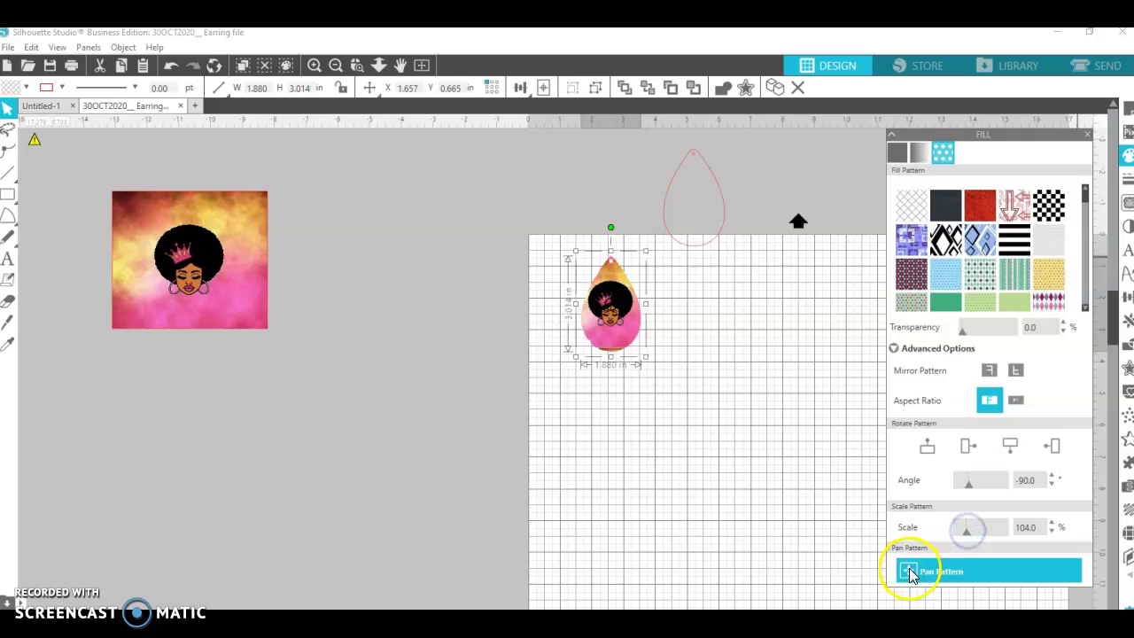
{"action": "left_click_drag", "start_coordinate": [683, 347], "coordinate": [620, 334]}
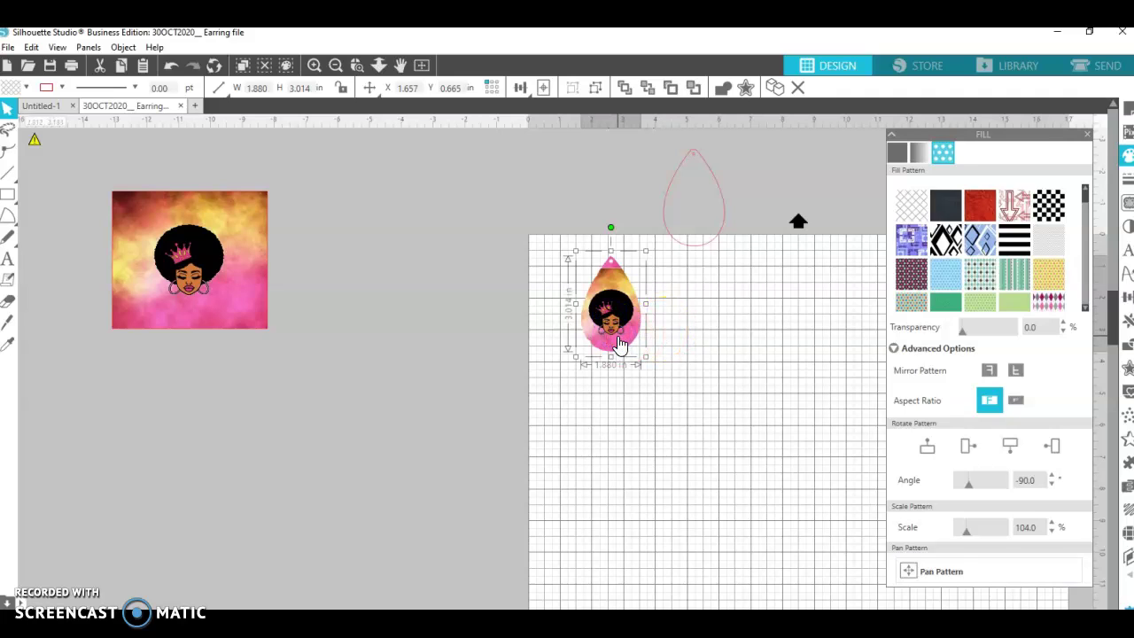
{"action": "left_click", "coordinate": [620, 344]}
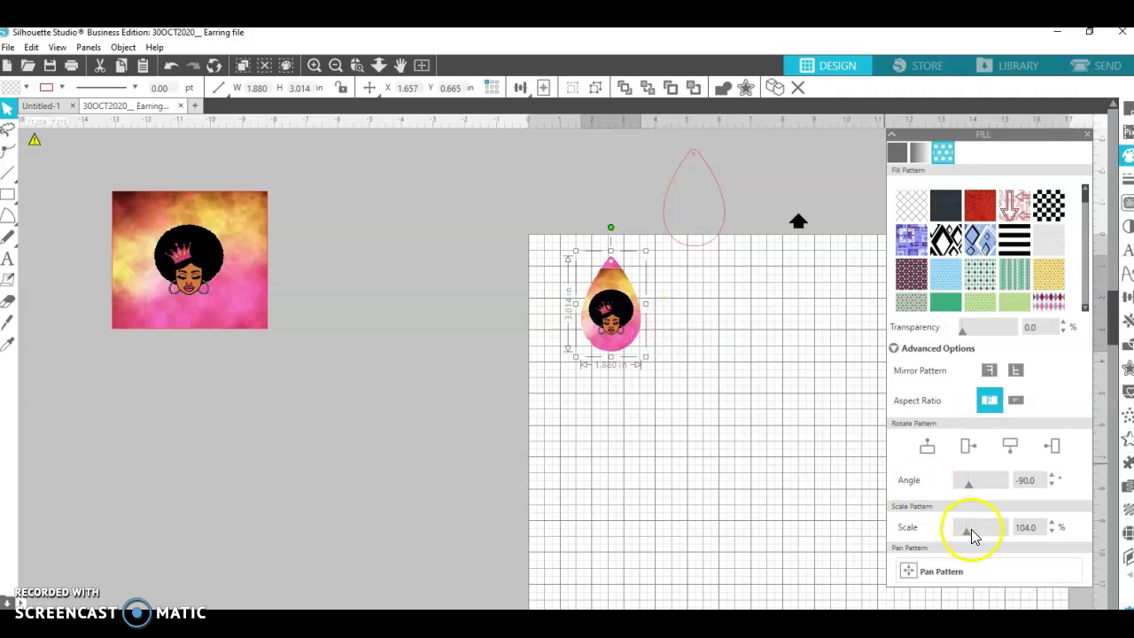
{"action": "left_click", "coordinate": [970, 532]}
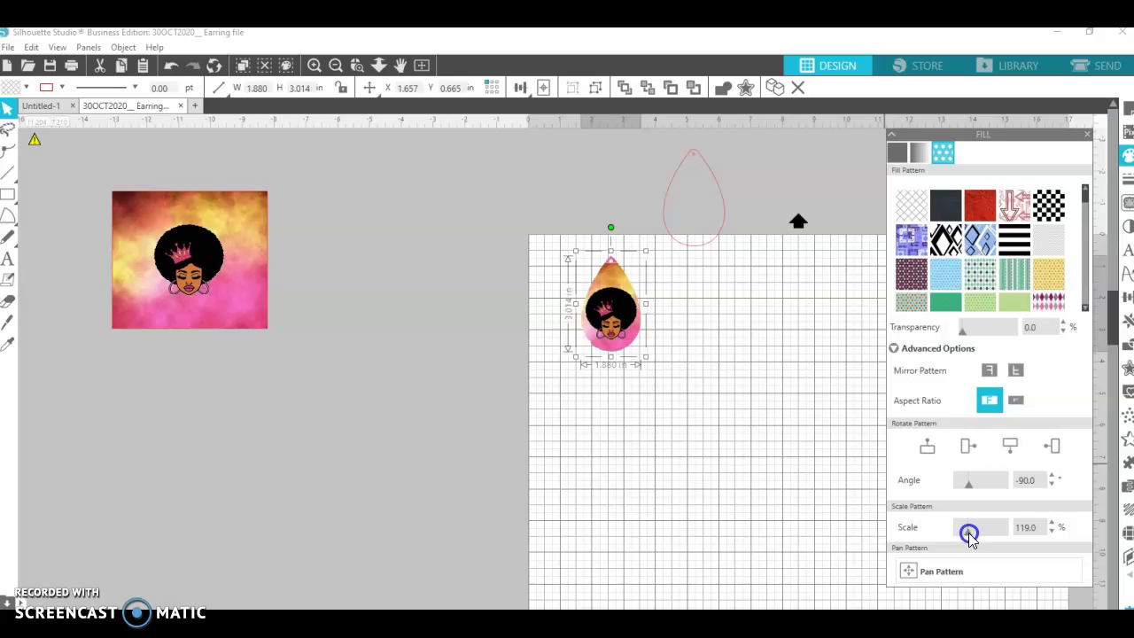
{"action": "left_click", "coordinate": [912, 571]}
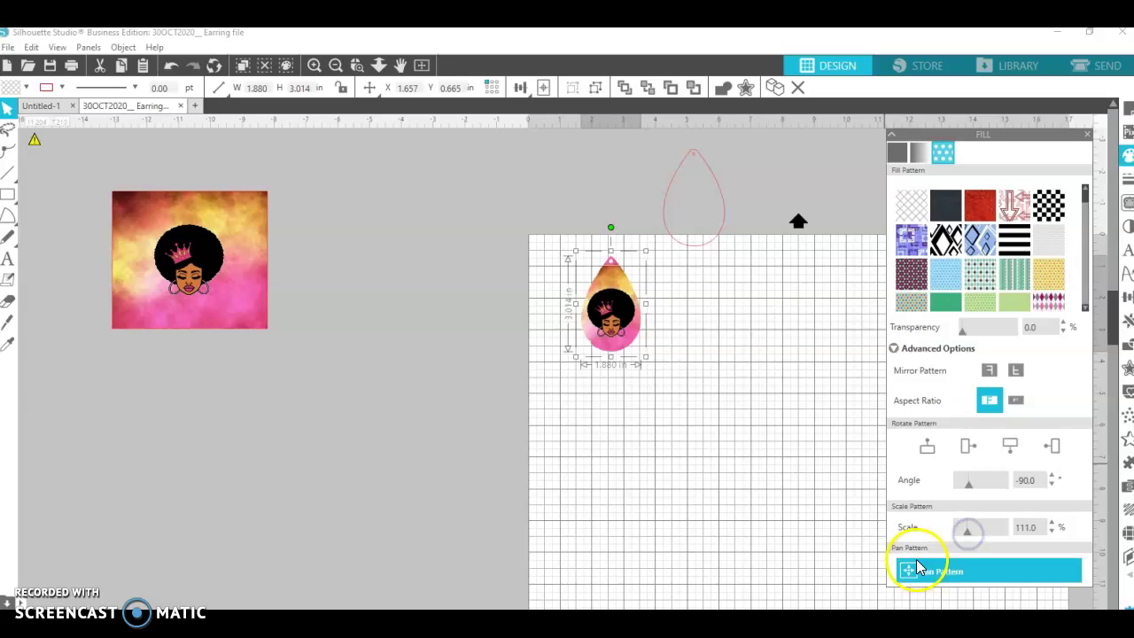
{"action": "left_click_drag", "start_coordinate": [645, 312], "coordinate": [674, 343]}
Duplicate the filled teardrop earring beside the original and group the pair
{"action": "left_click", "coordinate": [678, 337]}
{"action": "left_click_drag", "start_coordinate": [559, 296], "coordinate": [674, 328]}
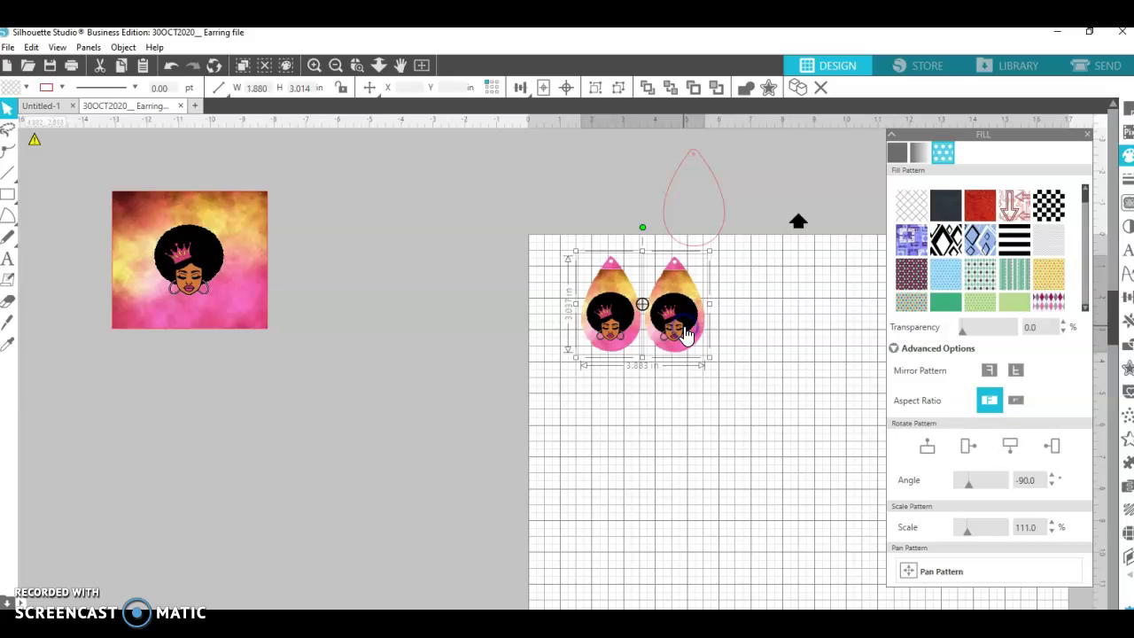
{"action": "right_click", "coordinate": [686, 335]}
{"action": "left_click", "coordinate": [723, 462]}
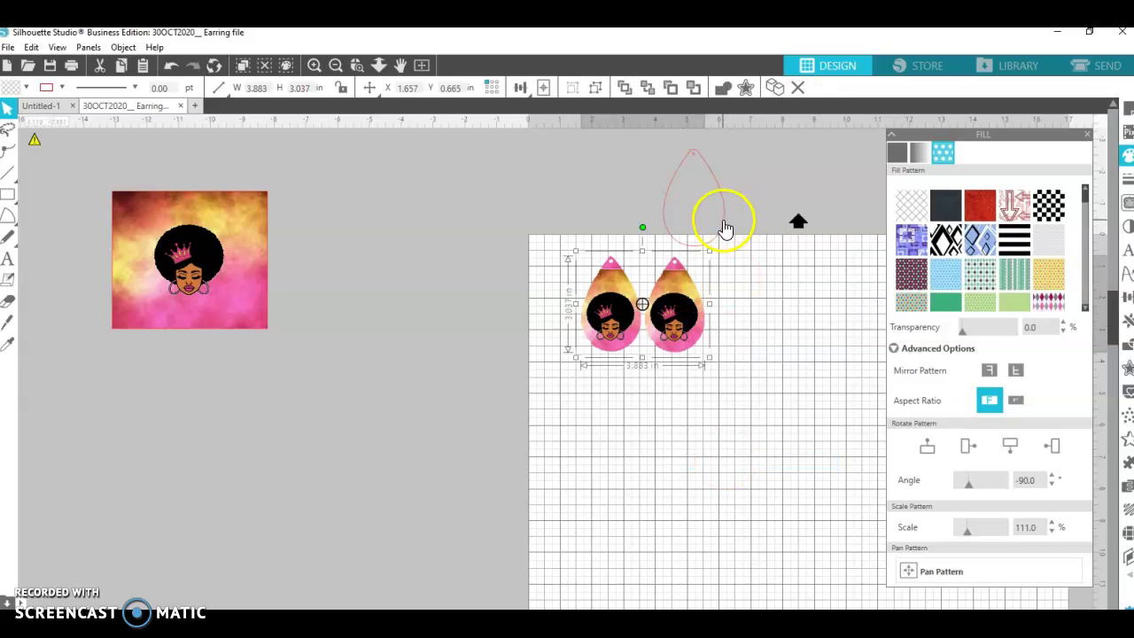
Move the empty red teardrop outline off the page and bring in the "30OCT2020 __ Face Mask Template Silver _ medium size" artwork
{"action": "left_click_drag", "start_coordinate": [722, 227], "coordinate": [494, 251]}
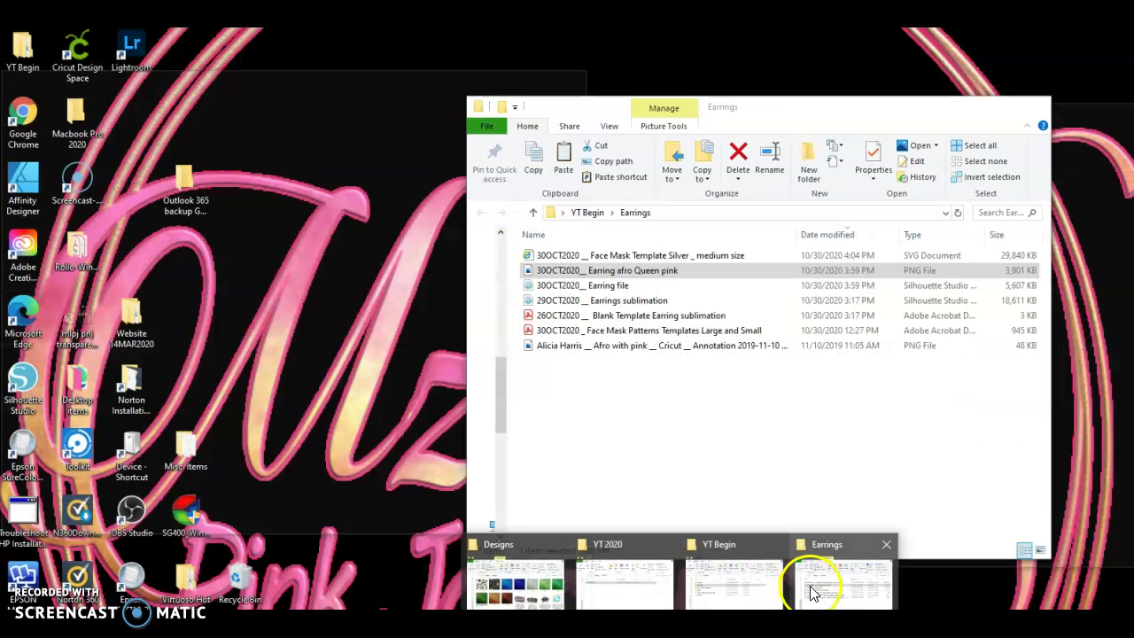
{"action": "left_click", "coordinate": [811, 592]}
{"action": "left_click_drag", "start_coordinate": [726, 257], "coordinate": [382, 401]}
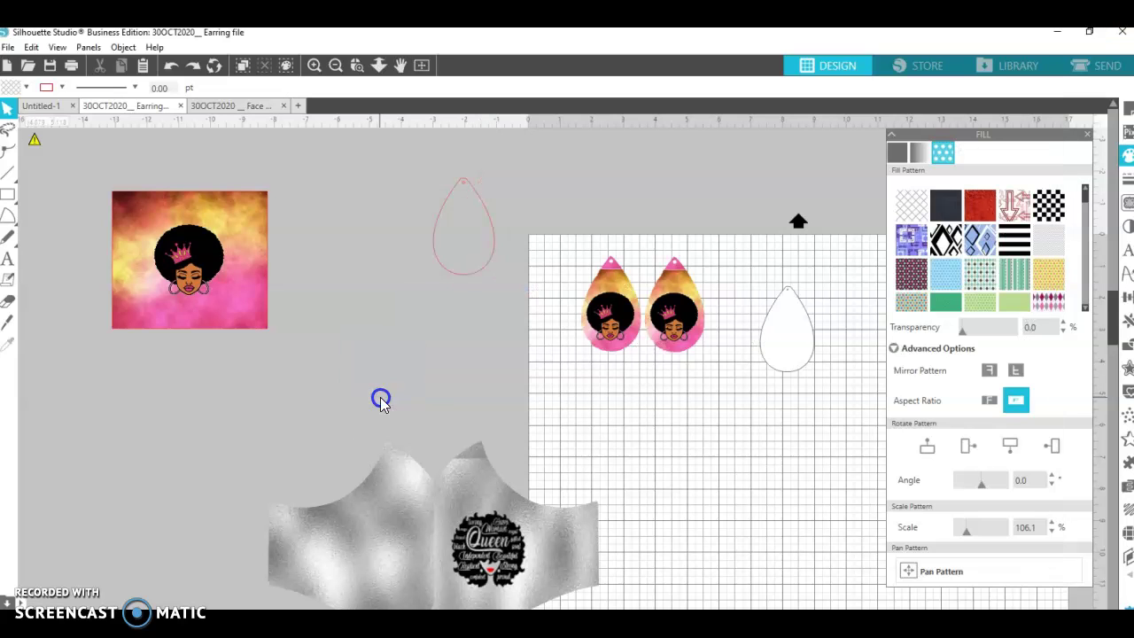
Ungroup the silver face mask template and clear the selection
{"action": "left_click", "coordinate": [380, 501]}
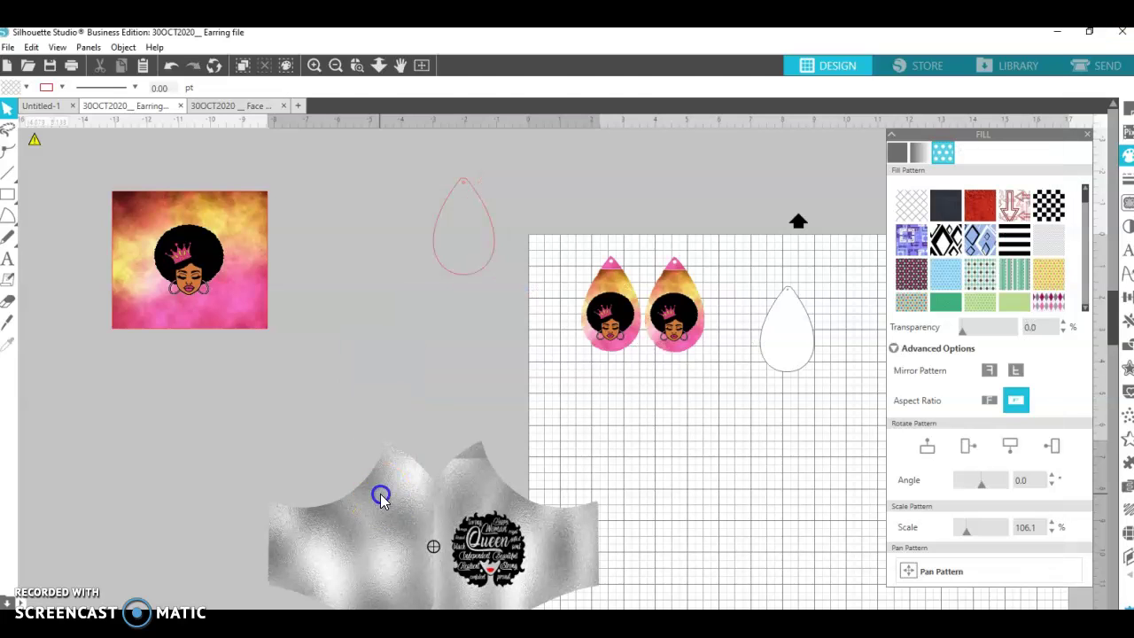
{"action": "right_click", "coordinate": [380, 502]}
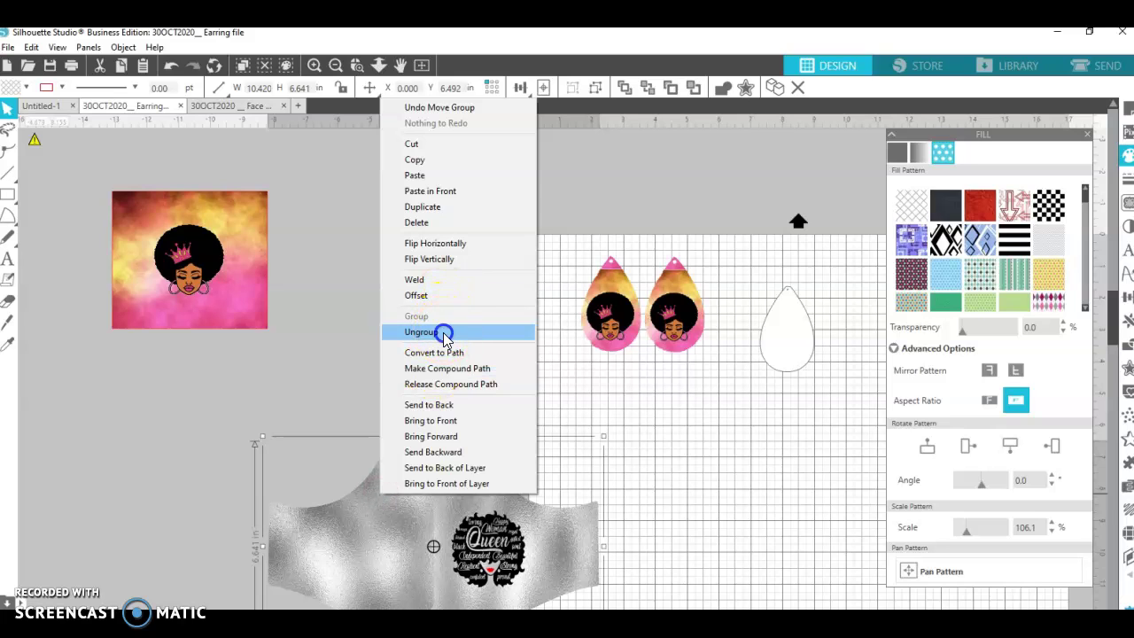
{"action": "left_click", "coordinate": [443, 333]}
{"action": "left_click", "coordinate": [367, 506]}
{"action": "left_click", "coordinate": [365, 396]}
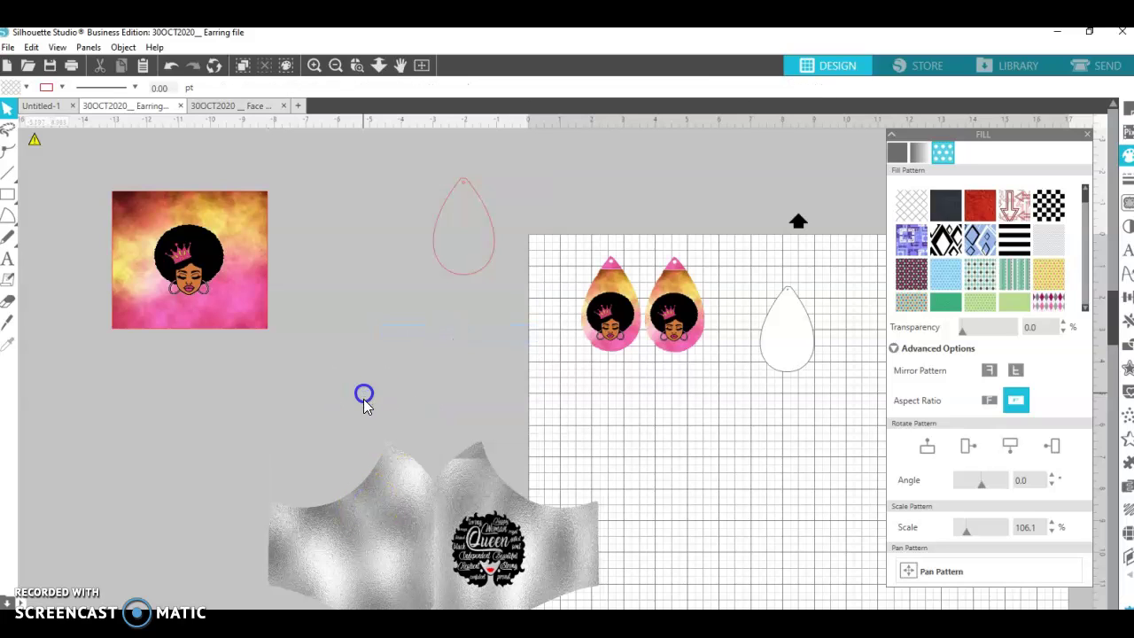
Move the plain silver mask half away from the Queen half and fill it with the "30OCT2020__ Earring afro Queen pink" PNG
{"action": "left_click_drag", "start_coordinate": [354, 502], "coordinate": [283, 449]}
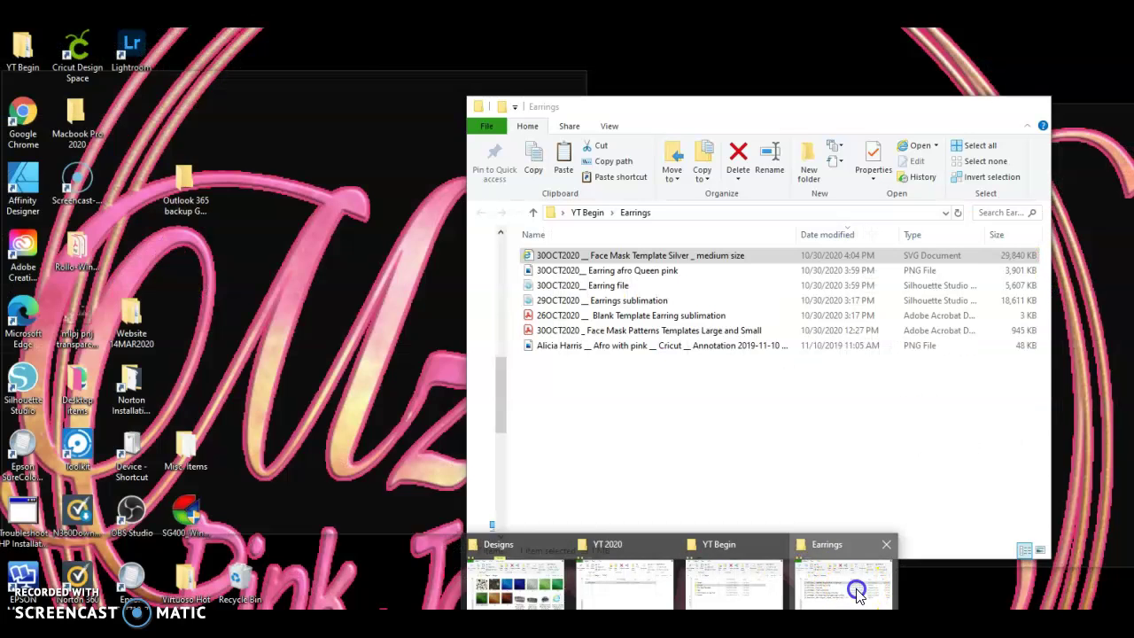
{"action": "left_click", "coordinate": [856, 589]}
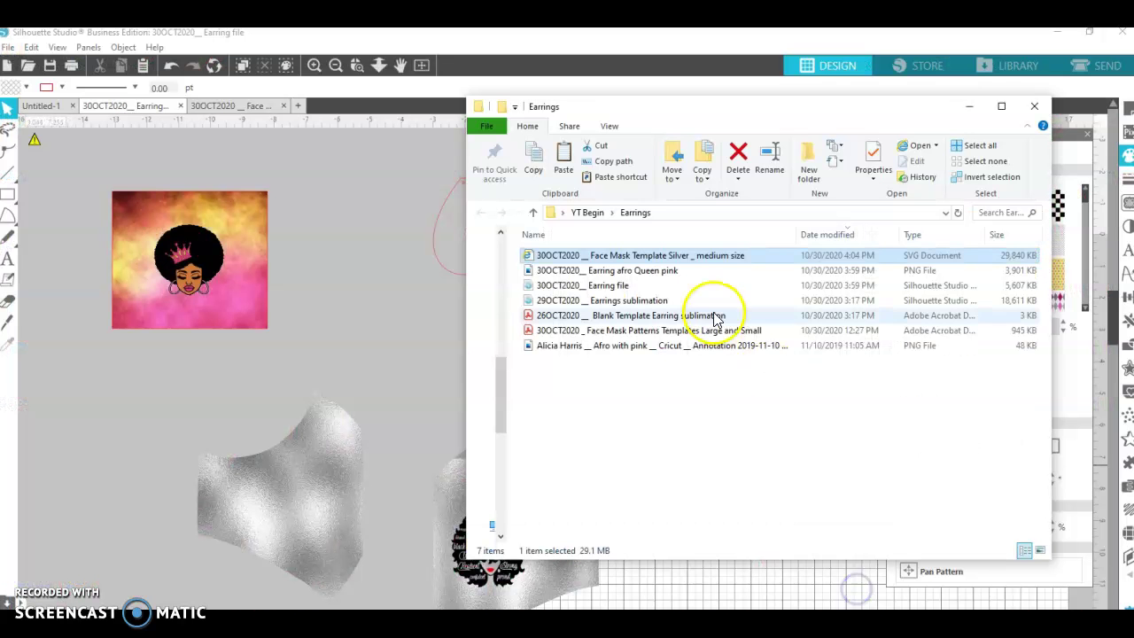
{"action": "left_click_drag", "start_coordinate": [689, 269], "coordinate": [653, 236]}
{"action": "left_click", "coordinate": [630, 272]}
{"action": "left_click_drag", "start_coordinate": [631, 279], "coordinate": [310, 465]}
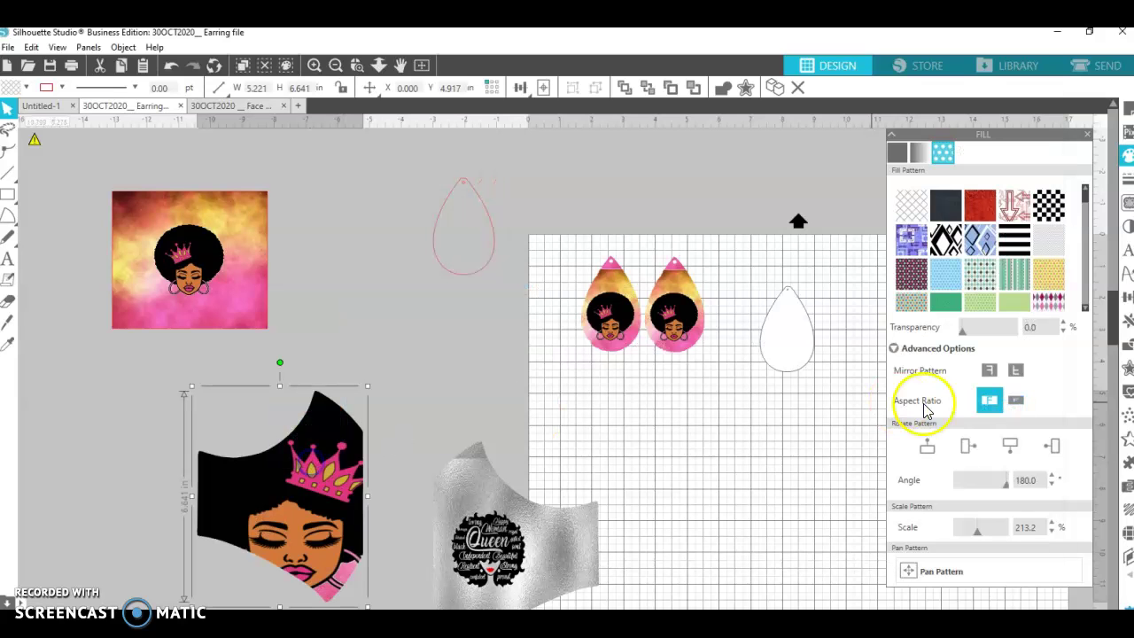
Scale the mask half's fill pattern to 83% and pan it slightly down and right so the whole Afro portrait shows
{"action": "left_click_drag", "start_coordinate": [978, 536], "coordinate": [966, 537]}
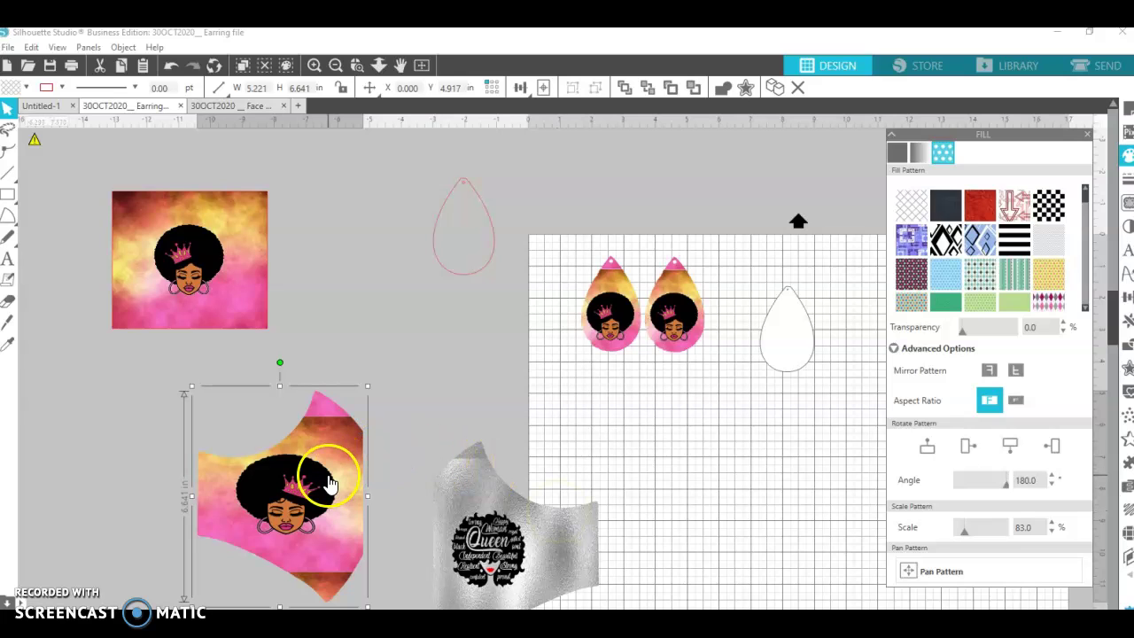
{"action": "left_click", "coordinate": [908, 568]}
{"action": "mouse_move", "coordinate": [280, 496]}
{"action": "left_mouse_down"}
{"action": "mouse_move", "coordinate": [265, 499]}
{"action": "mouse_move", "coordinate": [285, 511]}
{"action": "left_mouse_up"}
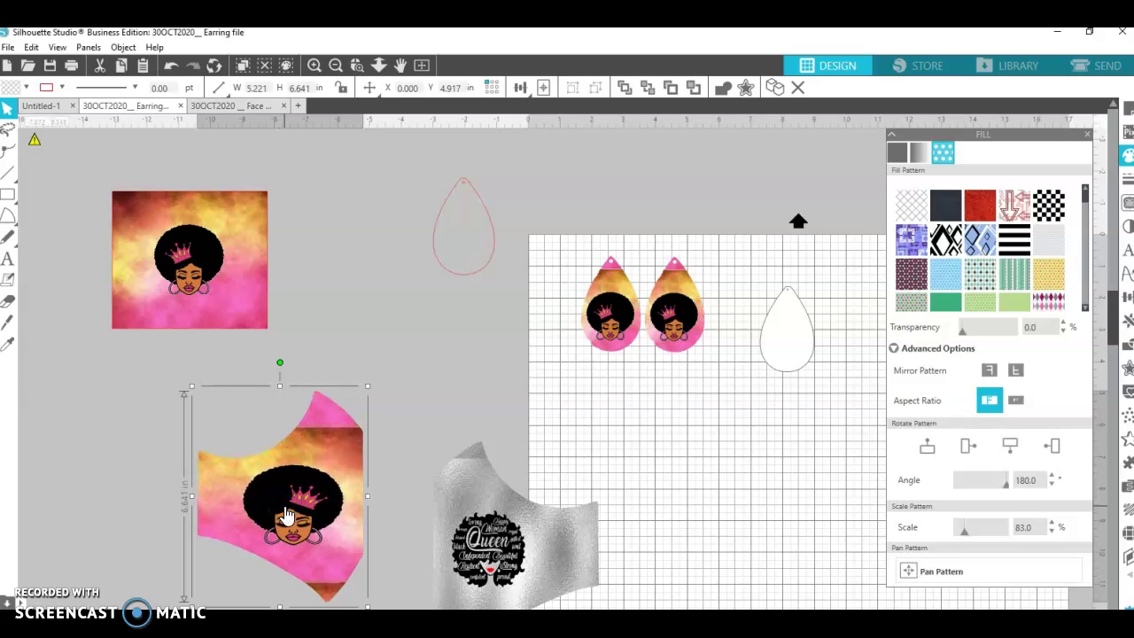
Move the filled mask half up beside the Afro artwork, then place a horizontally flipped duplicate against its straight edge
{"action": "left_click_drag", "start_coordinate": [326, 441], "coordinate": [359, 300]}
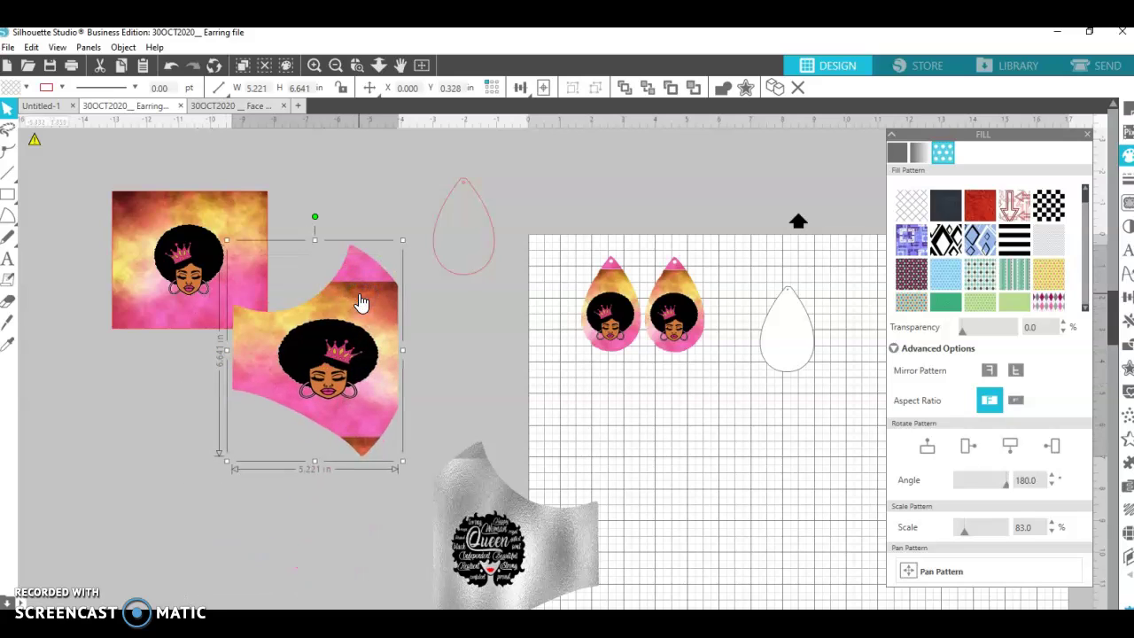
{"action": "right_click", "coordinate": [361, 303]}
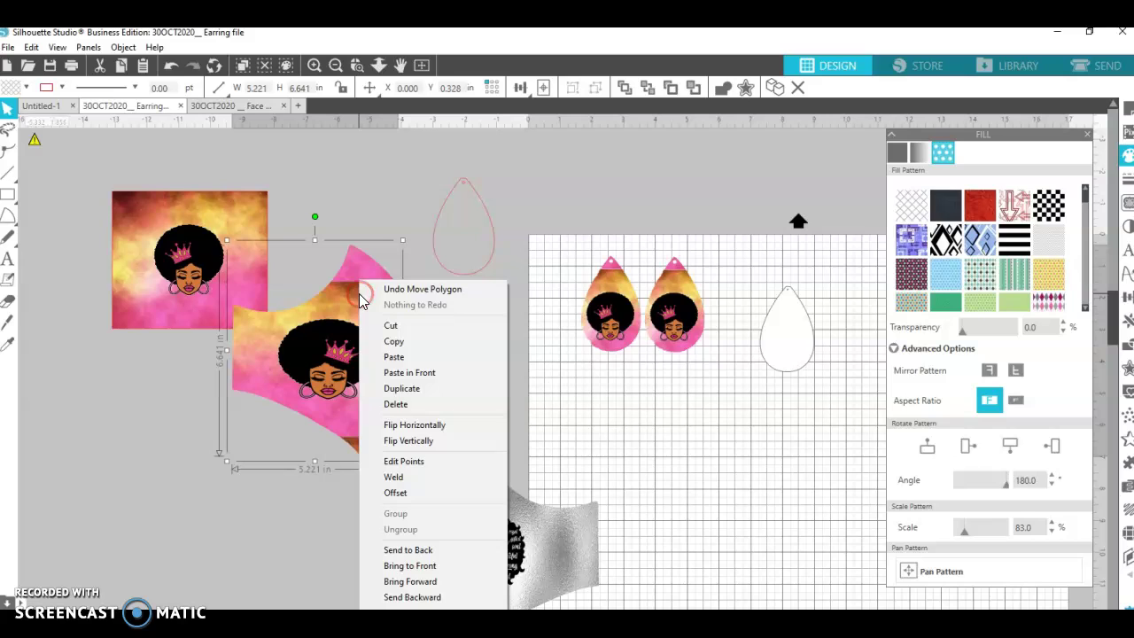
{"action": "left_click", "coordinate": [403, 390]}
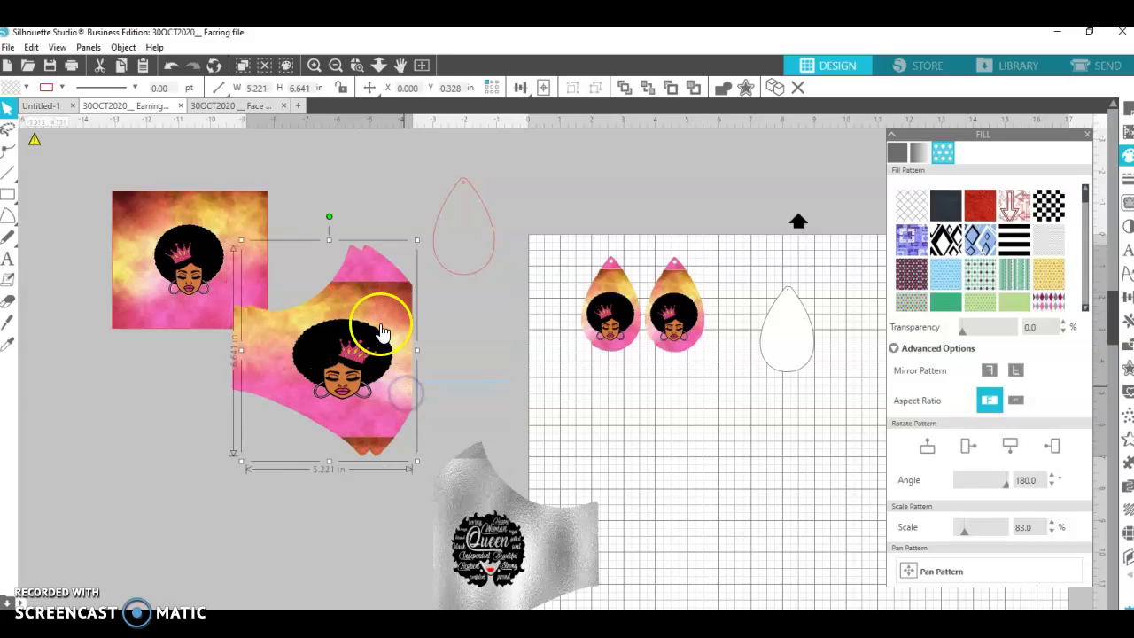
{"action": "left_click", "coordinate": [124, 47]}
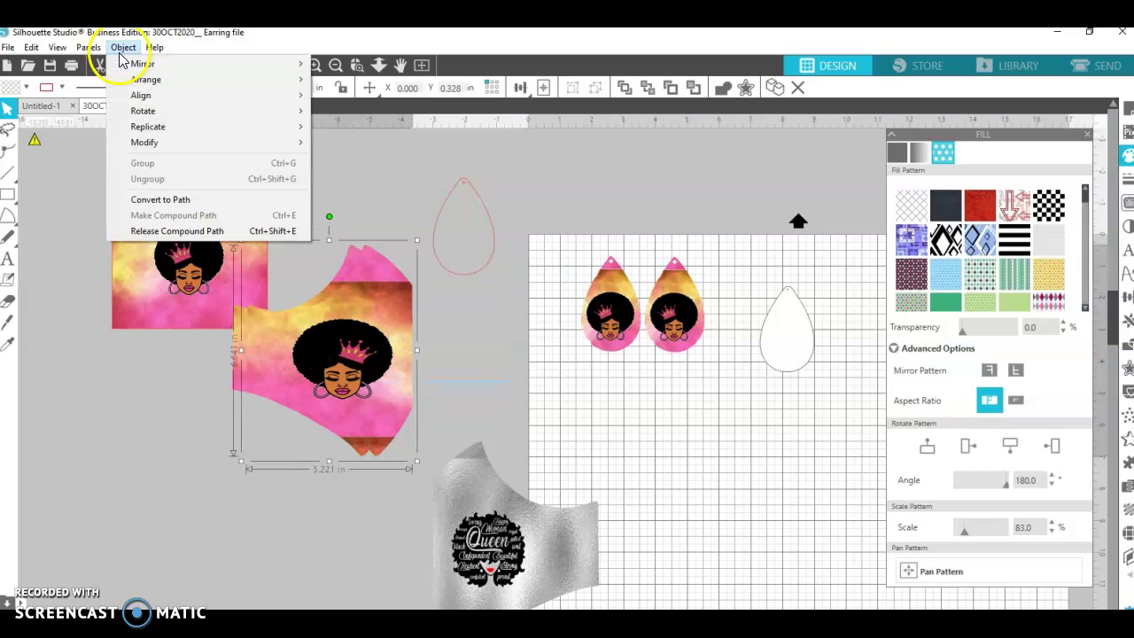
{"action": "mouse_move", "coordinate": [122, 66]}
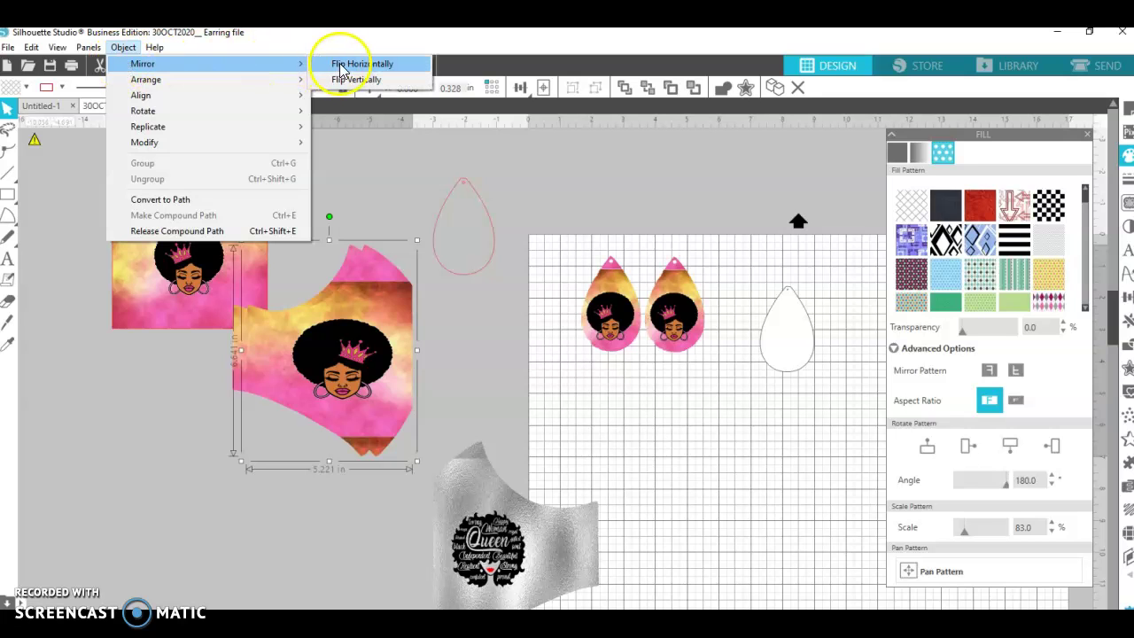
{"action": "left_click", "coordinate": [348, 69]}
{"action": "left_click_drag", "start_coordinate": [297, 379], "coordinate": [439, 381]}
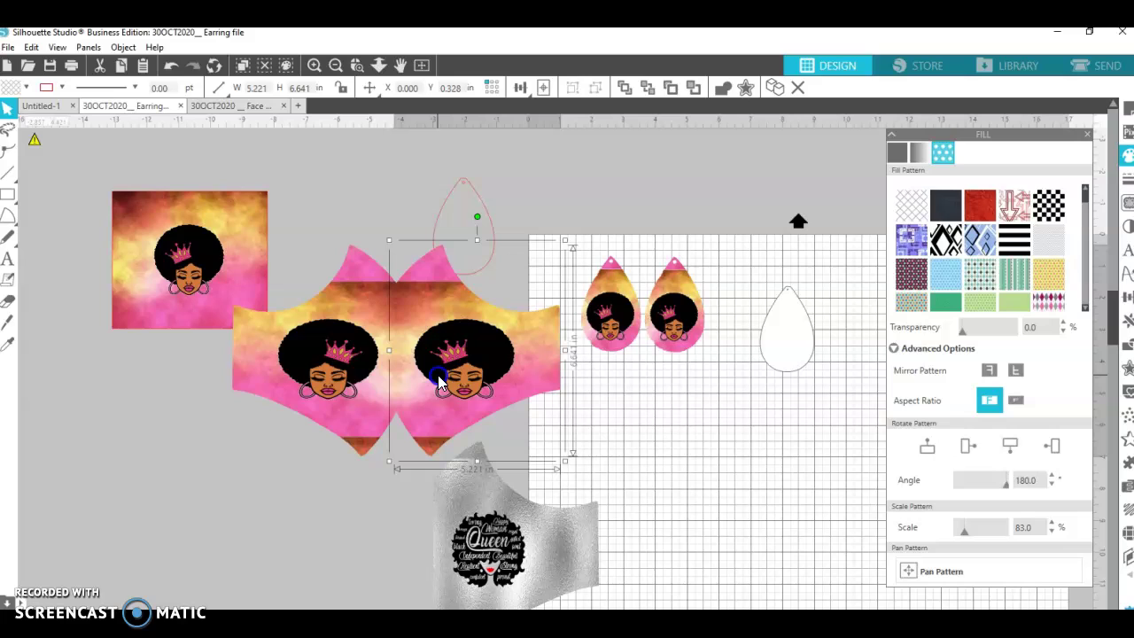
Select the empty red teardrop outline above the mirrored face mask
{"action": "left_click", "coordinate": [483, 223]}
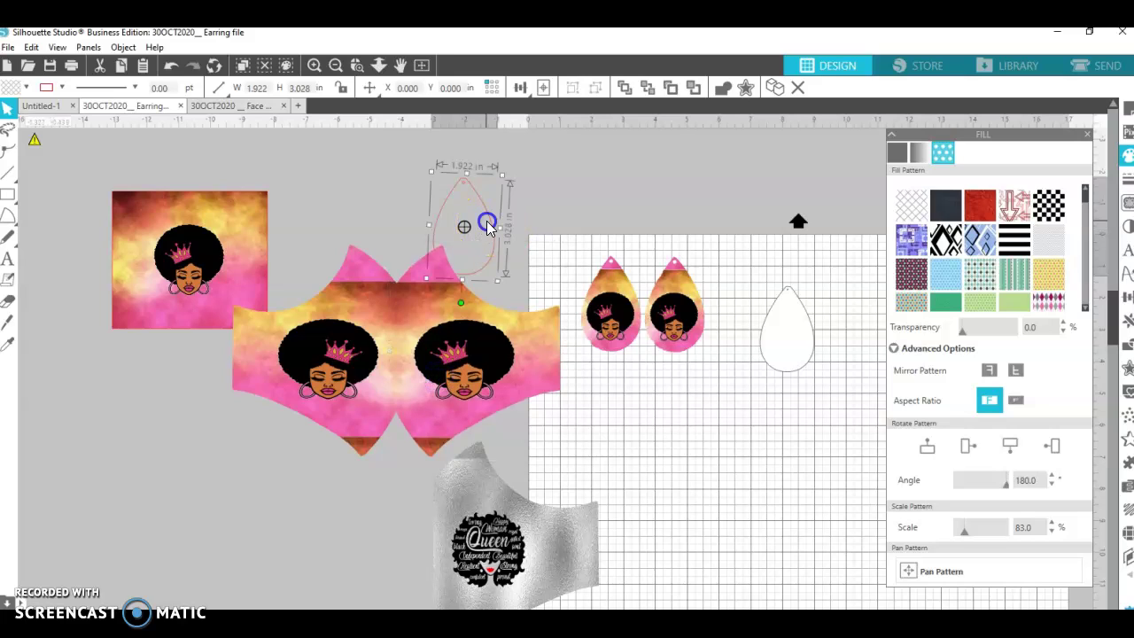